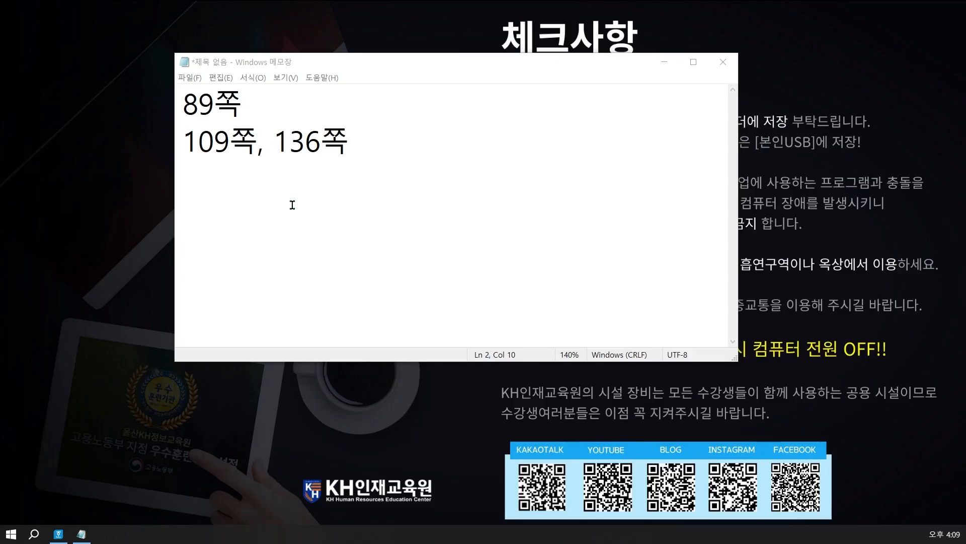
Append "<=문서작성" after "136쪽" in the note and minimize the note window
{"action": "left_click", "coordinate": [375, 140]}
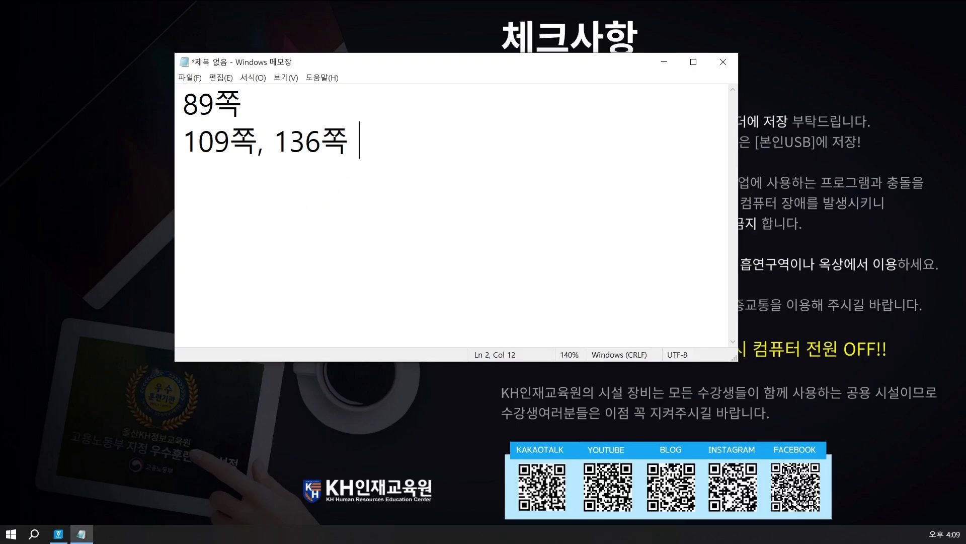
{"action": "type", "text": "<-"}
{"action": "key", "text": "BackSpace"}
{"action": "type", "text": "=문"}
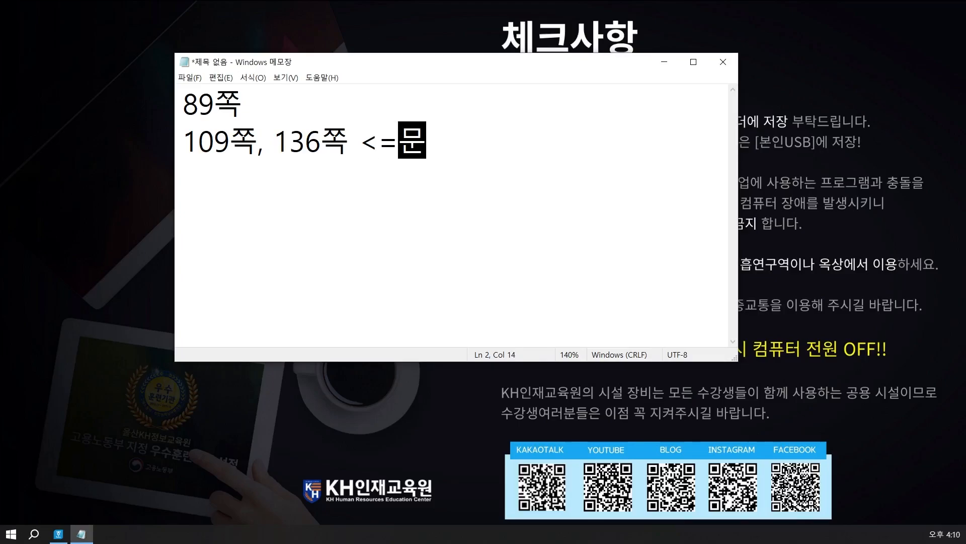
{"action": "type", "text": "서작성"}
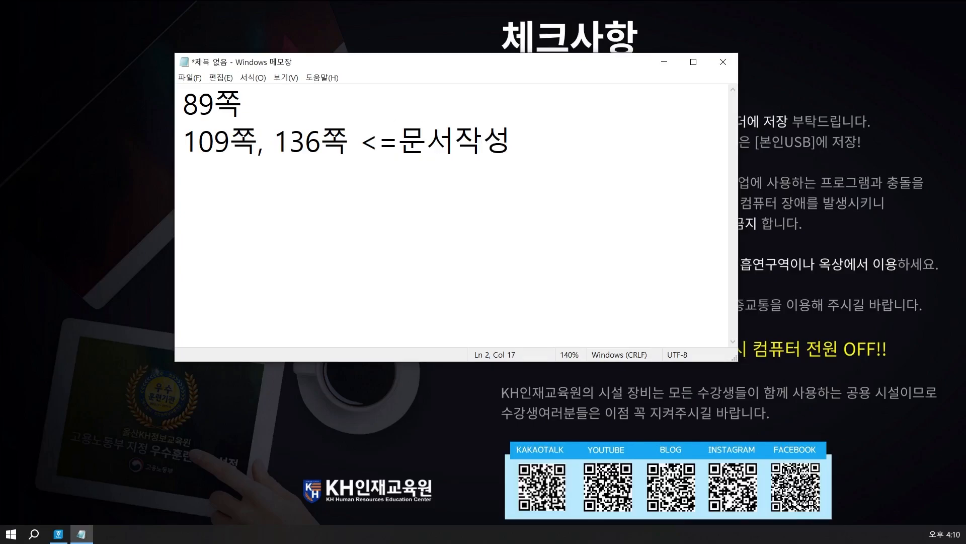
{"action": "left_click", "coordinate": [662, 71]}
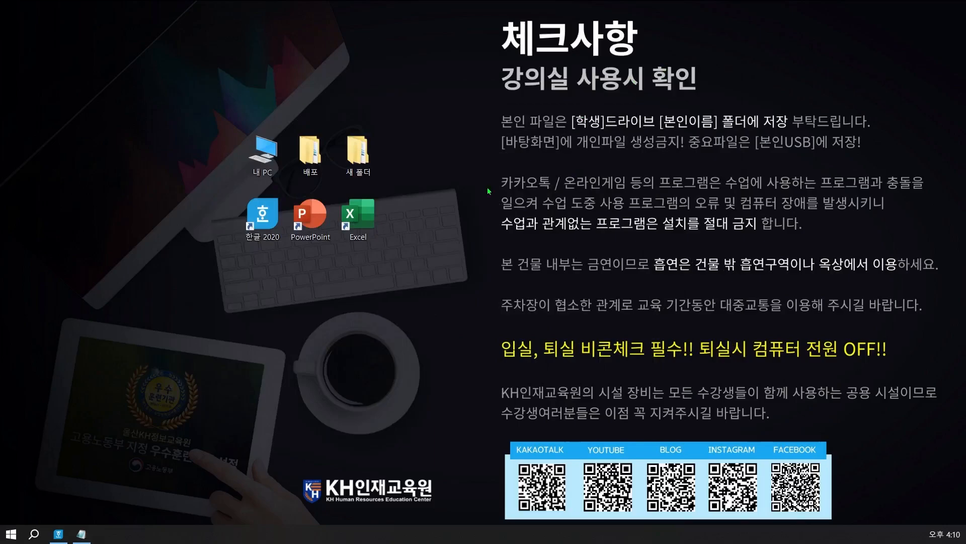
Switch to the blank 한글 document and set its top and header margins to 10 mm in the page setup
{"action": "left_click", "coordinate": [58, 534]}
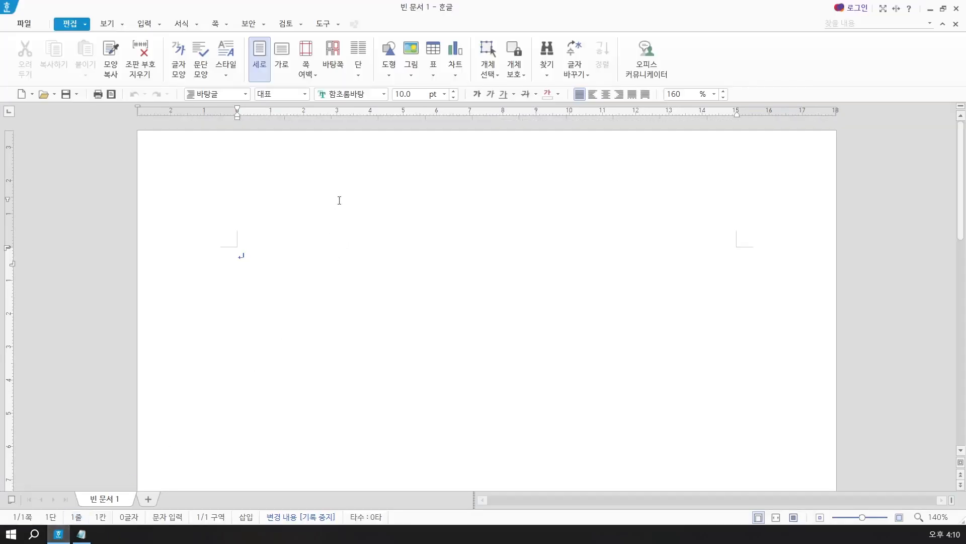
{"action": "key", "text": "F7"}
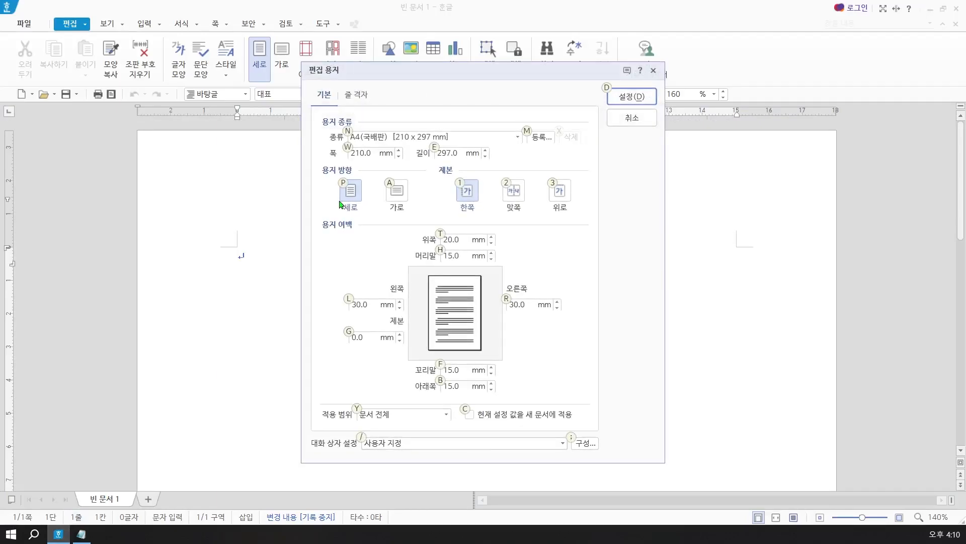
{"action": "key", "text": "alt+t"}
{"action": "type", "text": "10"}
{"action": "key", "text": "Tab"}
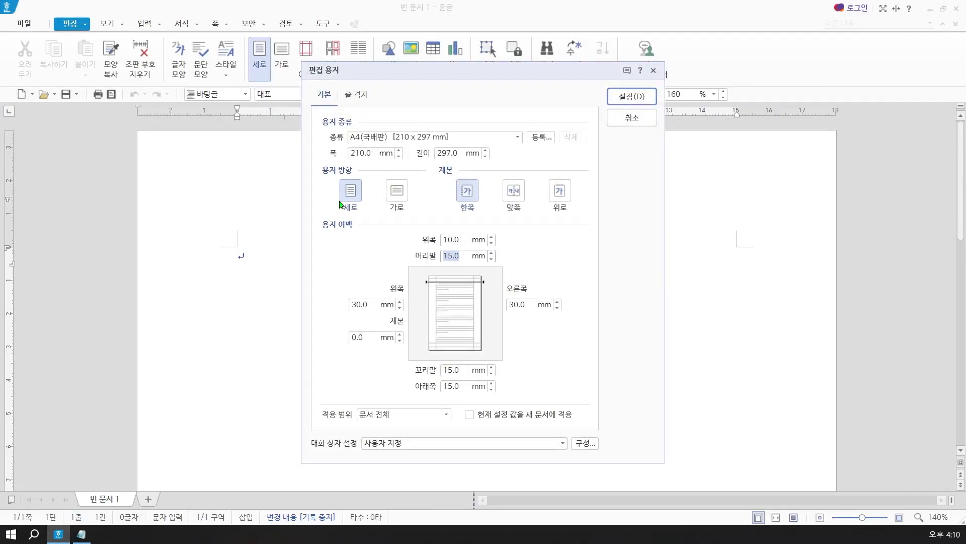
{"action": "type", "text": "10"}
{"action": "key", "text": "Tab"}
Set the left and right margins to 11 mm and the footer and bottom margins to 10 mm, and apply the page setup
{"action": "type", "text": "11"}
{"action": "key", "text": "Tab"}
{"action": "key", "text": "Tab"}
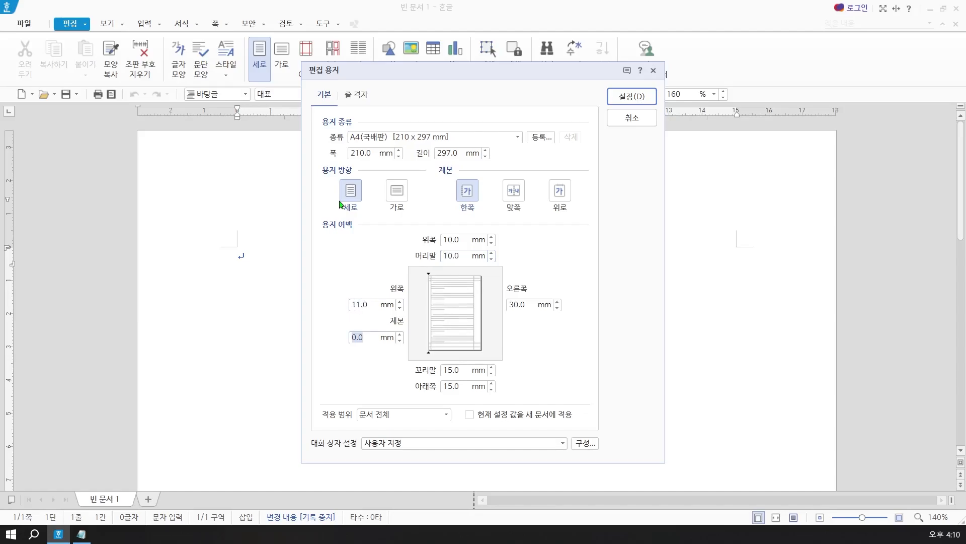
{"action": "type", "text": "11"}
{"action": "key", "text": "Tab"}
{"action": "type", "text": "10"}
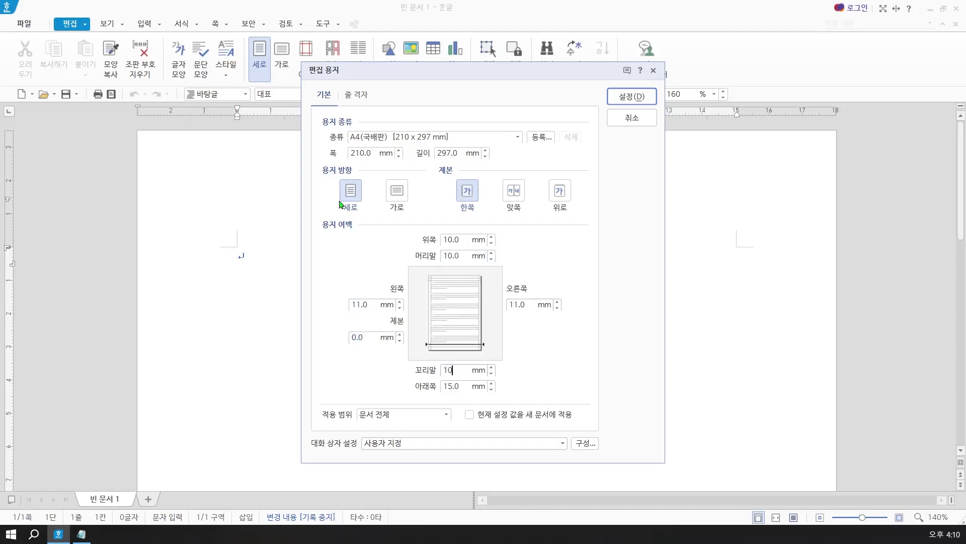
{"action": "key", "text": "Tab"}
{"action": "type", "text": "10"}
{"action": "key", "text": "Return"}
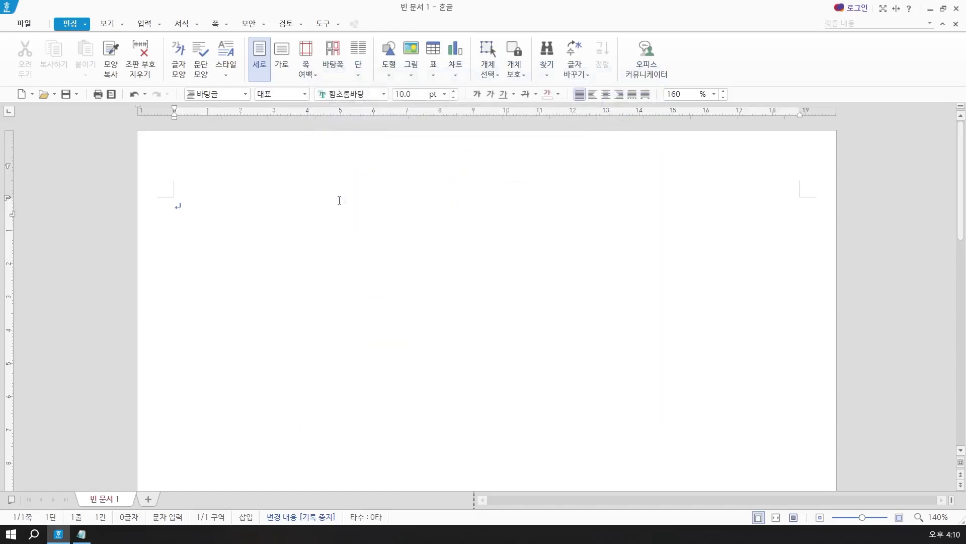
Enter item number "1." on the first line and leave five blank lines below it
{"action": "type", "text": "1."}
{"action": "key", "text": "Return"}
{"action": "key", "text": "Return"}
{"action": "key", "text": "Return"}
{"action": "key", "text": "Return"}
{"action": "key", "text": "Return"}
{"action": "key", "text": "Return"}
Enter item number "2." with blank lines below it and insert a page break to start page 2
{"action": "type", "text": "2."}
{"action": "key", "text": "Return"}
{"action": "key", "text": "Return"}
{"action": "key", "text": "Return"}
{"action": "key", "text": "Return"}
{"action": "key", "text": "Return"}
{"action": "key", "text": "Return"}
{"action": "key", "text": "ctrl+Return"}
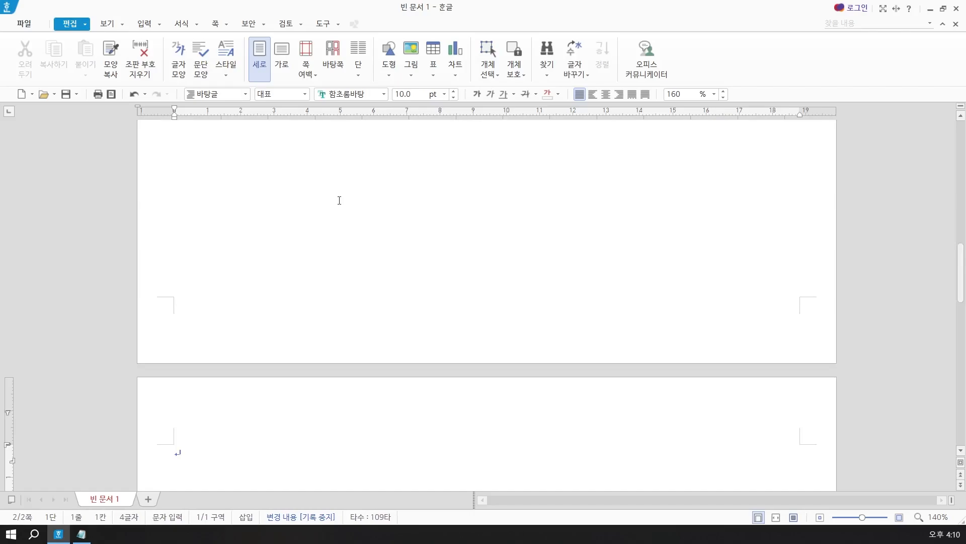
Enter item number "3." on page 2, with "(1)" and "(2)" spaced apart on the following line and five blank lines below
{"action": "type", "text": "3."}
{"action": "key", "text": "Return"}
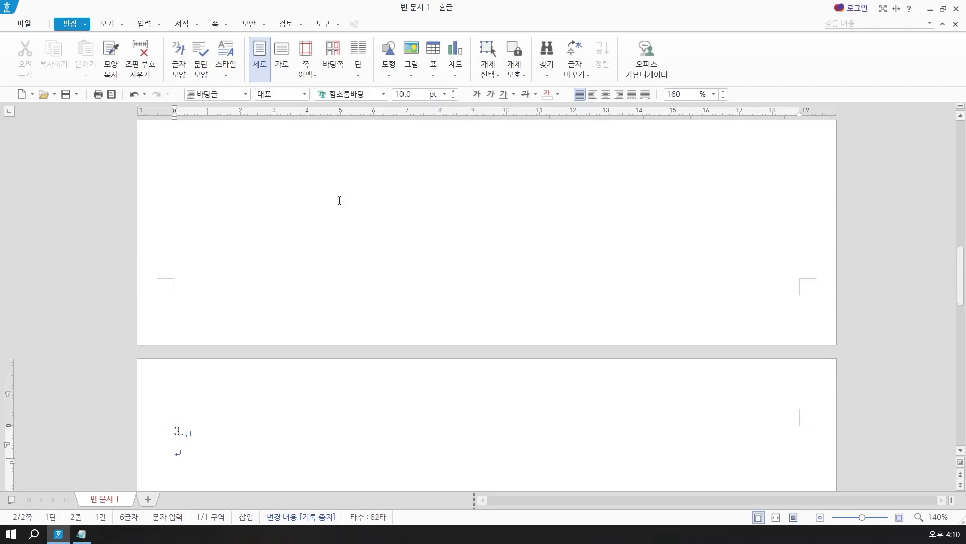
{"action": "type", "text": "(1) "}
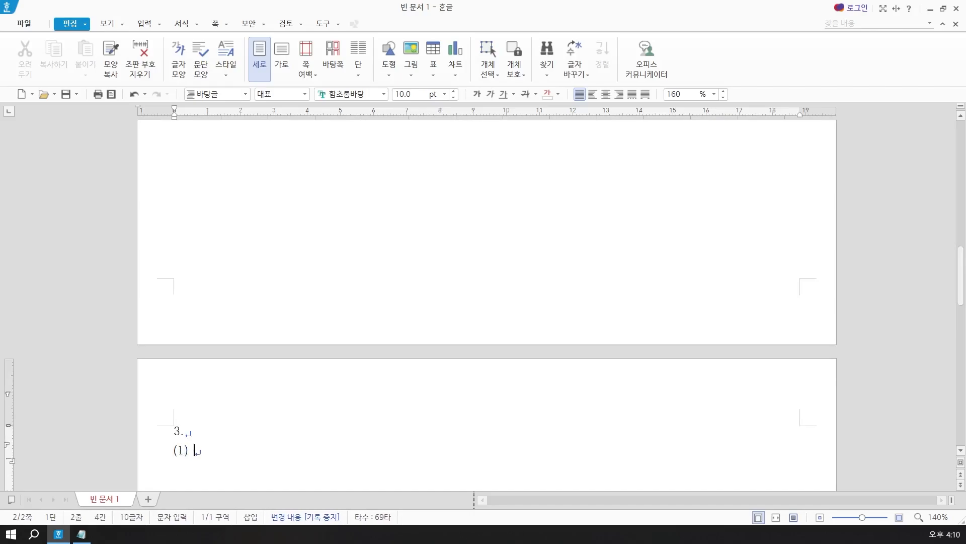
{"action": "type", "text": "    (2)"}
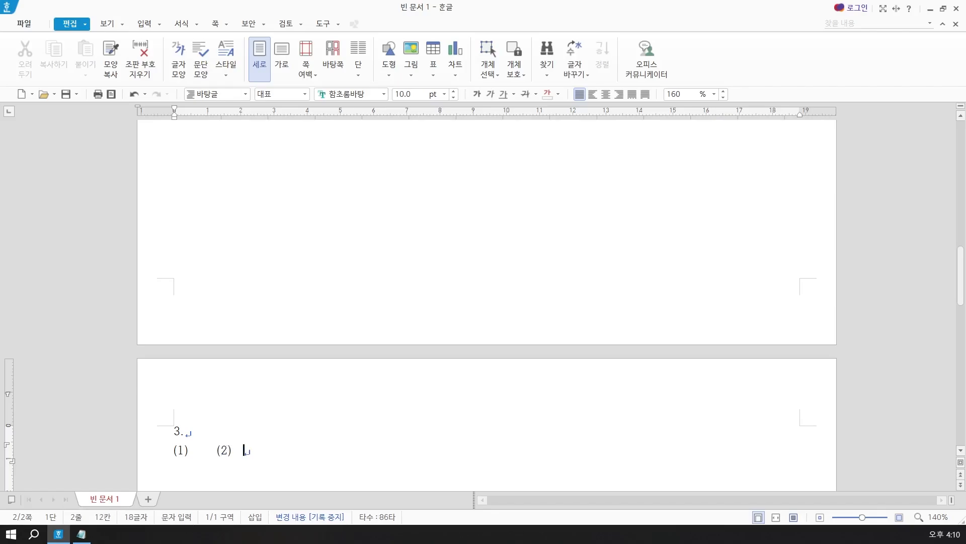
{"action": "key", "text": "Return"}
{"action": "key", "text": "Return"}
{"action": "key", "text": "Return"}
{"action": "key", "text": "Return"}
{"action": "key", "text": "Return"}
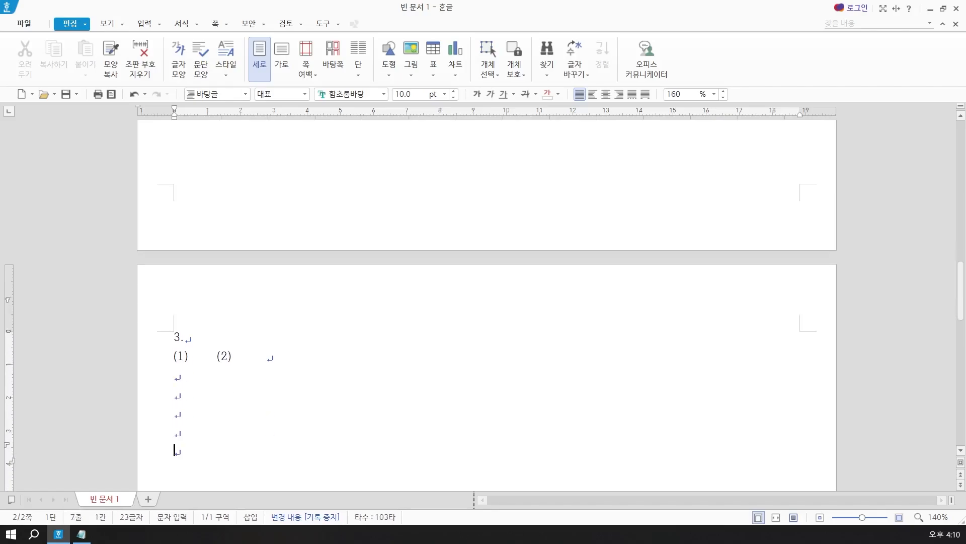
{"action": "key", "text": "Return"}
Enter item number "4." with blank lines below it and insert a page break to start page 3
{"action": "type", "text": "4."}
{"action": "key", "text": "Return"}
{"action": "key", "text": "Return"}
{"action": "key", "text": "Return"}
{"action": "key", "text": "Return"}
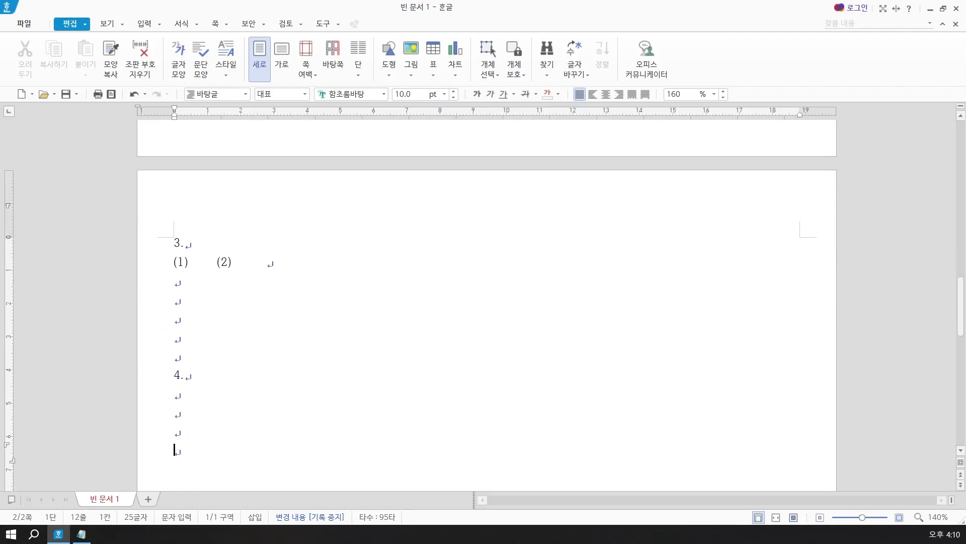
{"action": "key", "text": "Return"}
{"action": "key", "text": "Return"}
{"action": "key", "text": "Return"}
{"action": "key", "text": "Return"}
{"action": "key", "text": "Return"}
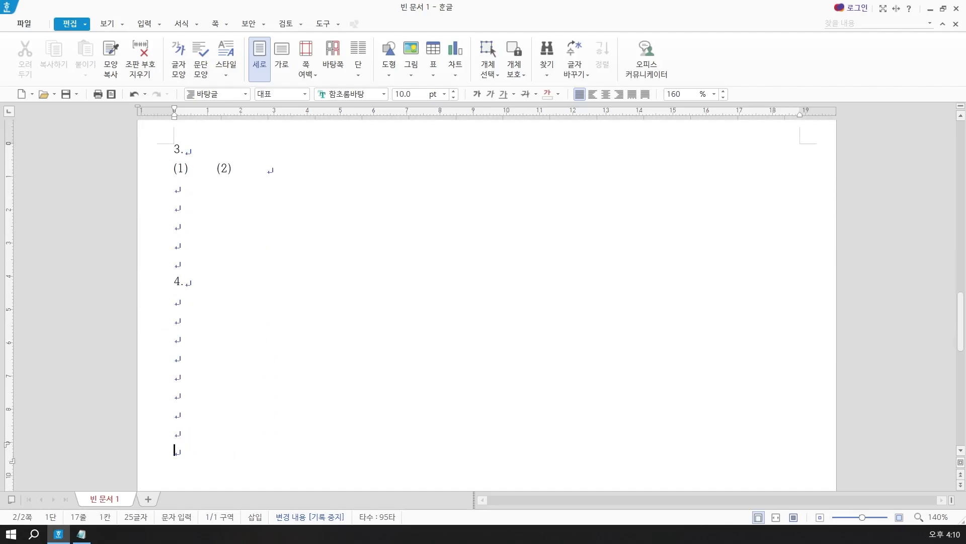
{"action": "key", "text": "ctrl+Return"}
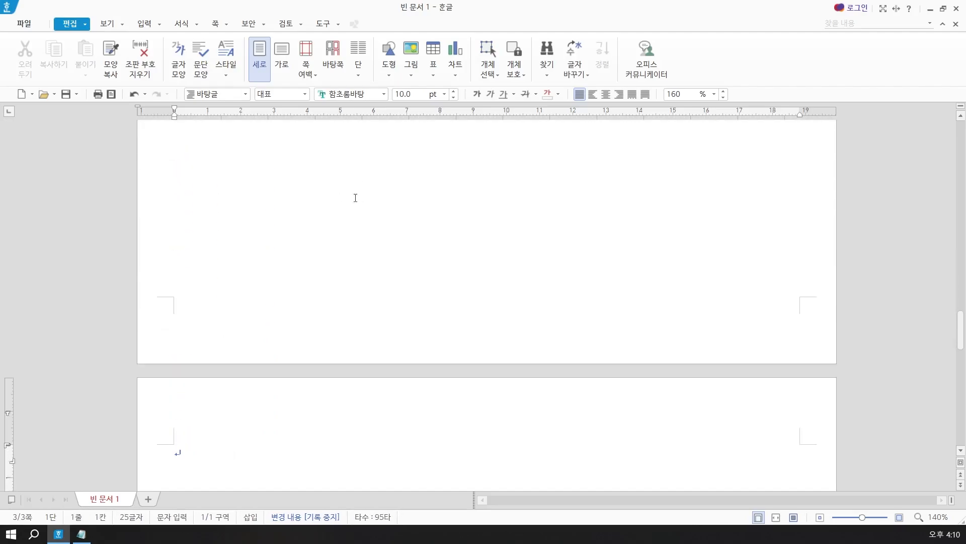
Insert a 30 × 30 mm rectangle in the empty area below item 4 on page 2
{"action": "scroll", "coordinate": [267, 276], "scroll_direction": "down", "scroll_amount": 5}
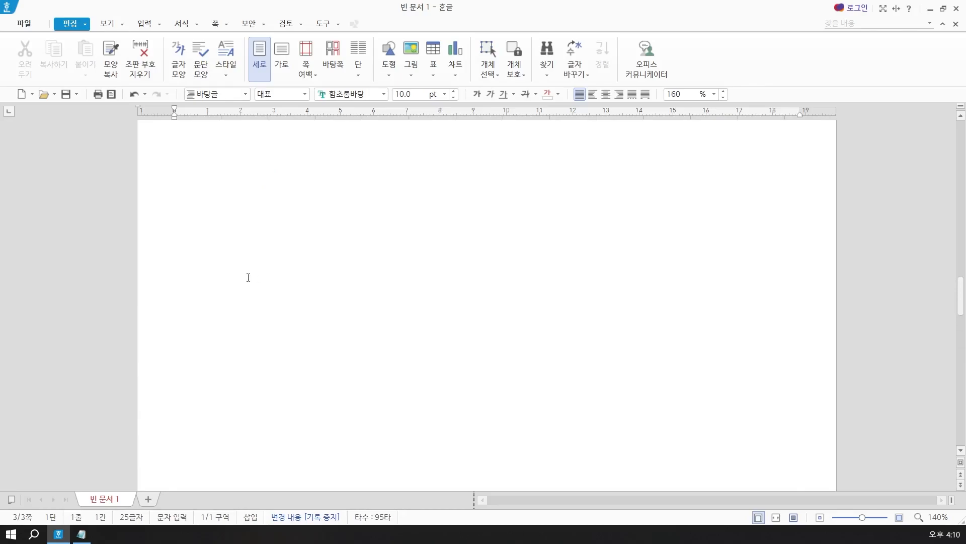
{"action": "scroll", "coordinate": [247, 275], "scroll_direction": "up", "scroll_amount": 5}
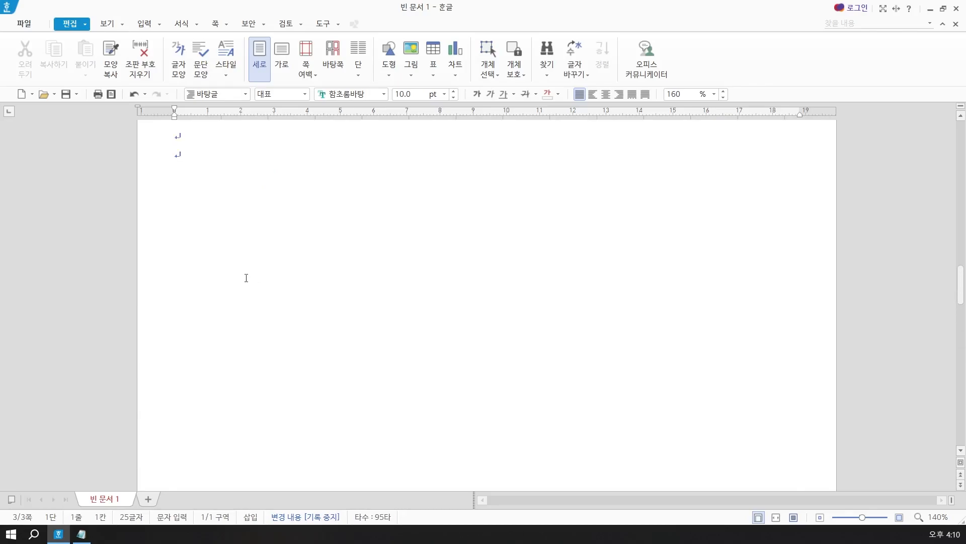
{"action": "left_click", "coordinate": [199, 239]}
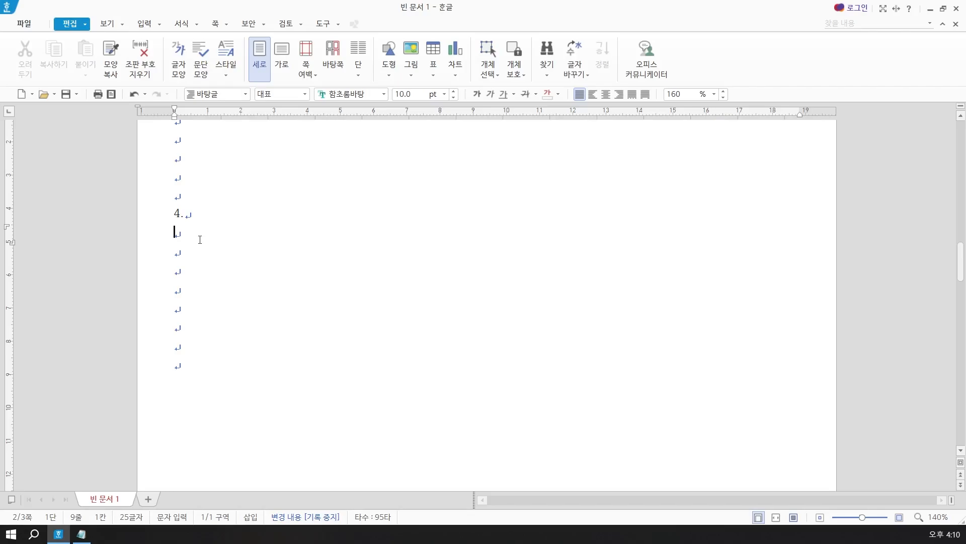
{"action": "key", "text": "Hangul"}
{"action": "left_click", "coordinate": [145, 26]}
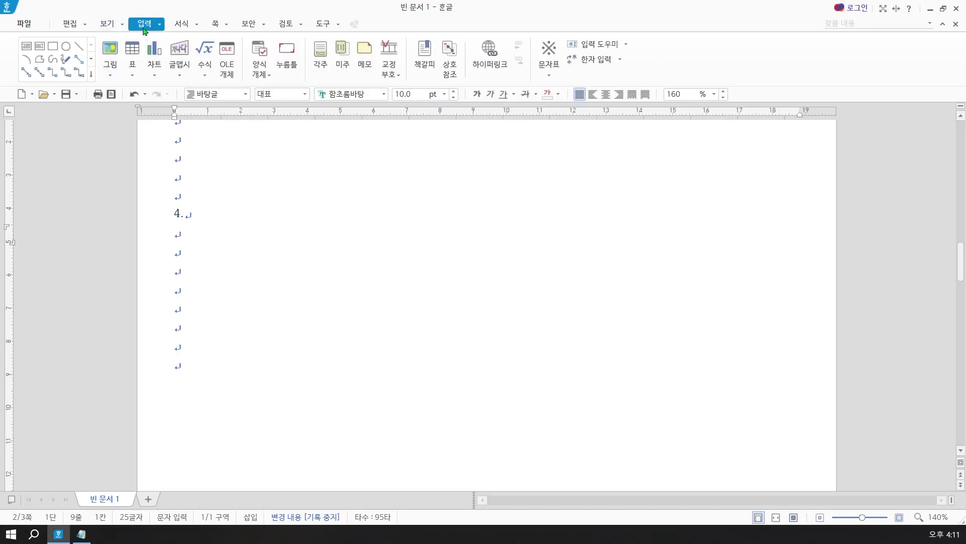
{"action": "left_click", "coordinate": [53, 50]}
{"action": "left_click", "coordinate": [288, 324]}
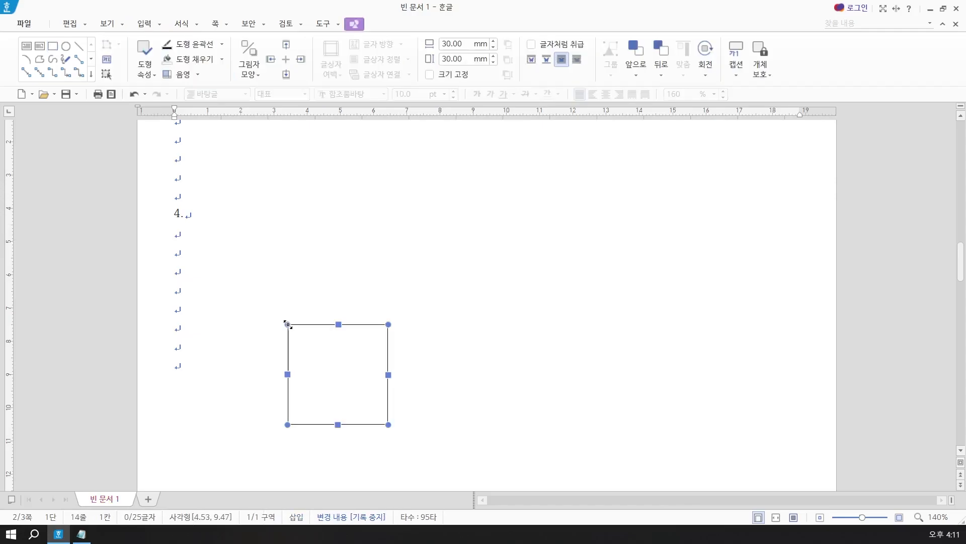
Set the rectangle's width to 80 mm and its height to 145 mm in its object properties
{"action": "double_click", "coordinate": [317, 350]}
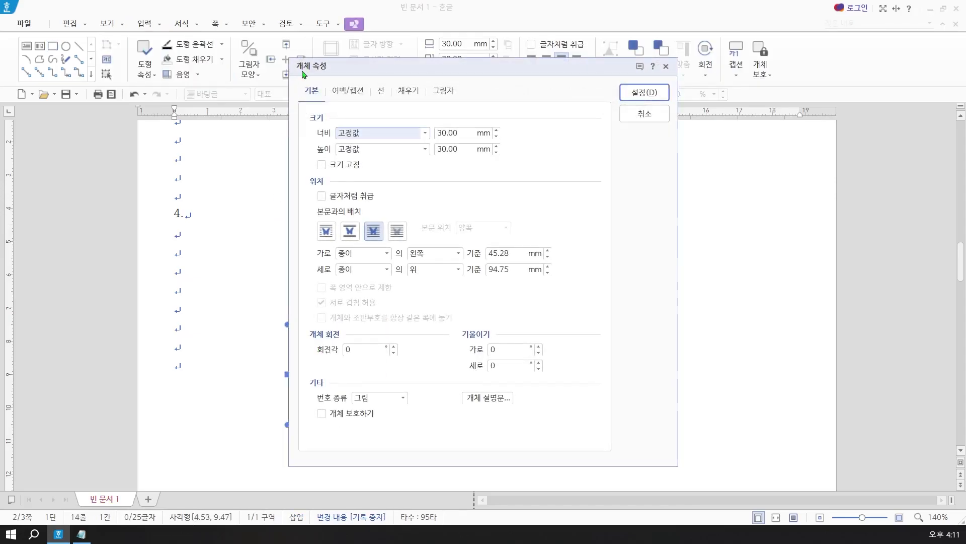
{"action": "key", "text": "Tab"}
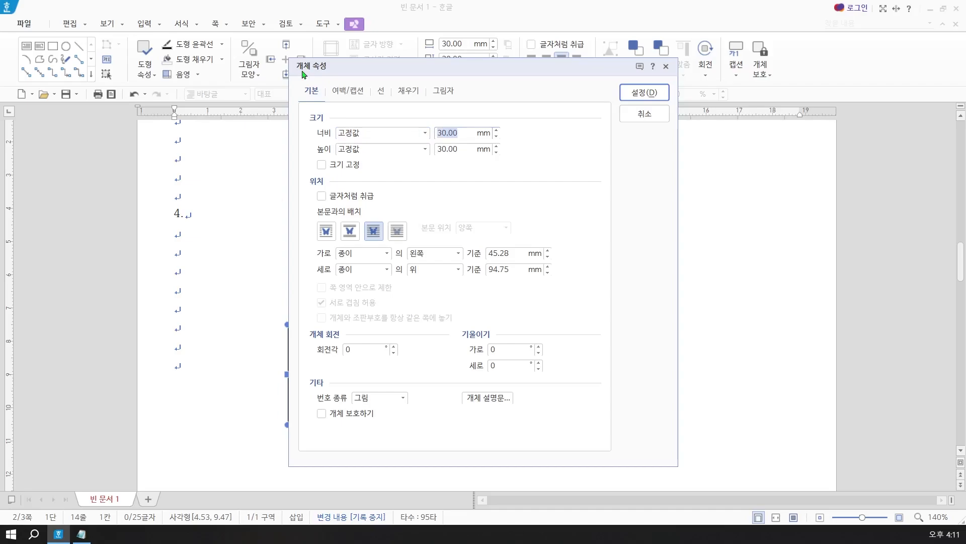
{"action": "type", "text": "80"}
{"action": "key", "text": "Tab"}
{"action": "key", "text": "Tab"}
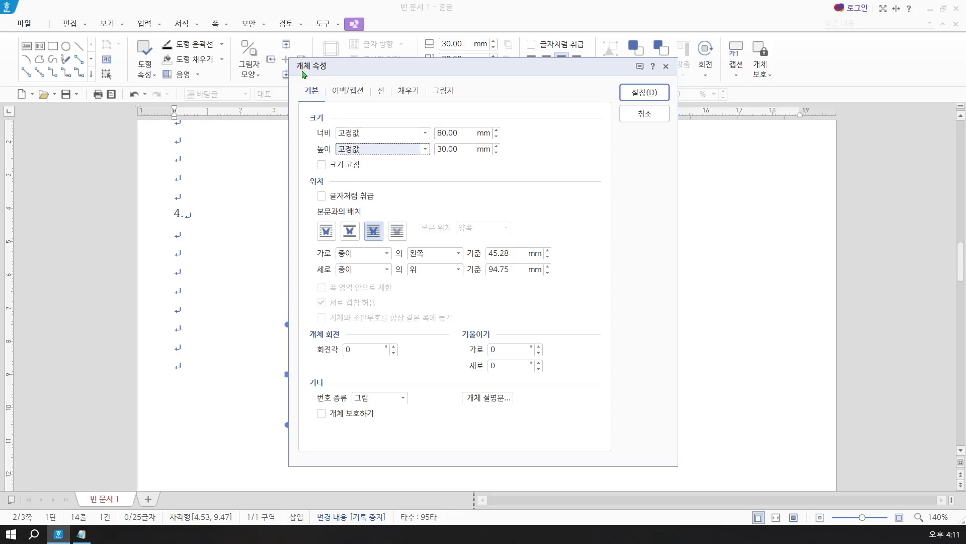
{"action": "type", "text": "145"}
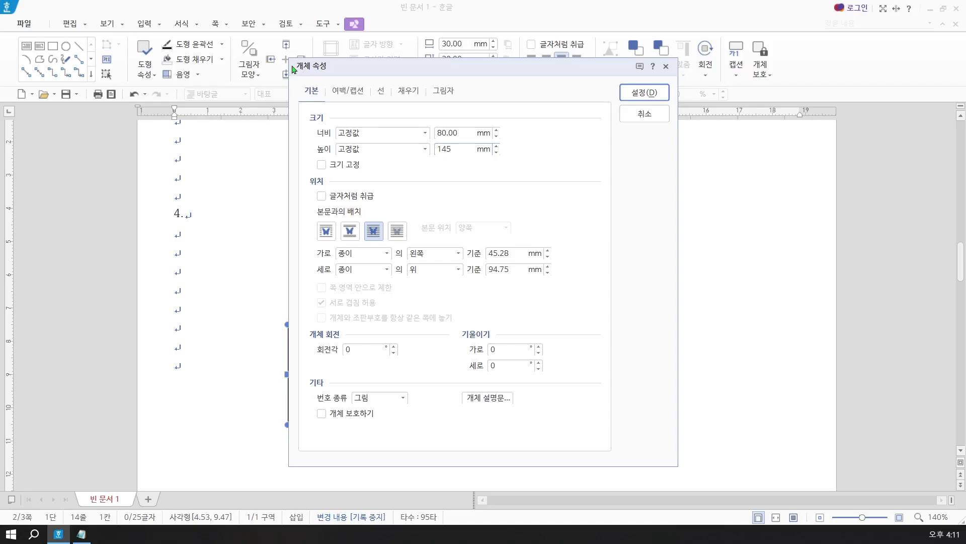
Give the rectangle rounded corners (둥근 모양) and a yellow face colour, and apply the object properties
{"action": "left_click", "coordinate": [381, 92]}
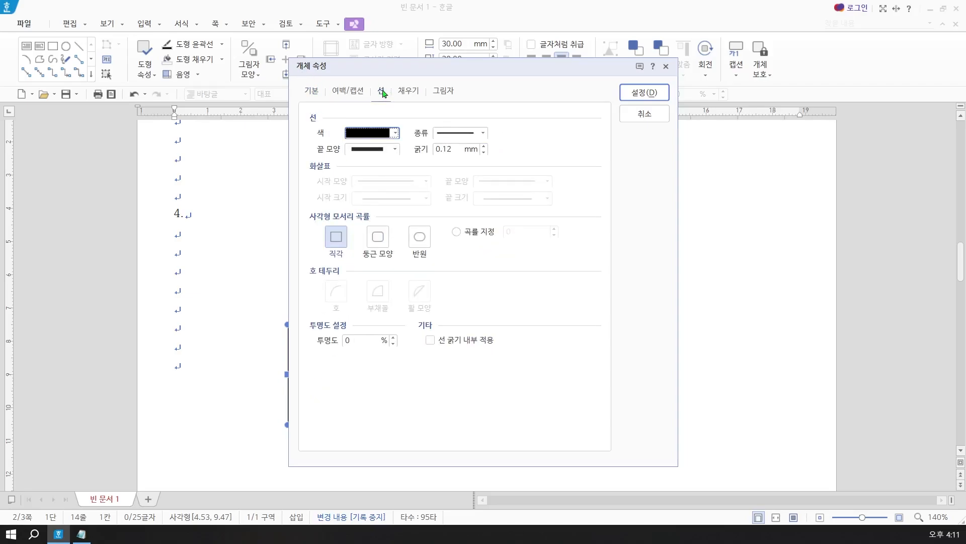
{"action": "left_click", "coordinate": [378, 237]}
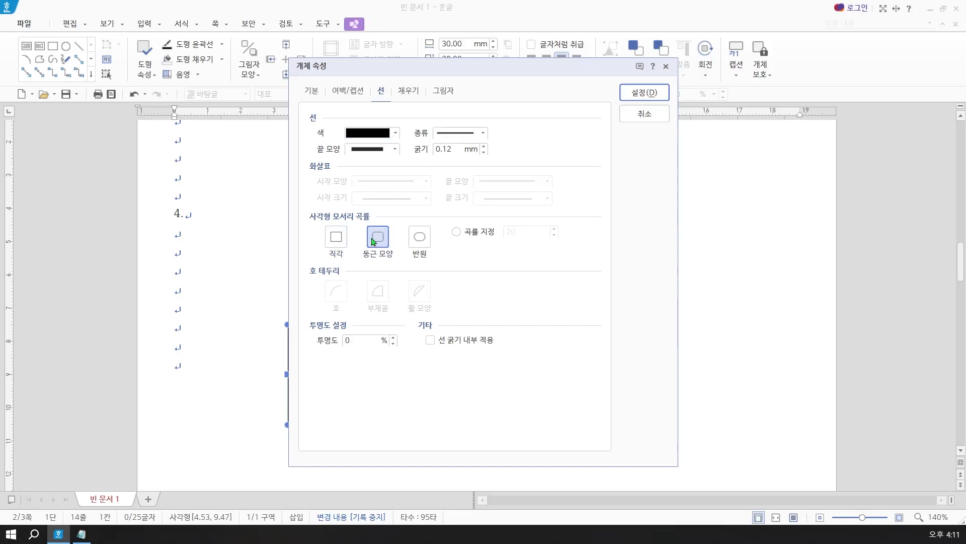
{"action": "left_click", "coordinate": [410, 93]}
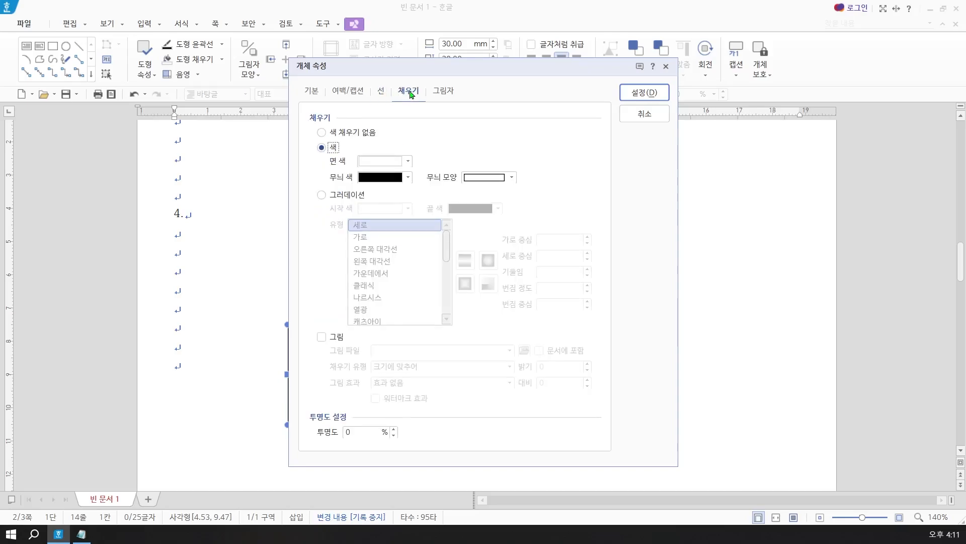
{"action": "left_click", "coordinate": [371, 161]}
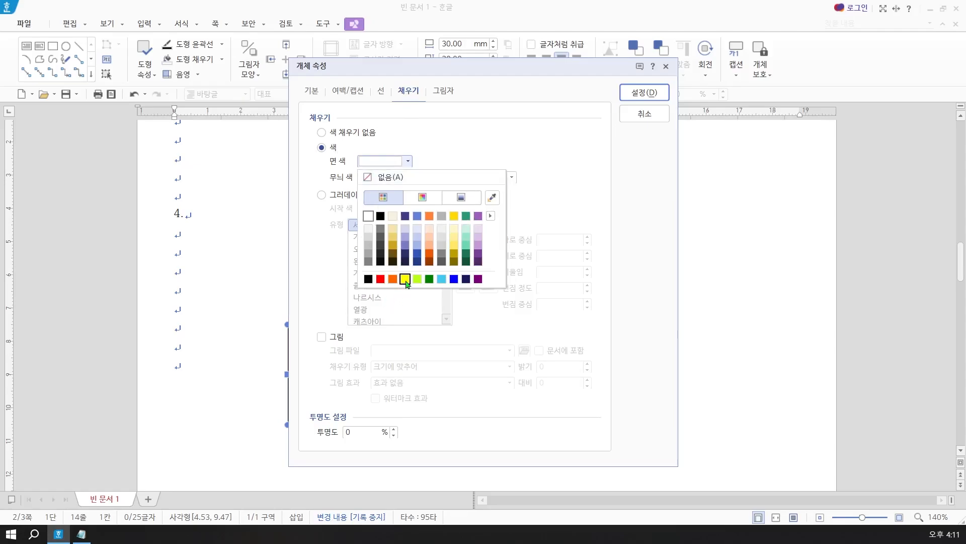
{"action": "left_click", "coordinate": [406, 280]}
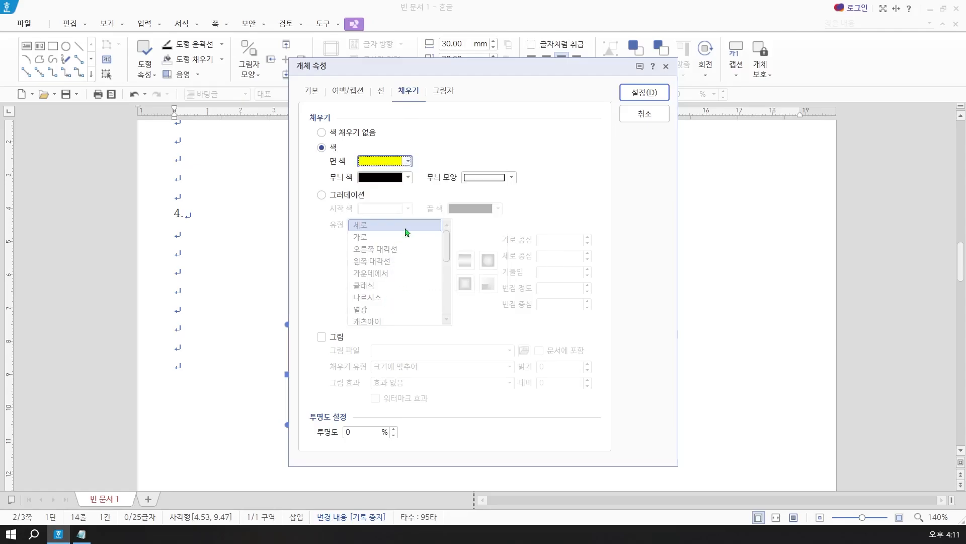
{"action": "left_click", "coordinate": [633, 95]}
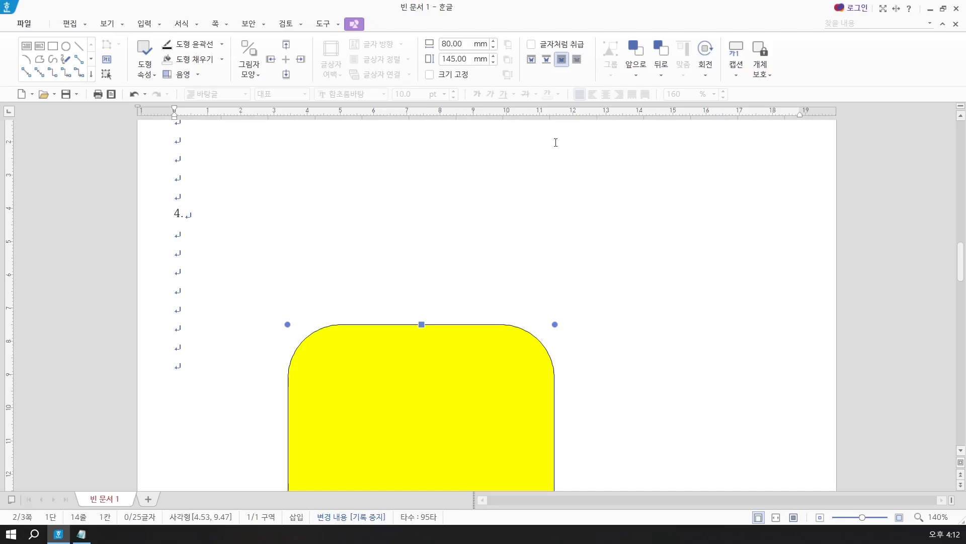
{"action": "scroll", "coordinate": [378, 196], "scroll_direction": "down", "scroll_amount": 10}
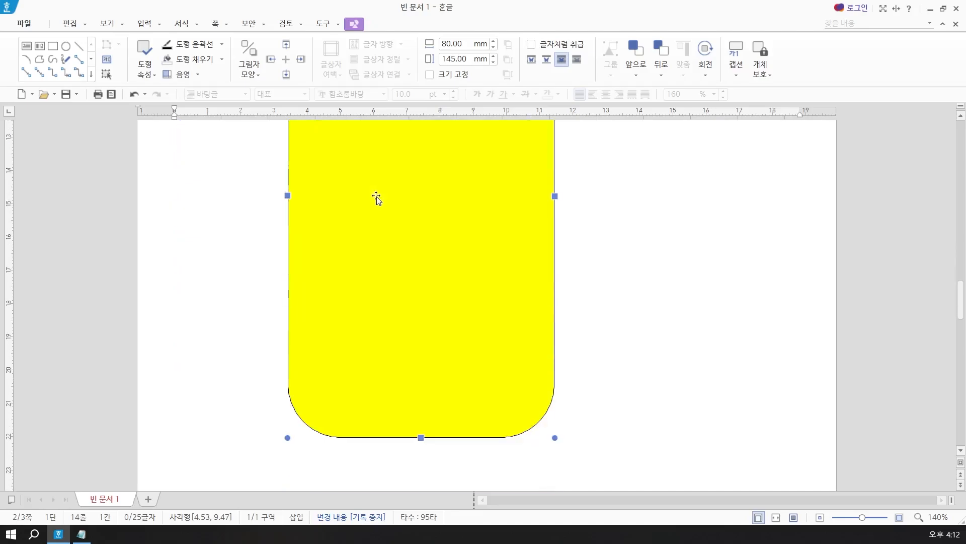
{"action": "scroll", "coordinate": [375, 198], "scroll_direction": "up", "scroll_amount": 10}
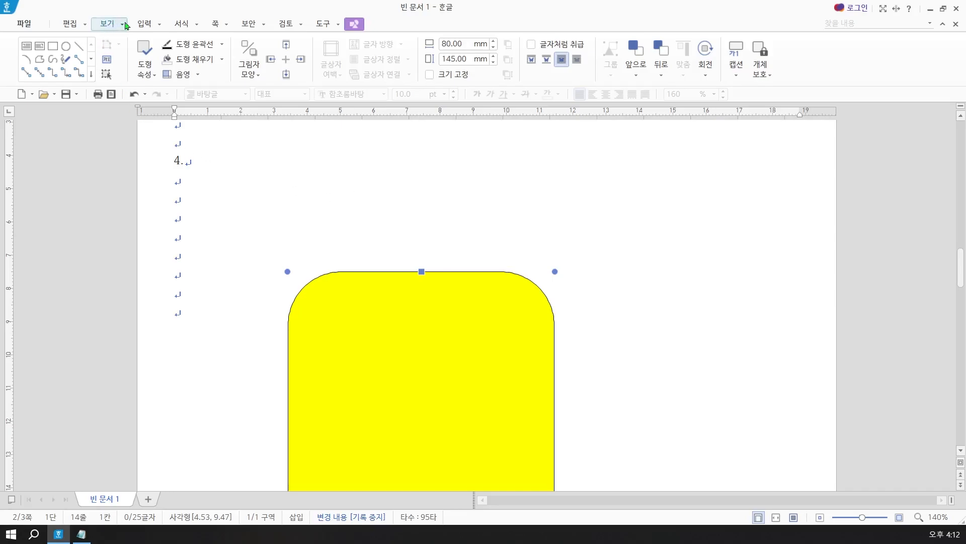
Insert a 30 × 30 mm text box over the upper-left corner of the yellow rounded rectangle
{"action": "left_click", "coordinate": [145, 24]}
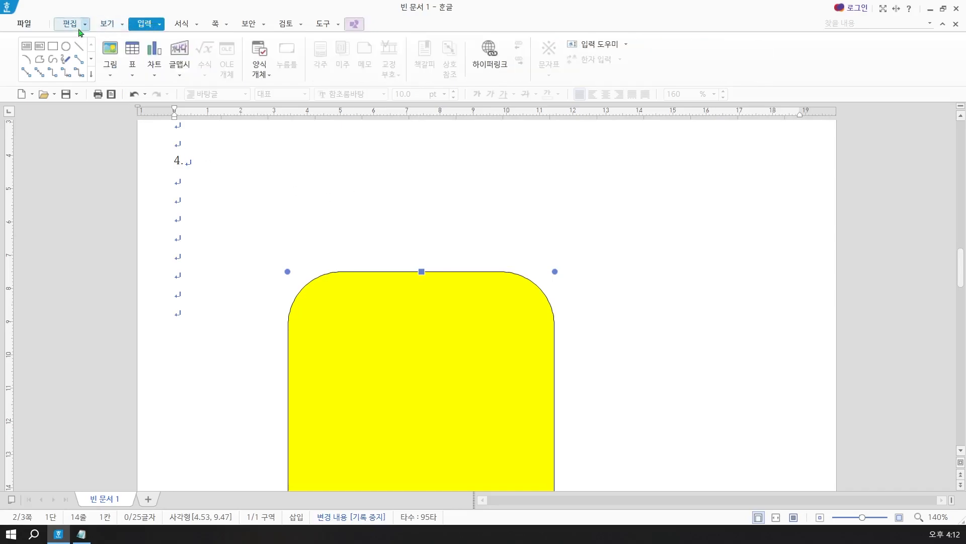
{"action": "left_click", "coordinate": [27, 48]}
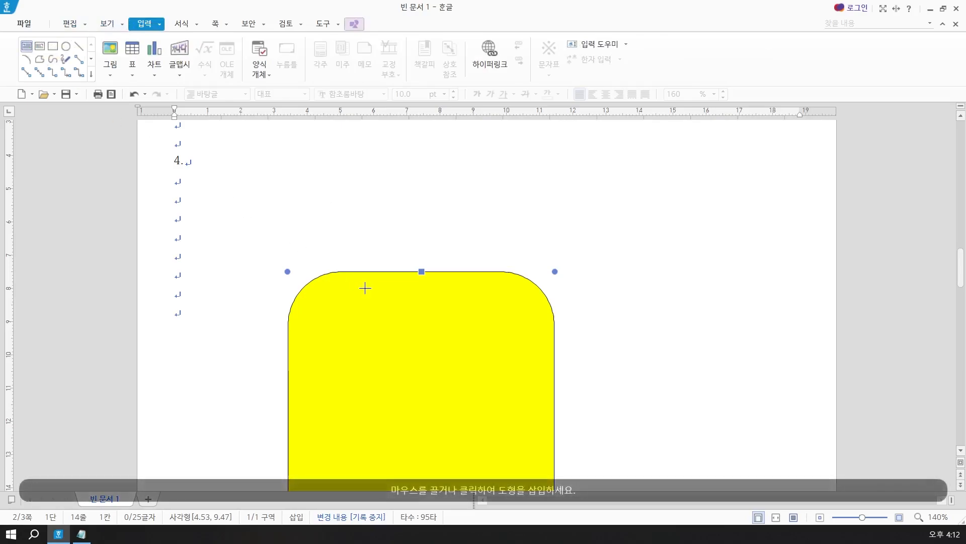
{"action": "left_click", "coordinate": [256, 234]}
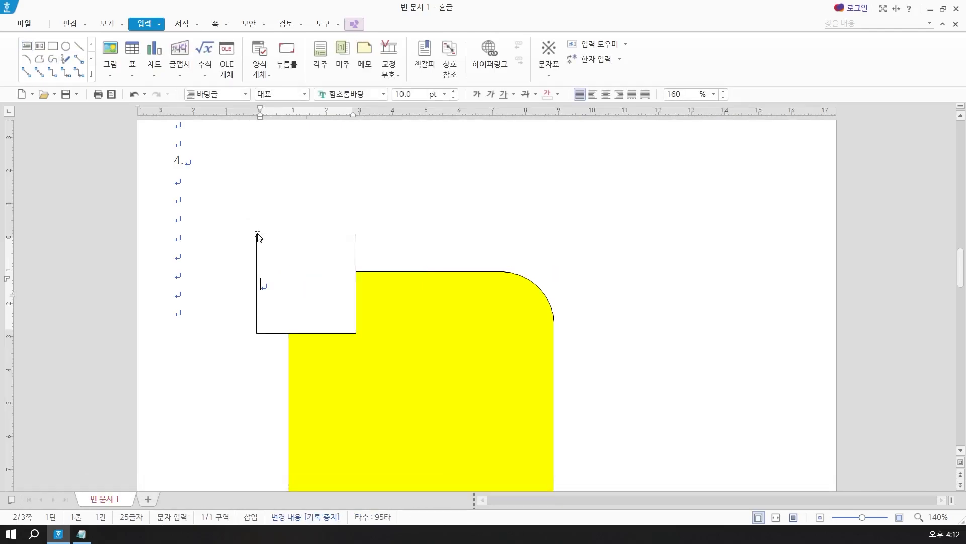
Enter the title text "가강증강현실 분야 로드맵" in the new text box
{"action": "type", "text": "가상ㅈ으가ㅇ혀"}
{"action": "key", "text": "BackSpace"}
{"action": "key", "text": "BackSpace"}
{"action": "key", "text": "BackSpace"}
{"action": "key", "text": "BackSpace"}
{"action": "key", "text": "BackSpace"}
{"action": "key", "text": "BackSpace"}
{"action": "type", "text": "강증강현"}
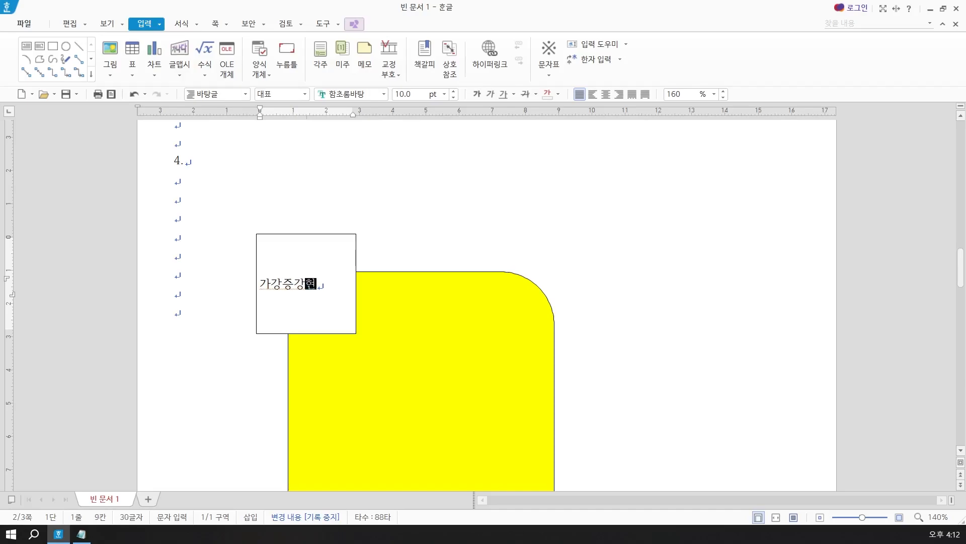
{"action": "type", "text": "실 분야 "}
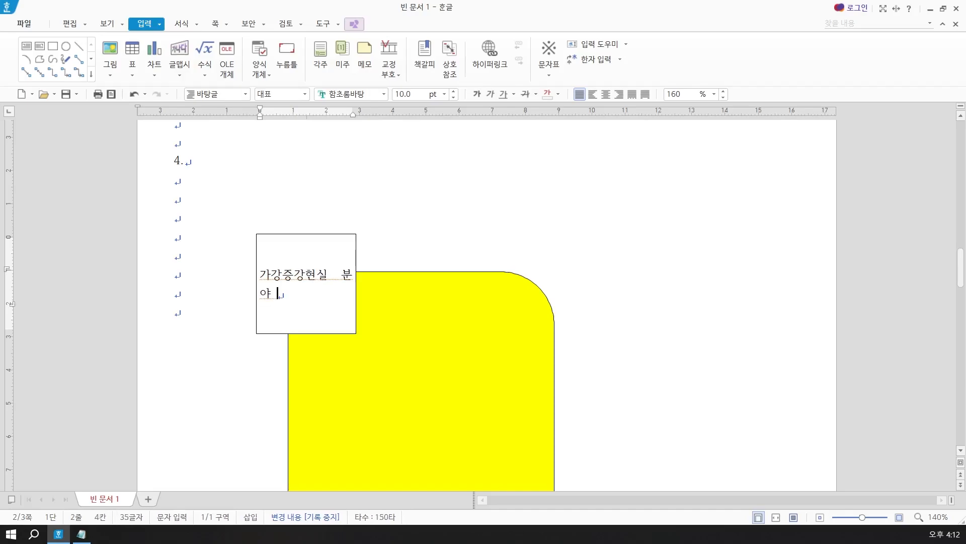
{"action": "type", "text": "로듬맵"}
Set the text box's width to 130 mm and its height to 17 mm in its object properties
{"action": "right_click", "coordinate": [313, 299]}
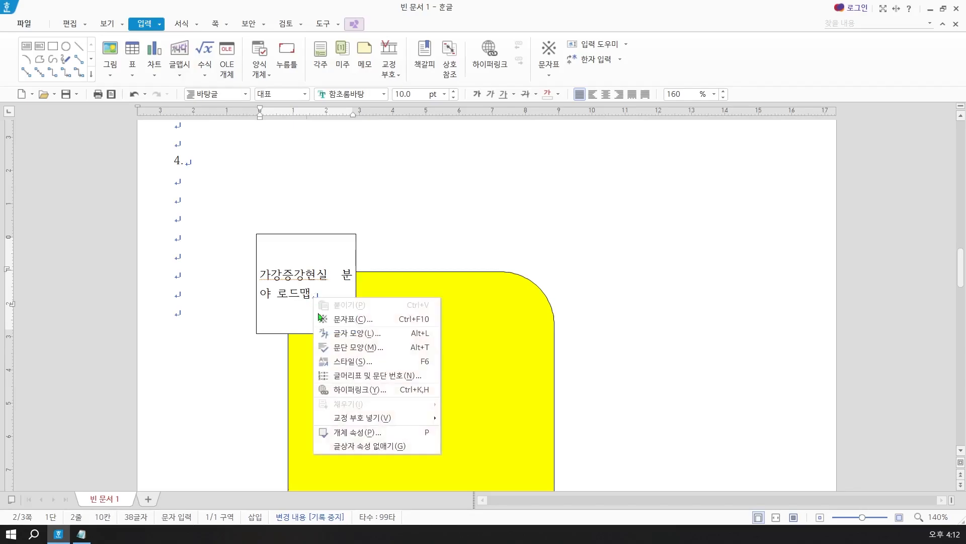
{"action": "left_click", "coordinate": [351, 432]}
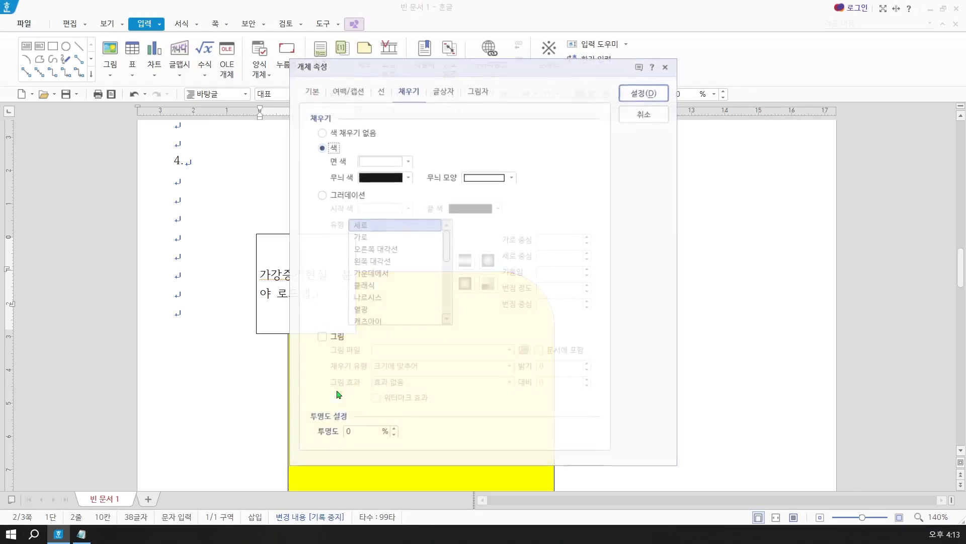
{"action": "left_click", "coordinate": [311, 93]}
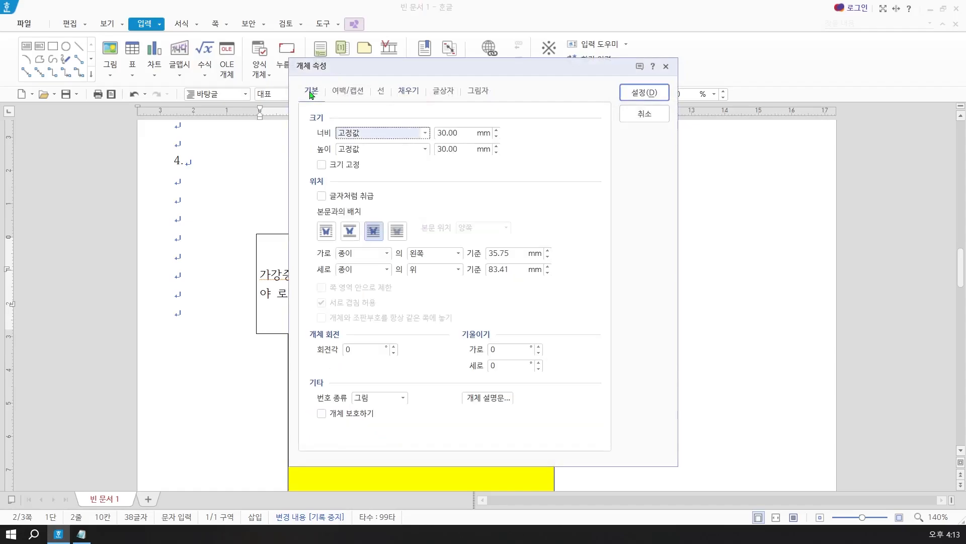
{"action": "key", "text": "Tab"}
{"action": "type", "text": "130"}
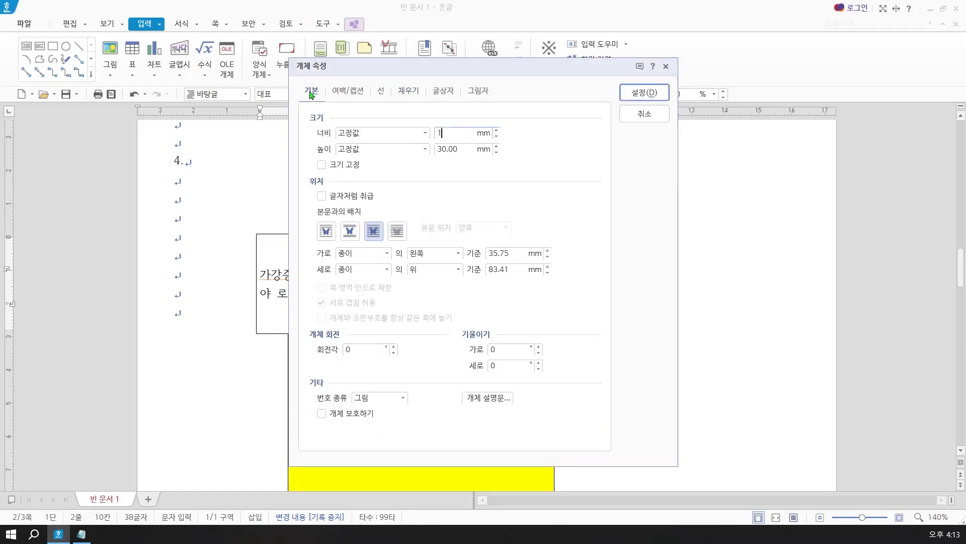
{"action": "key", "text": "Tab"}
{"action": "key", "text": "Tab"}
{"action": "type", "text": "17"}
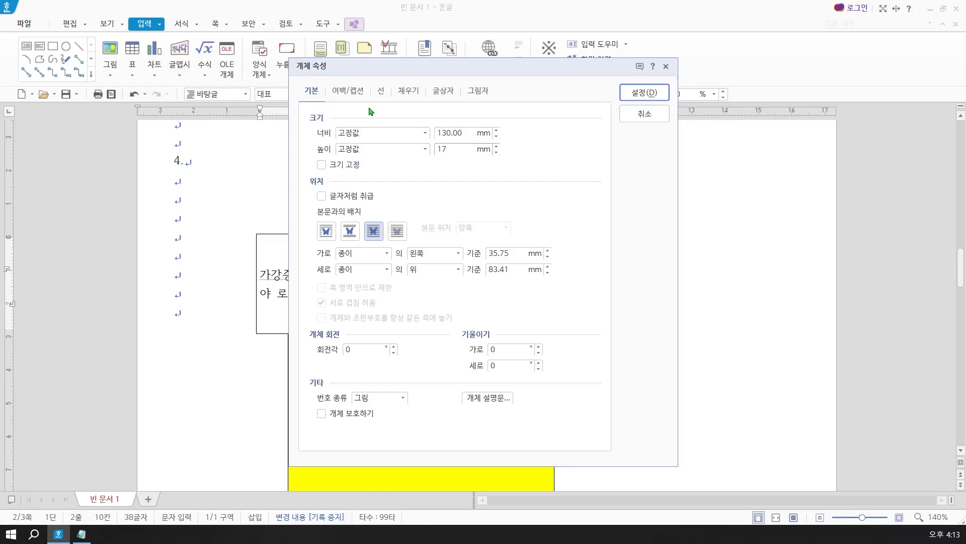
Give the text box semicircular ends (반원) and a blue (파랑) face colour, and apply the object properties
{"action": "left_click", "coordinate": [381, 91]}
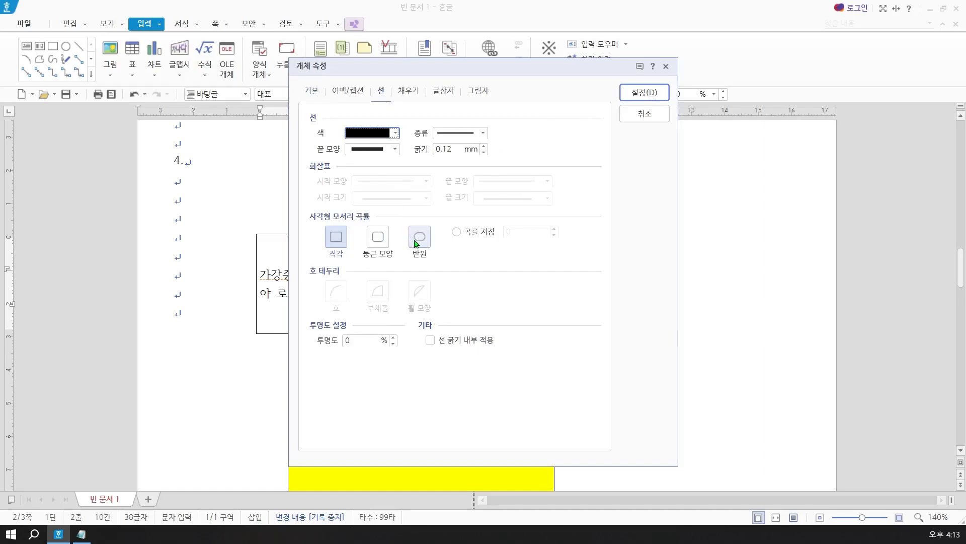
{"action": "left_click", "coordinate": [407, 91]}
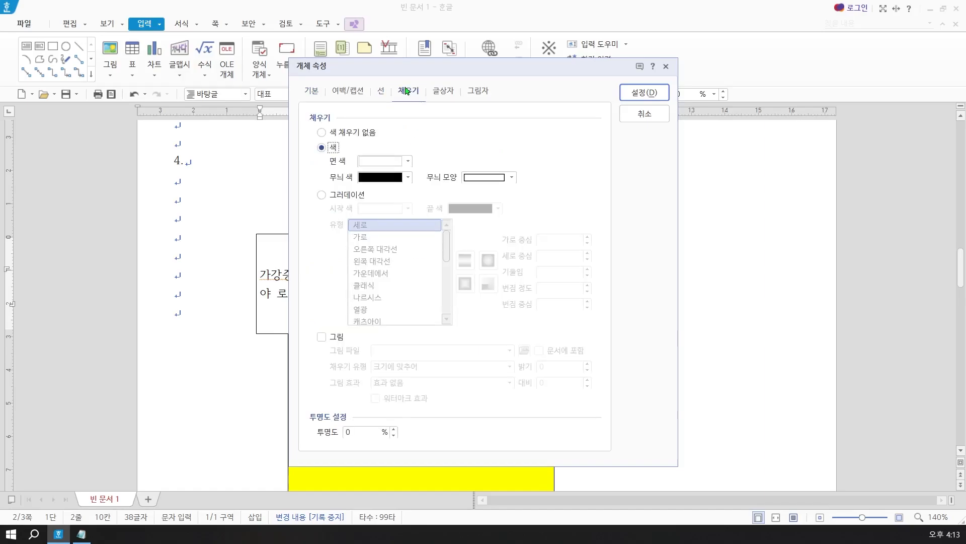
{"action": "left_click", "coordinate": [390, 163]}
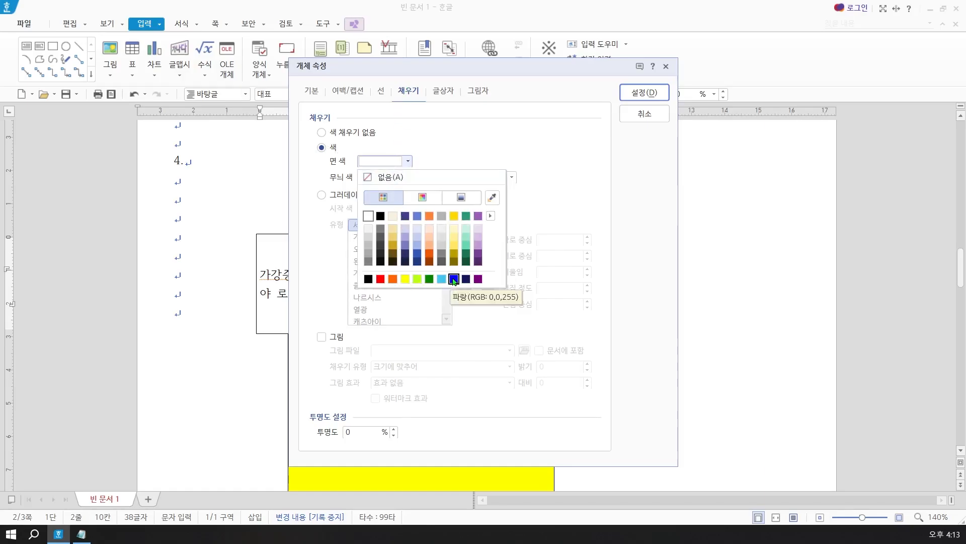
{"action": "left_click", "coordinate": [453, 278]}
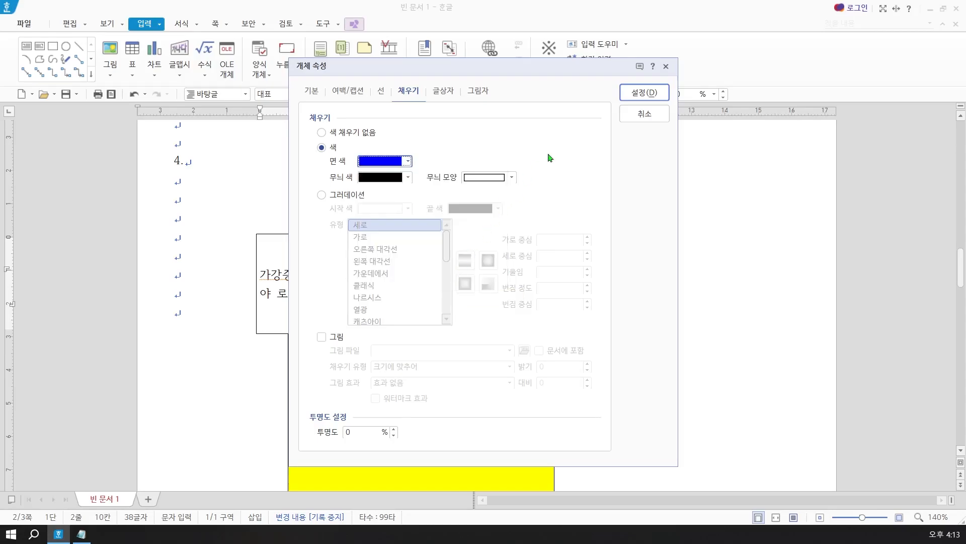
{"action": "left_click", "coordinate": [641, 92]}
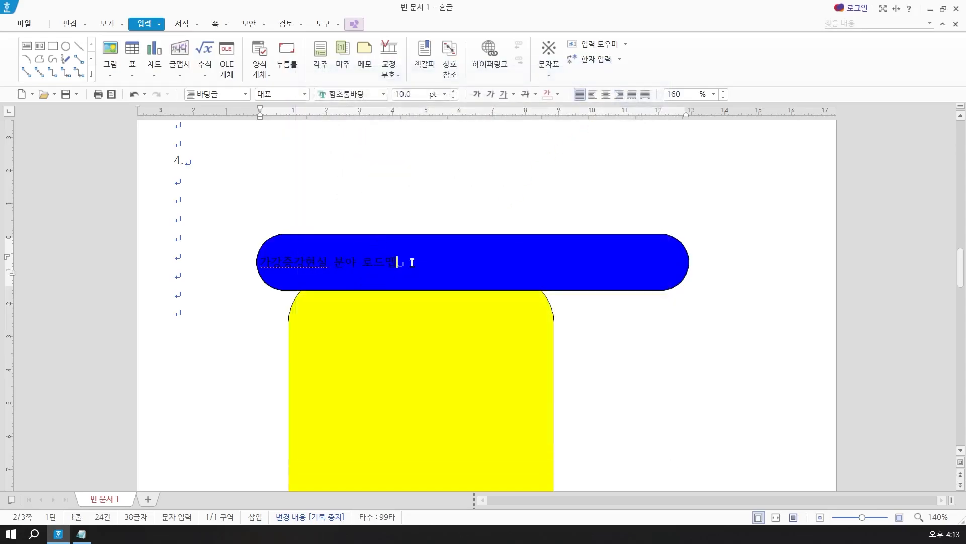
{"action": "left_click_drag", "start_coordinate": [399, 262], "coordinate": [215, 261]}
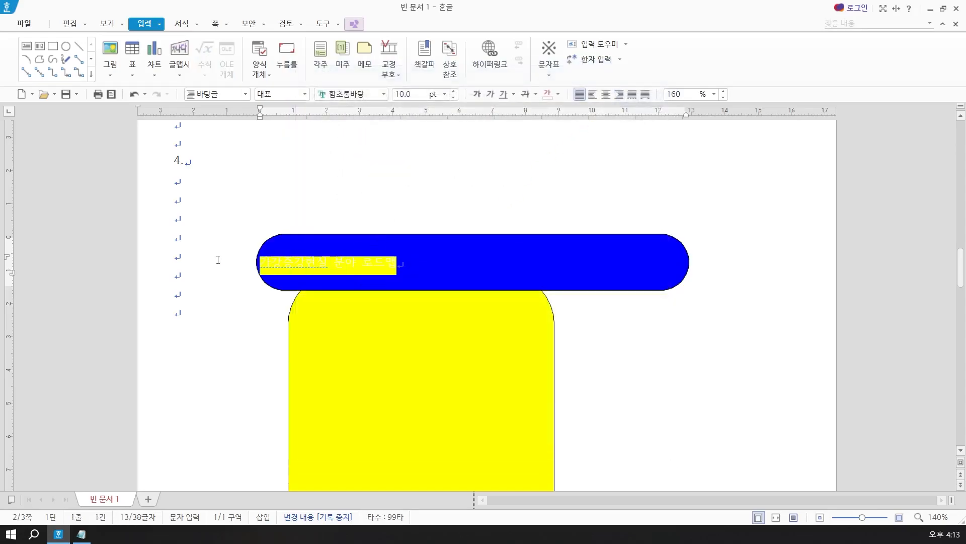
{"action": "left_click", "coordinate": [339, 99]}
{"action": "type", "text": "굴"}
{"action": "key", "text": "Return"}
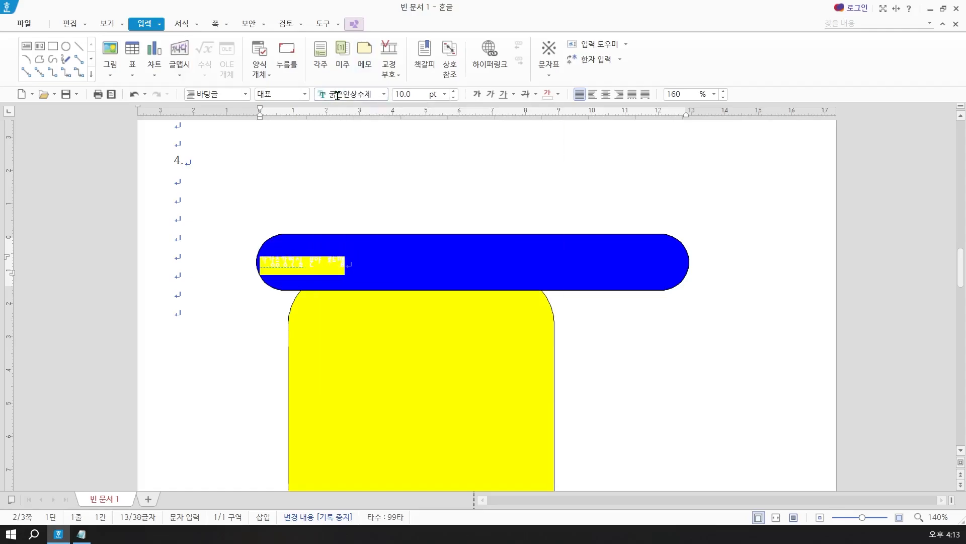
{"action": "left_click", "coordinate": [365, 55]}
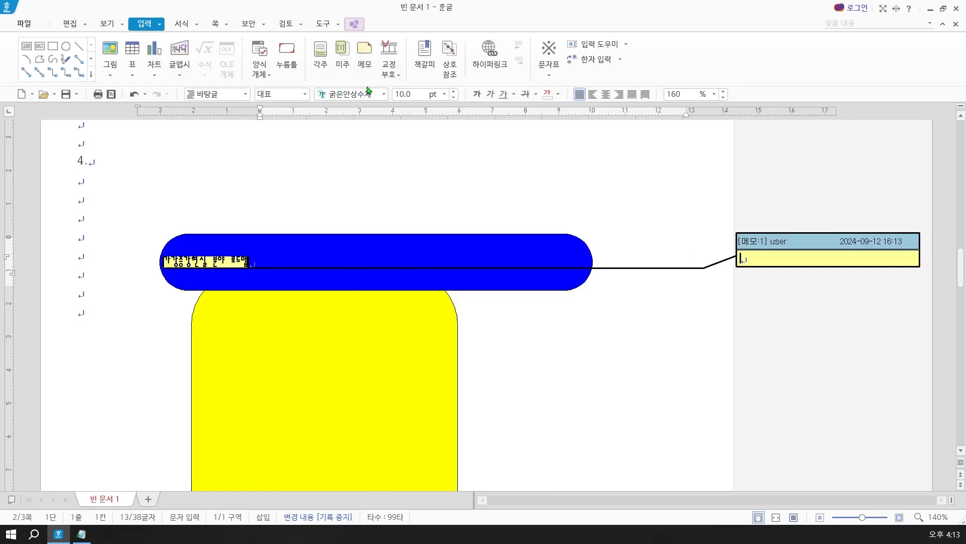
{"action": "key", "text": "ctrl+z"}
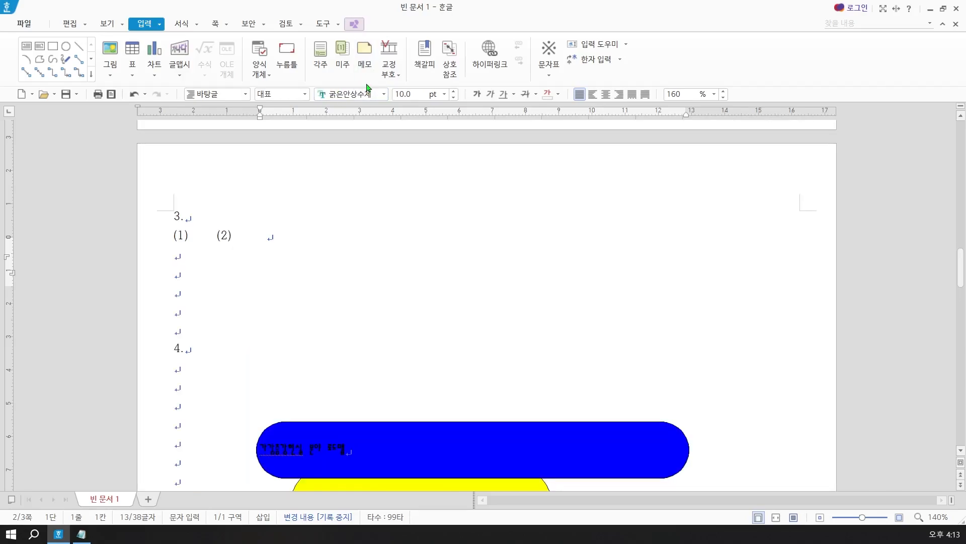
Set the whole title text in the blue text box to the 굴림 font at 22 pt
{"action": "scroll", "coordinate": [355, 233], "scroll_direction": "down", "scroll_amount": 2}
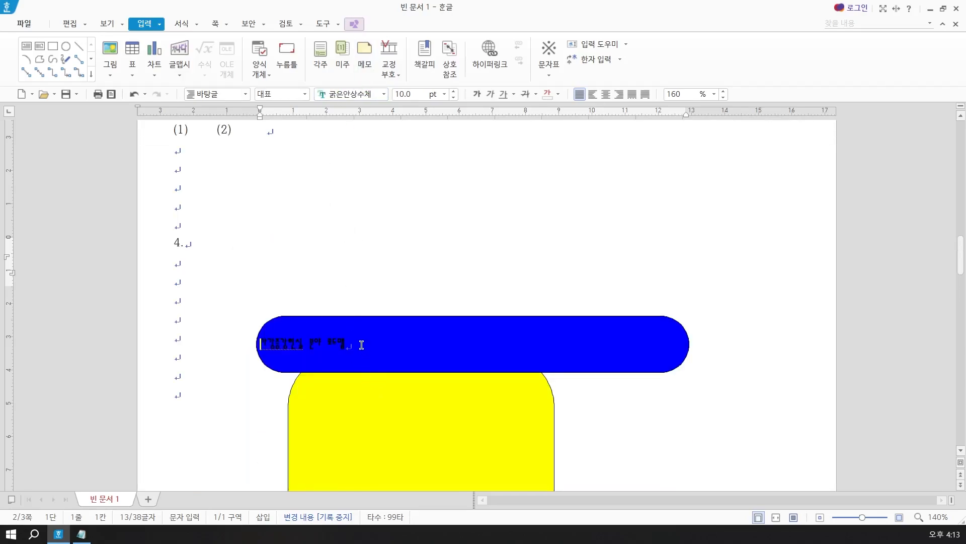
{"action": "left_click_drag", "start_coordinate": [364, 347], "coordinate": [186, 334]}
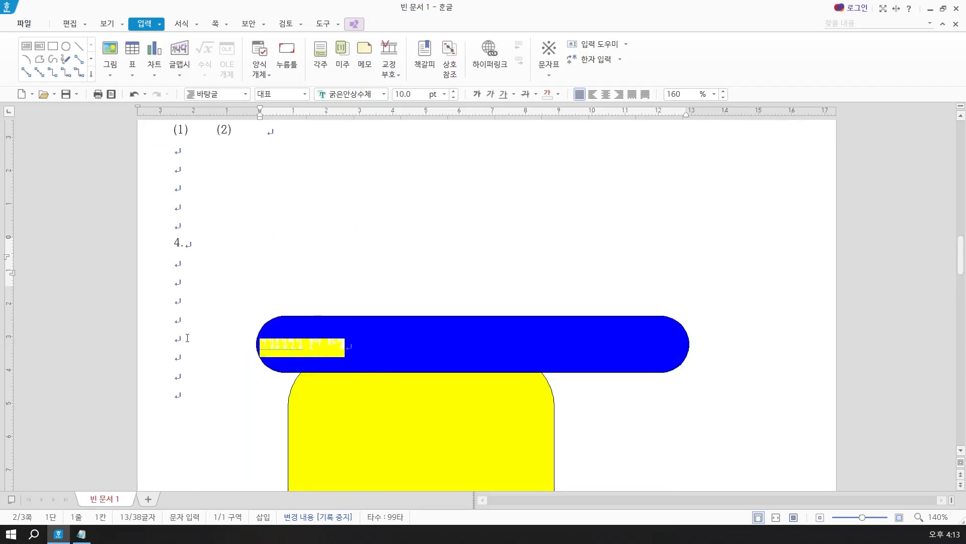
{"action": "left_click", "coordinate": [355, 96]}
{"action": "type", "text": "굴"}
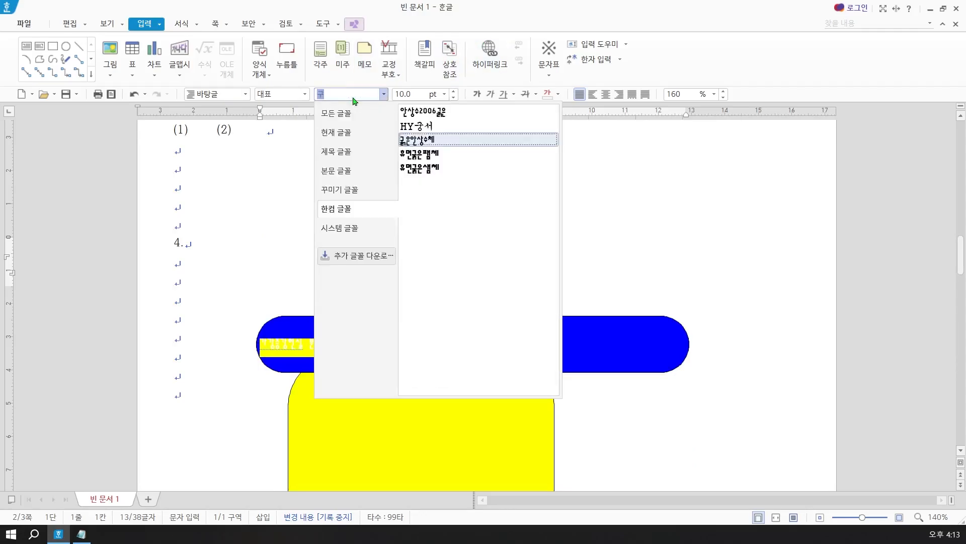
{"action": "type", "text": "림"}
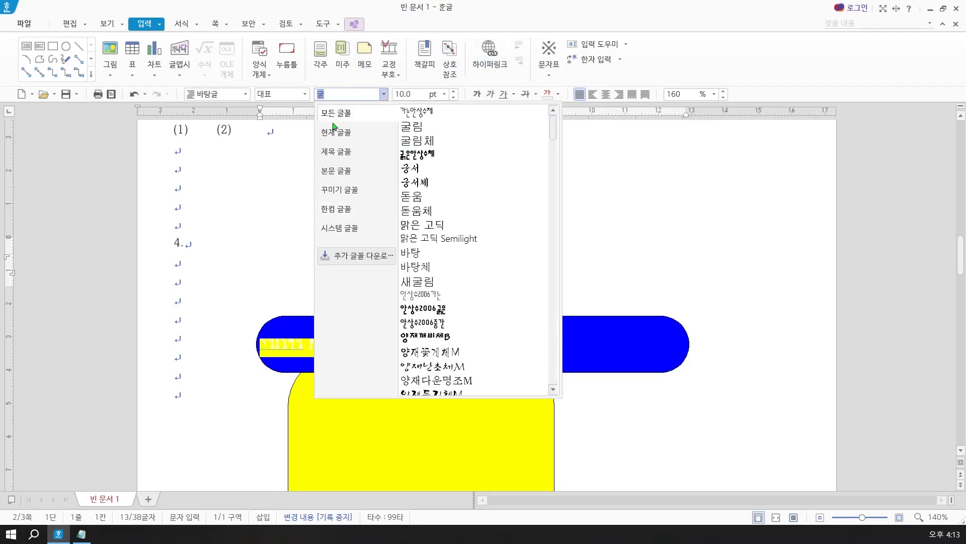
{"action": "left_click", "coordinate": [413, 125]}
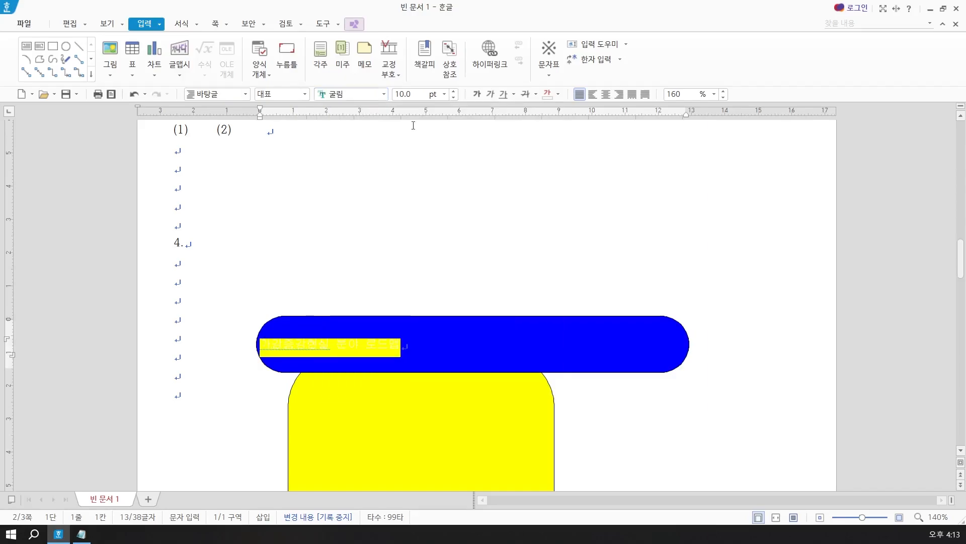
{"action": "left_click", "coordinate": [403, 95]}
{"action": "type", "text": "22"}
{"action": "key", "text": "Return"}
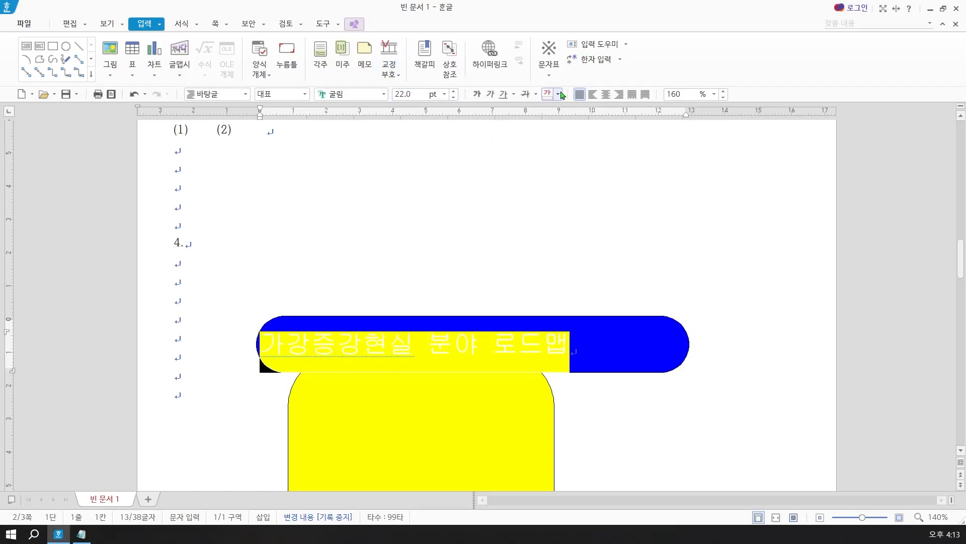
Colour the selected title text white and centre it in the blue text box
{"action": "left_click", "coordinate": [557, 94]}
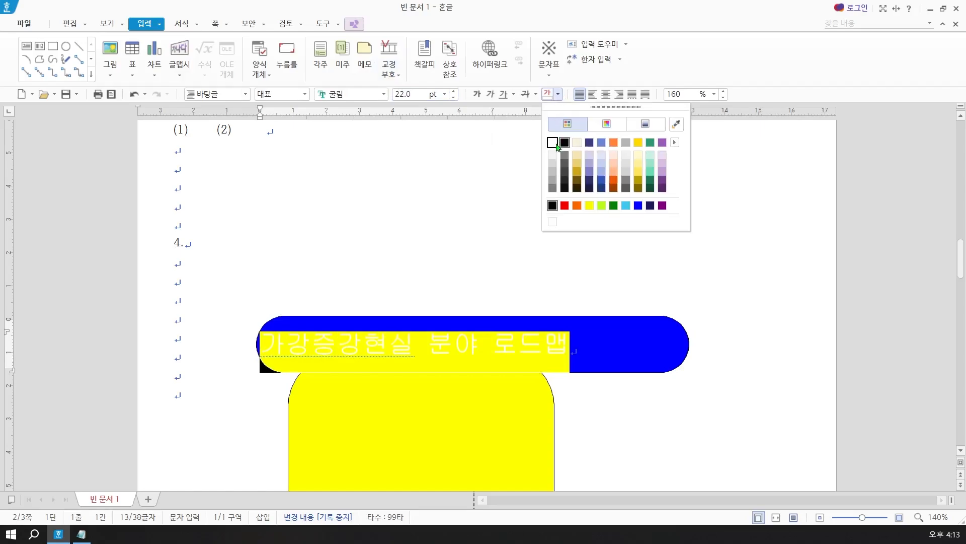
{"action": "left_click", "coordinate": [556, 144]}
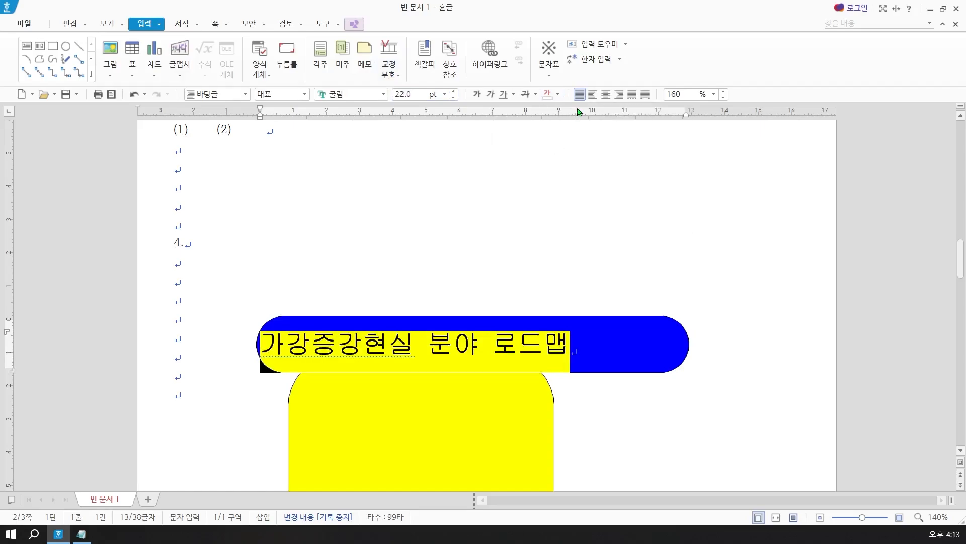
{"action": "left_click", "coordinate": [605, 97]}
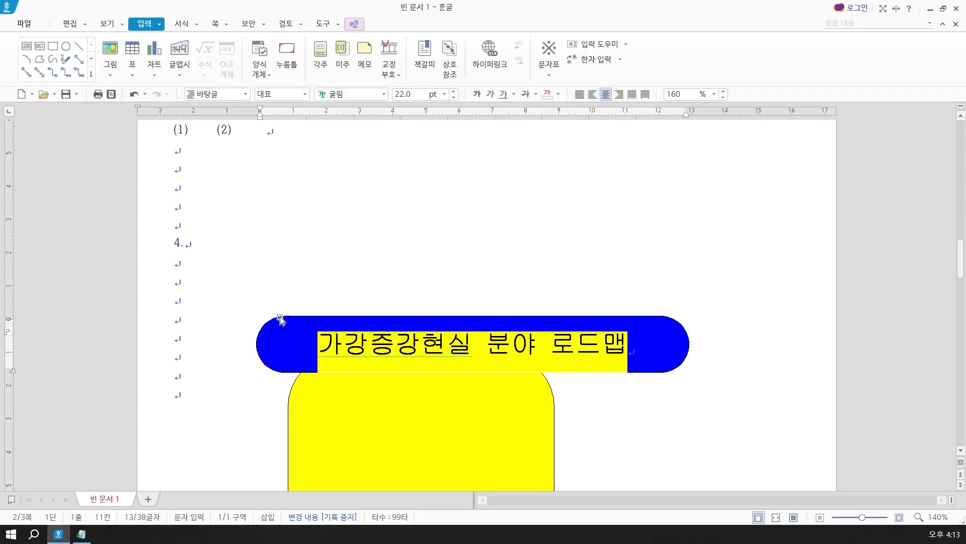
Move the blue title box up and to the left so it sits centred across the yellow shape's upper edge
{"action": "left_click", "coordinate": [280, 320]}
{"action": "left_click_drag", "start_coordinate": [281, 320], "coordinate": [237, 303]}
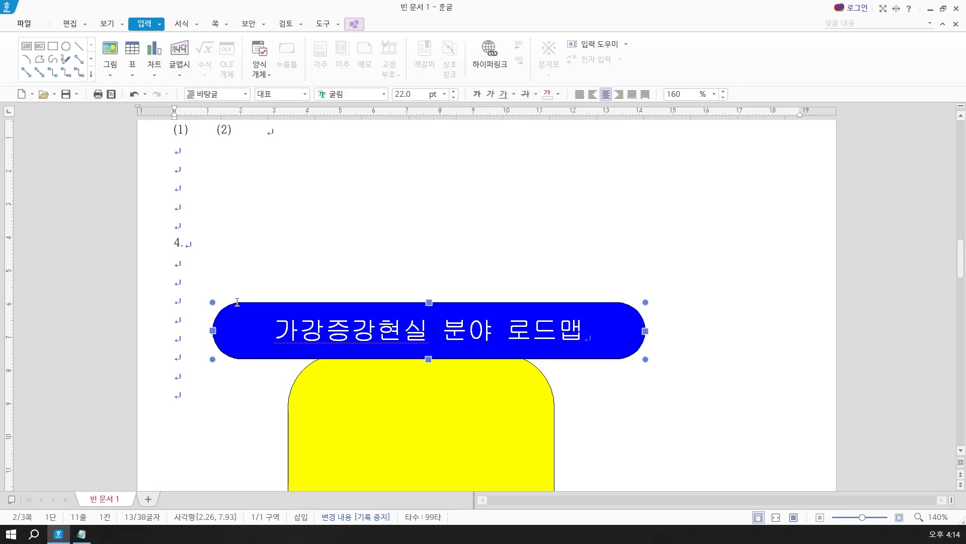
{"action": "key", "text": "Down"}
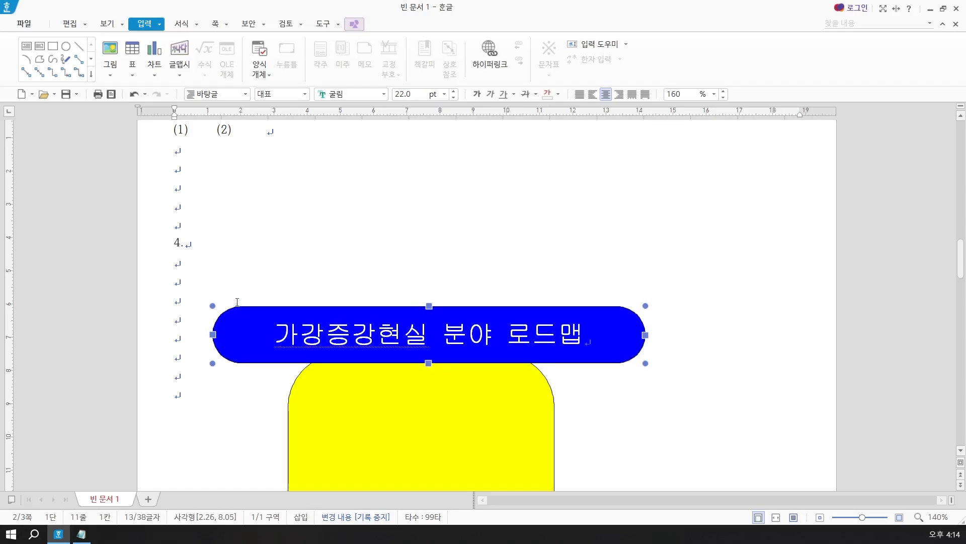
{"action": "key", "text": "Left"}
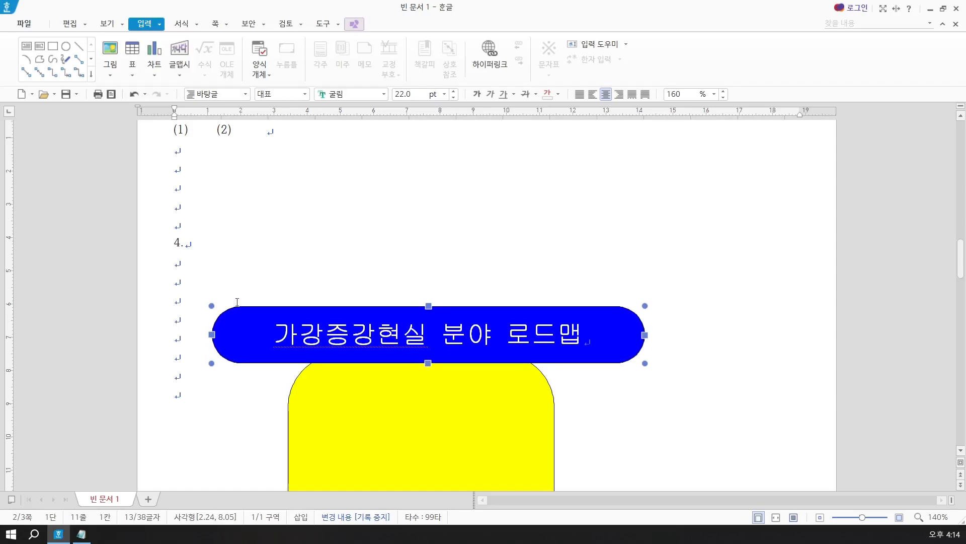
{"action": "key", "text": "Left"}
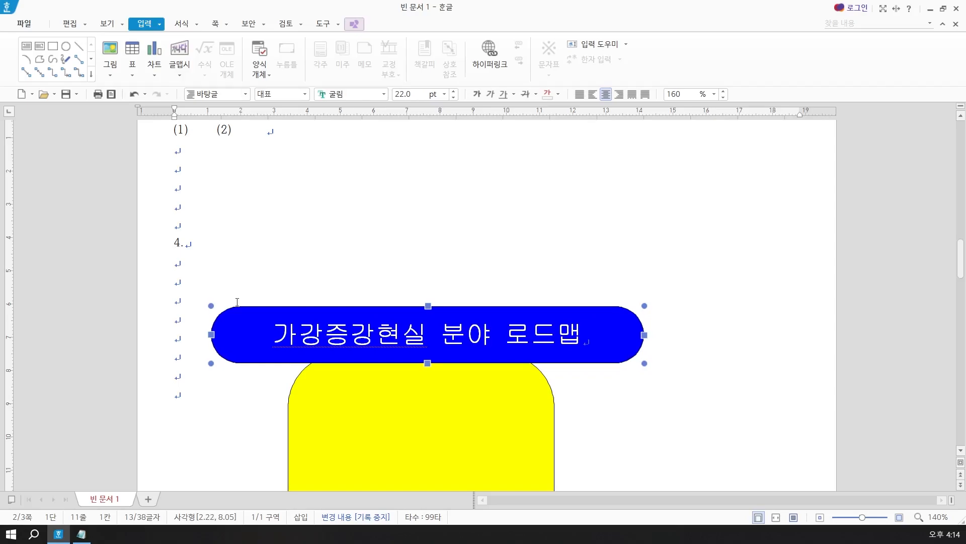
{"action": "key", "text": "Left"}
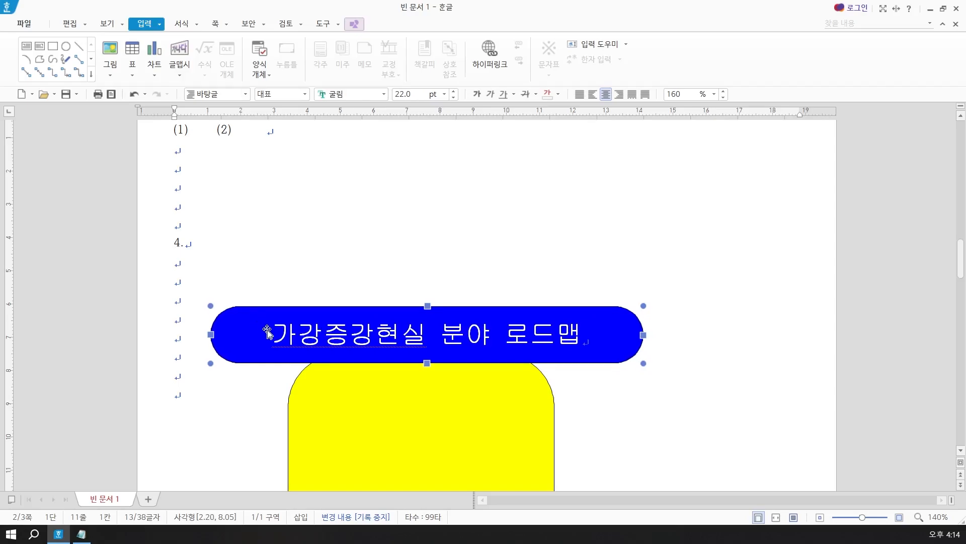
{"action": "left_click", "coordinate": [325, 247]}
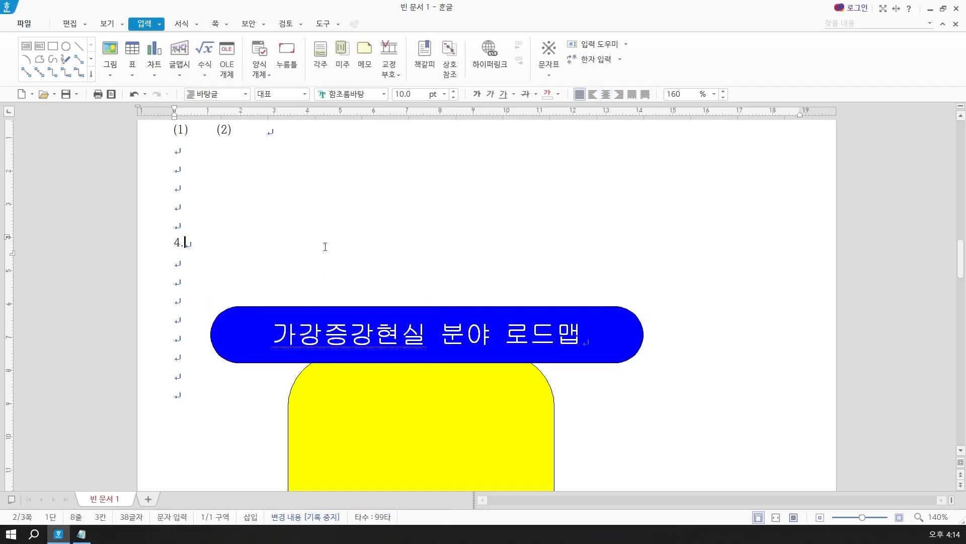
Correct the title's second syllable to 상 so the text reads "가상증강현실 분야 로드맵"
{"action": "left_click", "coordinate": [320, 338]}
{"action": "key", "text": "BackSpace"}
{"action": "type", "text": "상"}
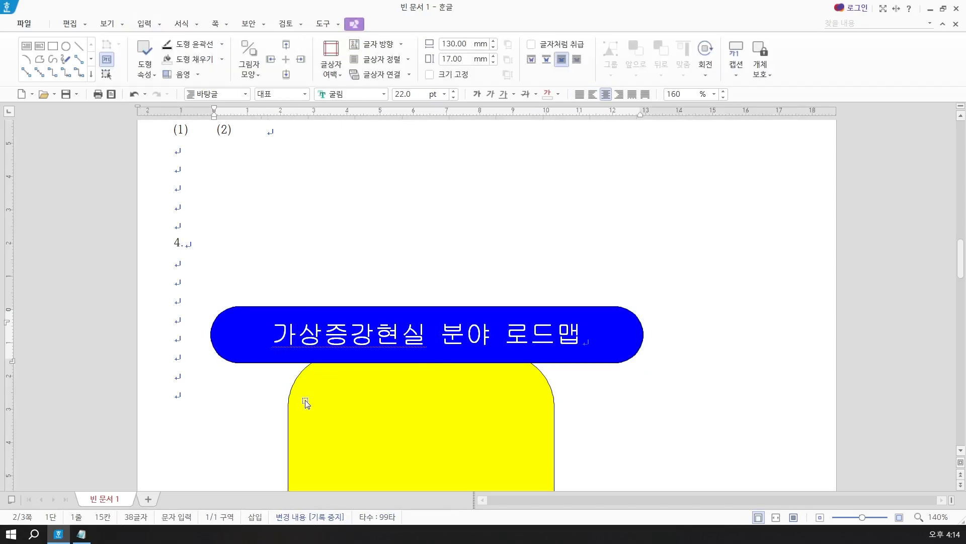
Nudge the blue title box slightly down and to the right over the yellow shape's upper edge
{"action": "left_click", "coordinate": [298, 306]}
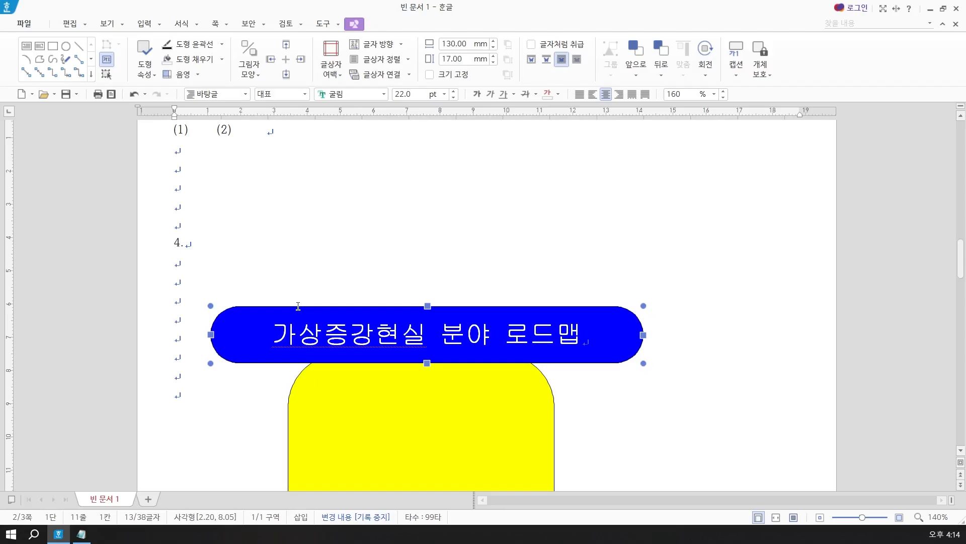
{"action": "key", "text": "Down"}
{"action": "key", "text": "Down"}
{"action": "key", "text": "Down"}
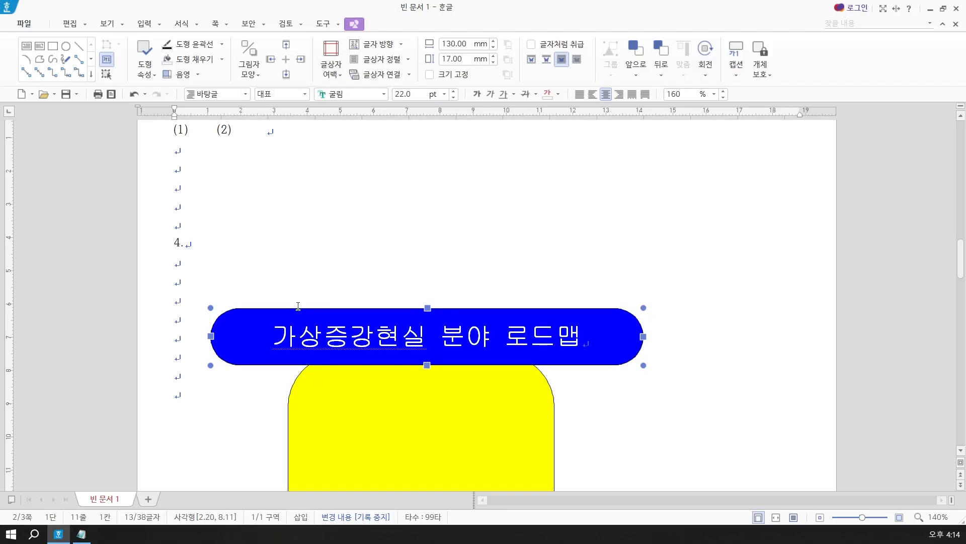
{"action": "key", "text": "Right"}
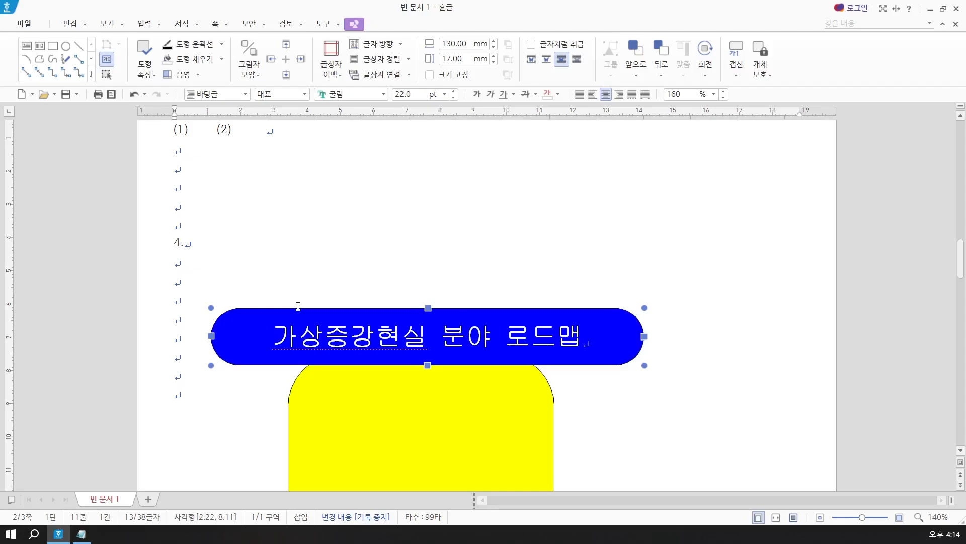
{"action": "left_click", "coordinate": [186, 362]}
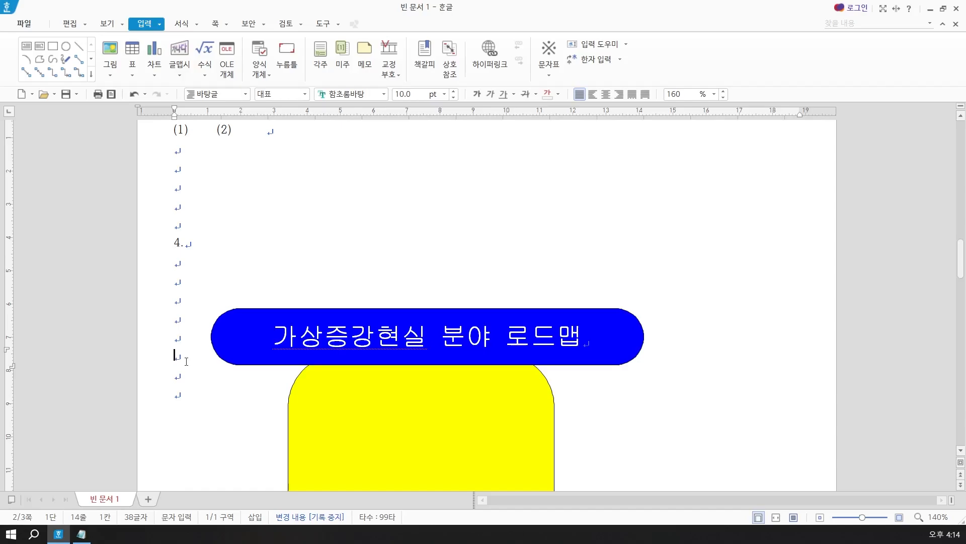
Place a 30 × 30 mm rectangle just below the blue title box, overlapping the yellow shape's upper-left corner
{"action": "key", "text": "Hangul"}
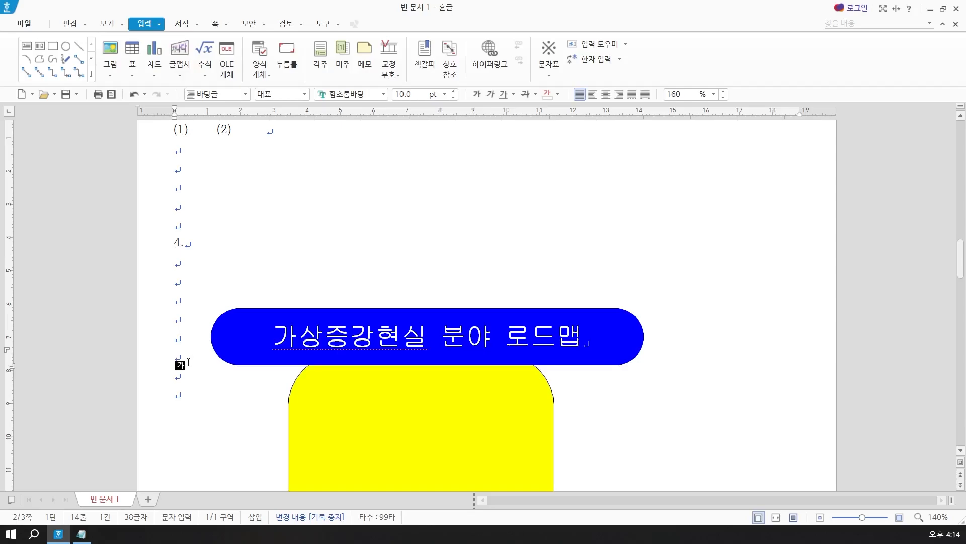
{"action": "left_click", "coordinate": [53, 47]}
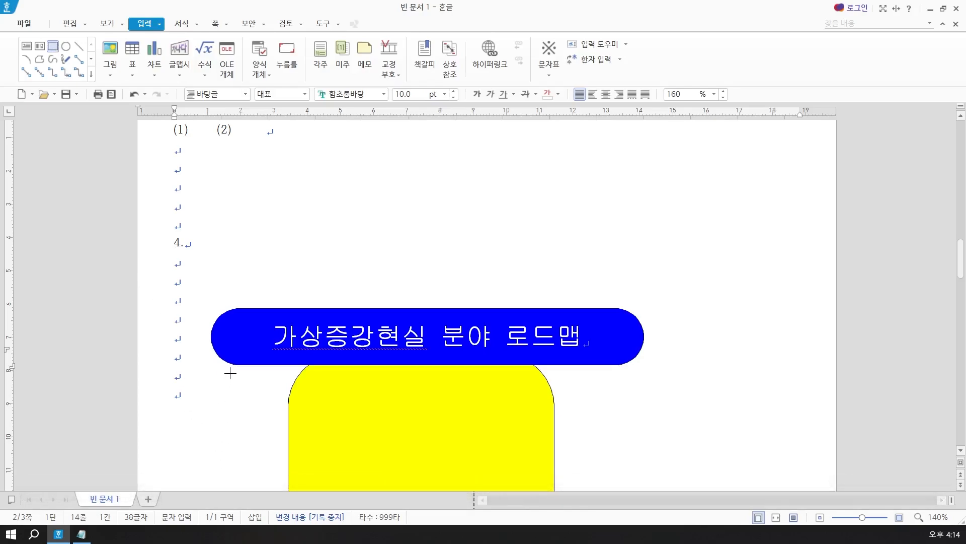
{"action": "key", "text": "Hangul"}
{"action": "left_click", "coordinate": [224, 373]}
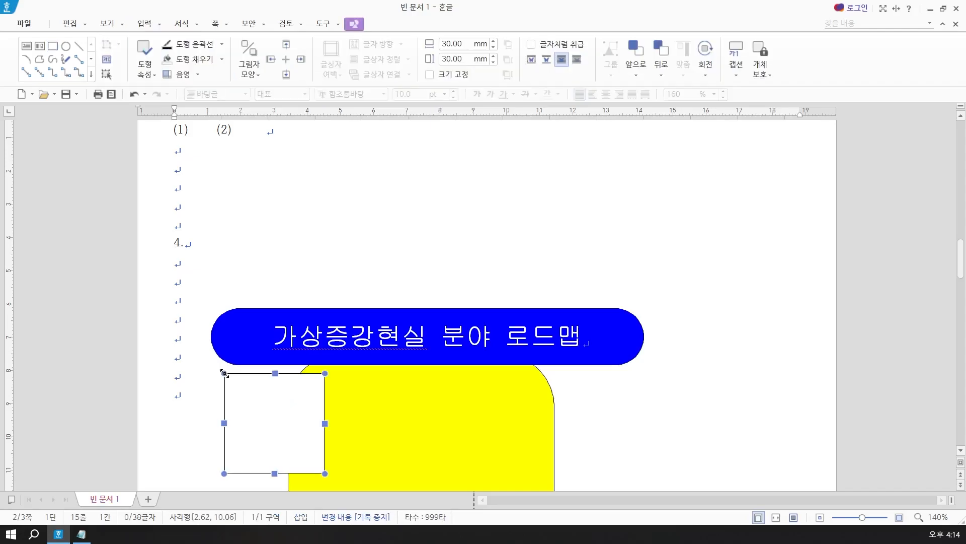
Set the new rectangle's size to 120 mm wide and 50 mm high
{"action": "double_click", "coordinate": [262, 410]}
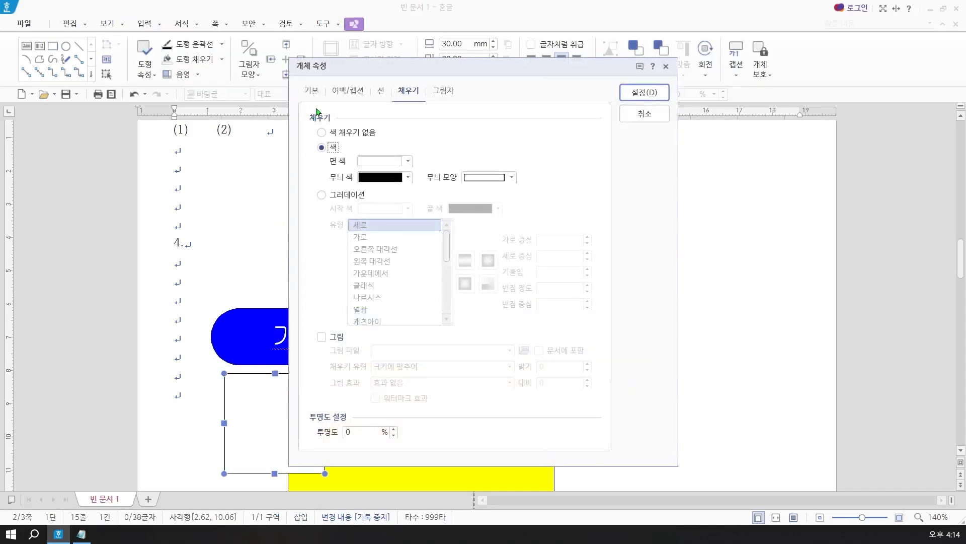
{"action": "left_click", "coordinate": [312, 92]}
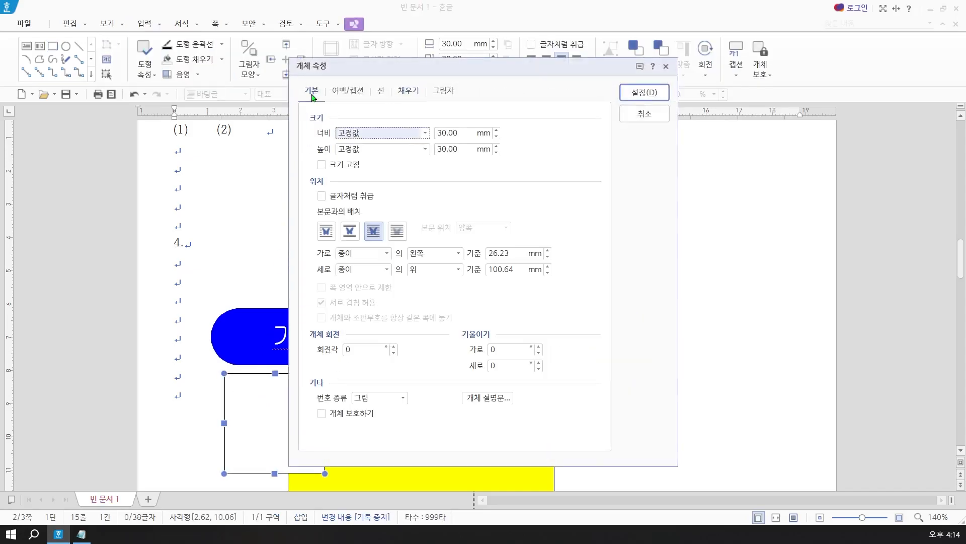
{"action": "key", "text": "Tab"}
{"action": "type", "text": "120"}
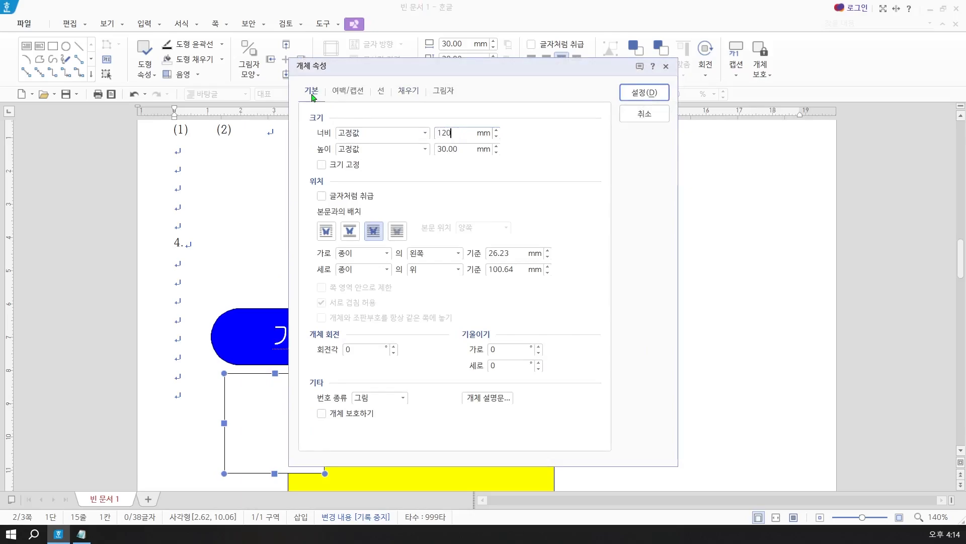
{"action": "key", "text": "Tab"}
{"action": "key", "text": "Tab"}
{"action": "type", "text": "50"}
Fill the rectangle with sky blue and nudge it slightly down below the title box
{"action": "left_click", "coordinate": [406, 94]}
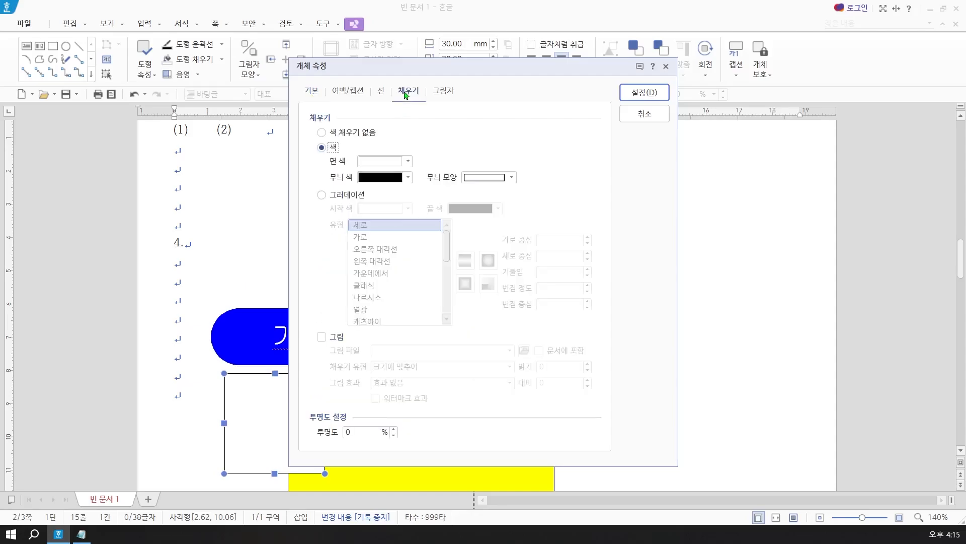
{"action": "left_click", "coordinate": [390, 163]}
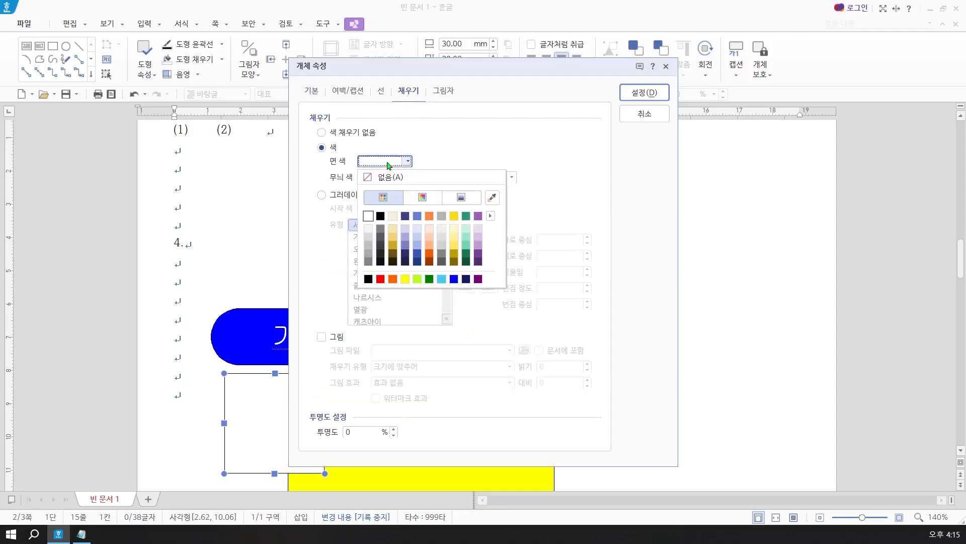
{"action": "left_click", "coordinate": [441, 278]}
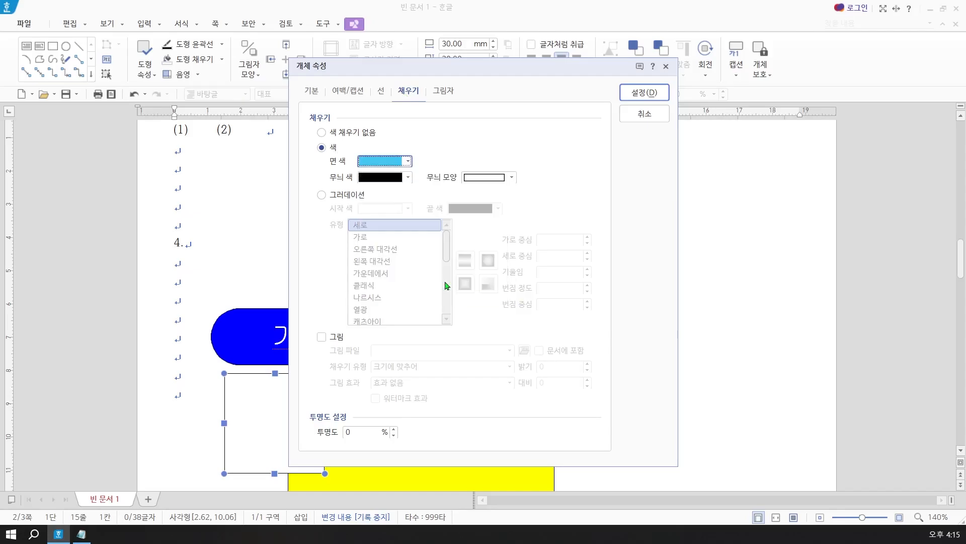
{"action": "left_click", "coordinate": [629, 95]}
{"action": "scroll", "coordinate": [464, 149], "scroll_direction": "down", "scroll_amount": 1}
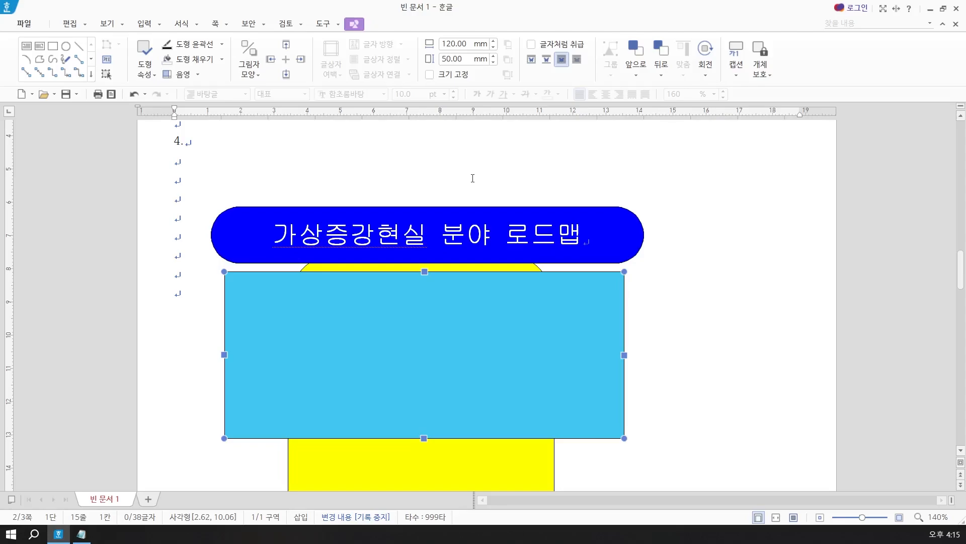
{"action": "key", "text": "Down"}
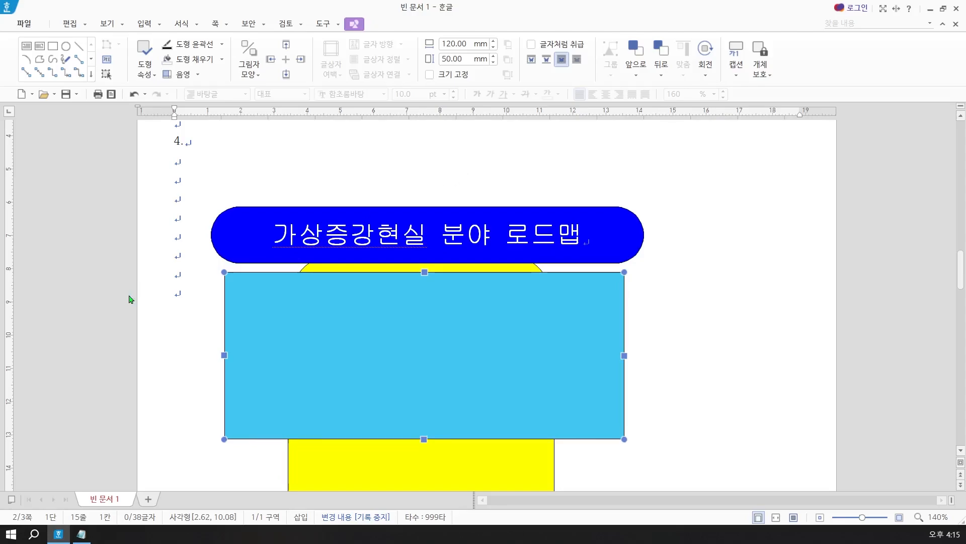
Insert the picture 로고3 from the itq\Picture documents folder at the blank line beside the sky-blue rectangle
{"action": "left_click", "coordinate": [188, 297]}
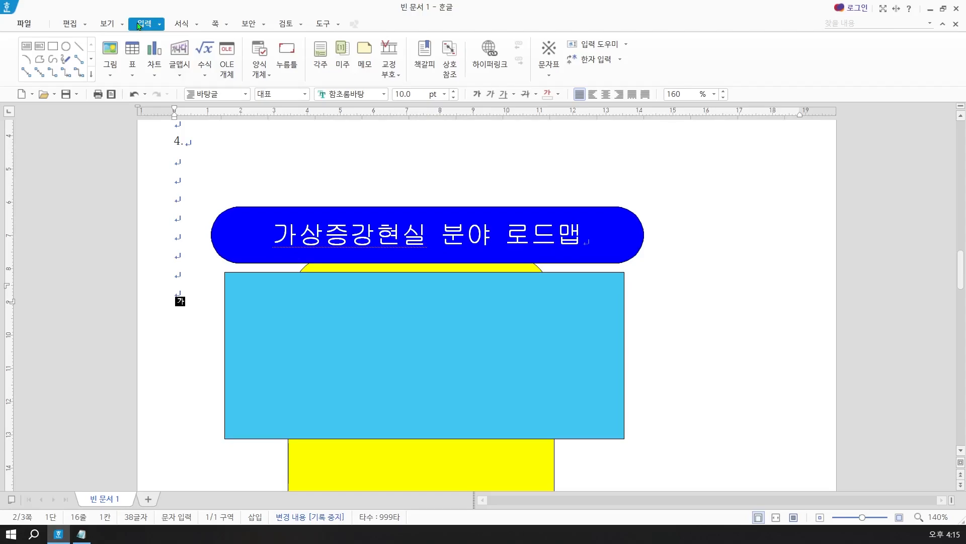
{"action": "left_click", "coordinate": [111, 50]}
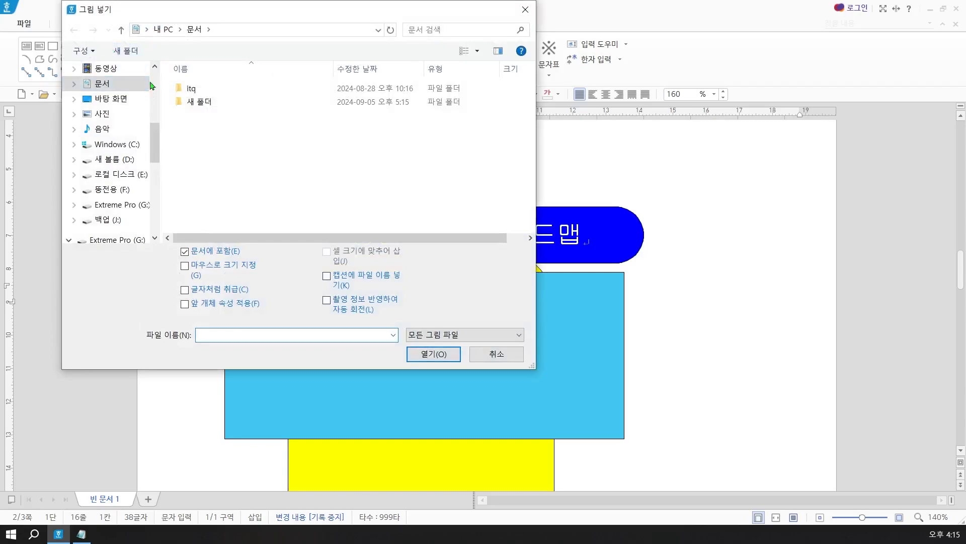
{"action": "double_click", "coordinate": [194, 91]}
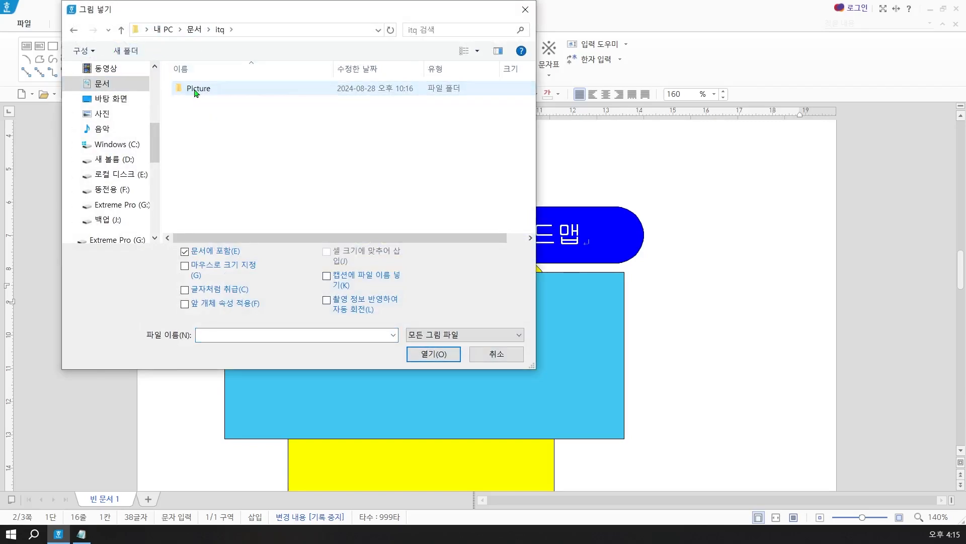
{"action": "double_click", "coordinate": [196, 89]}
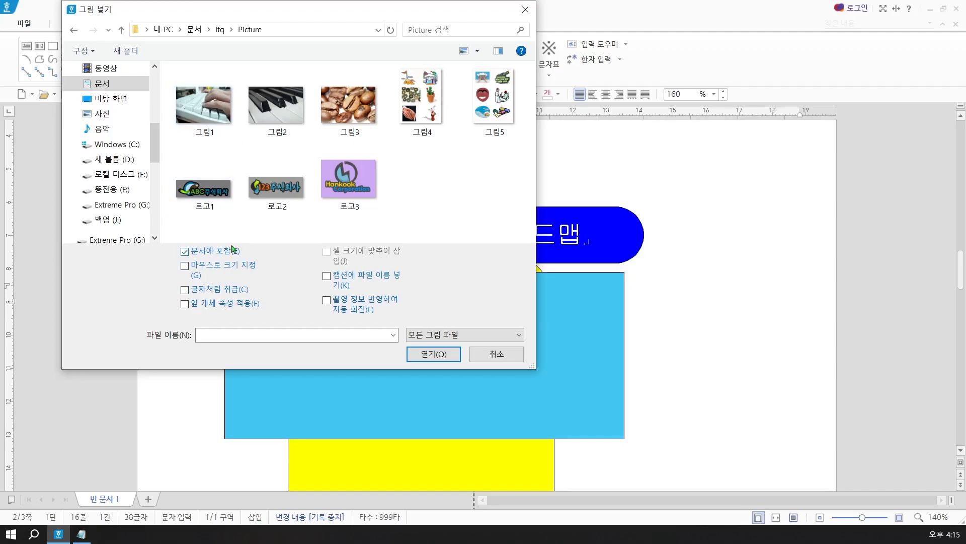
{"action": "double_click", "coordinate": [346, 182]}
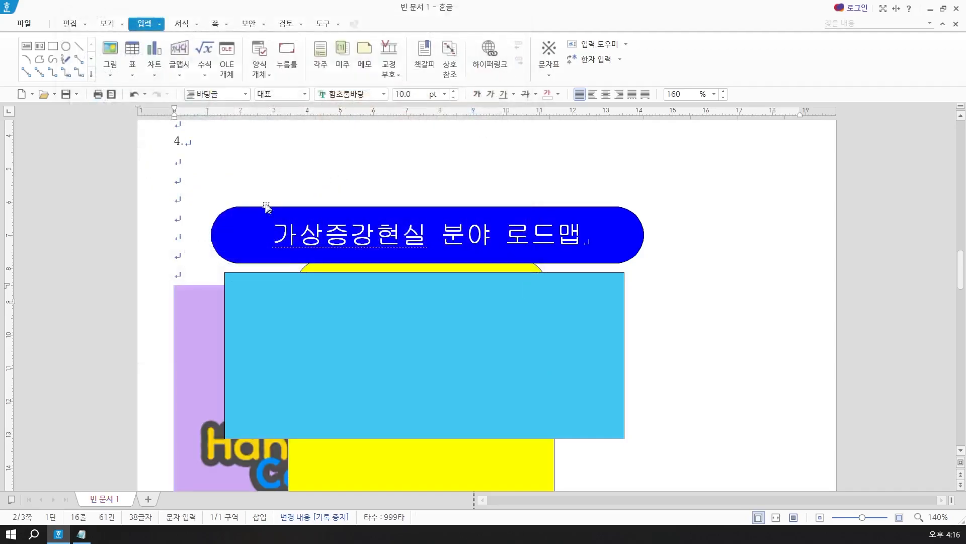
Set the logo picture to 50 mm wide and 40 mm high, placed in front of the text
{"action": "scroll", "coordinate": [159, 260], "scroll_direction": "down", "scroll_amount": 3}
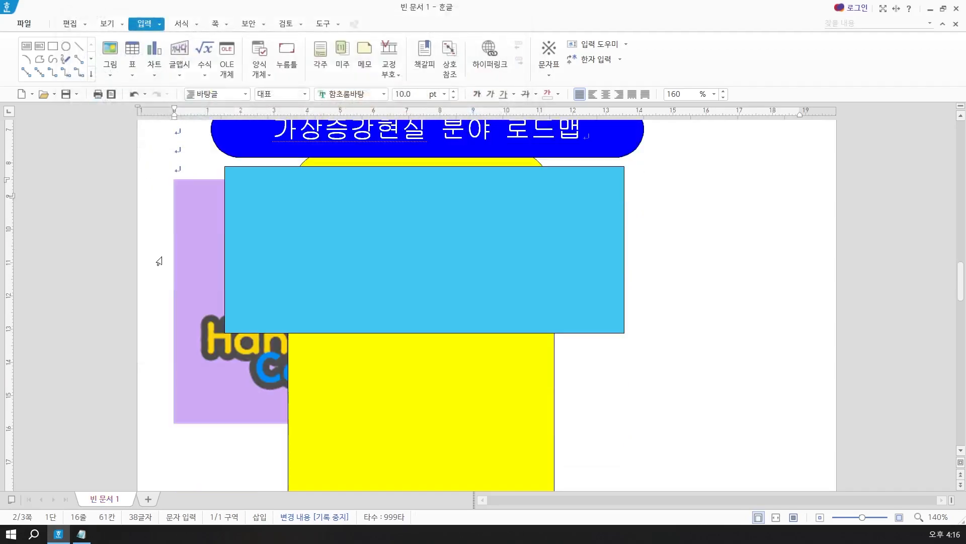
{"action": "double_click", "coordinate": [192, 222]}
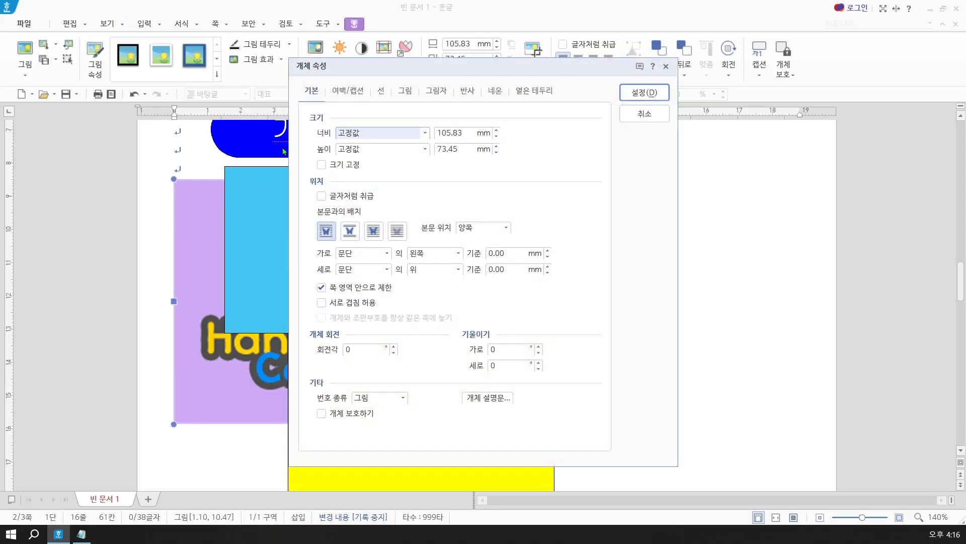
{"action": "key", "text": "Tab"}
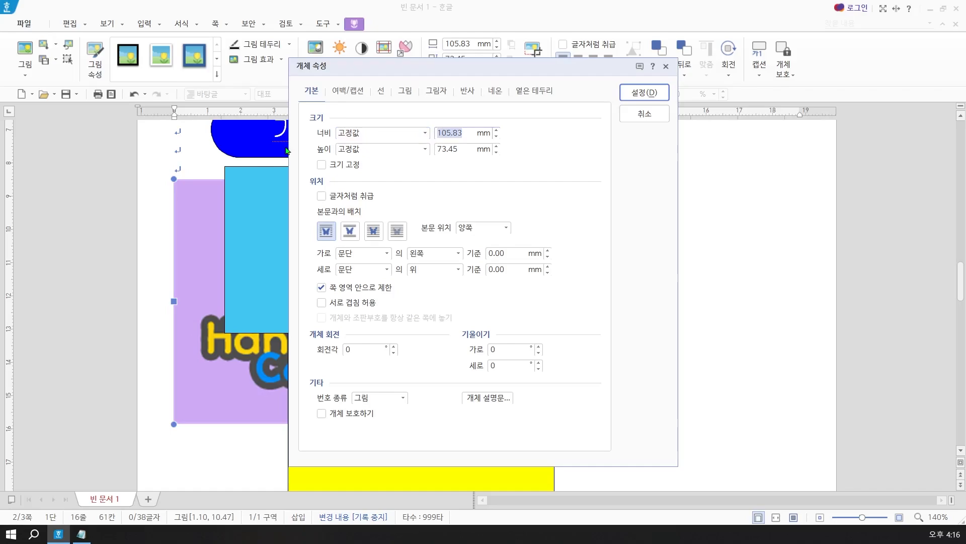
{"action": "type", "text": "50"}
{"action": "key", "text": "Tab"}
{"action": "key", "text": "Tab"}
{"action": "type", "text": "40"}
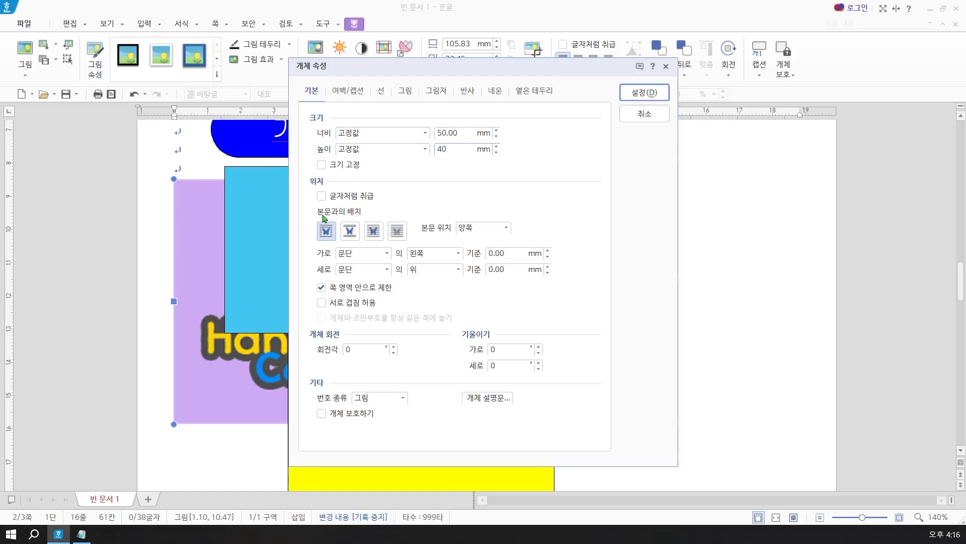
{"action": "left_click", "coordinate": [371, 231]}
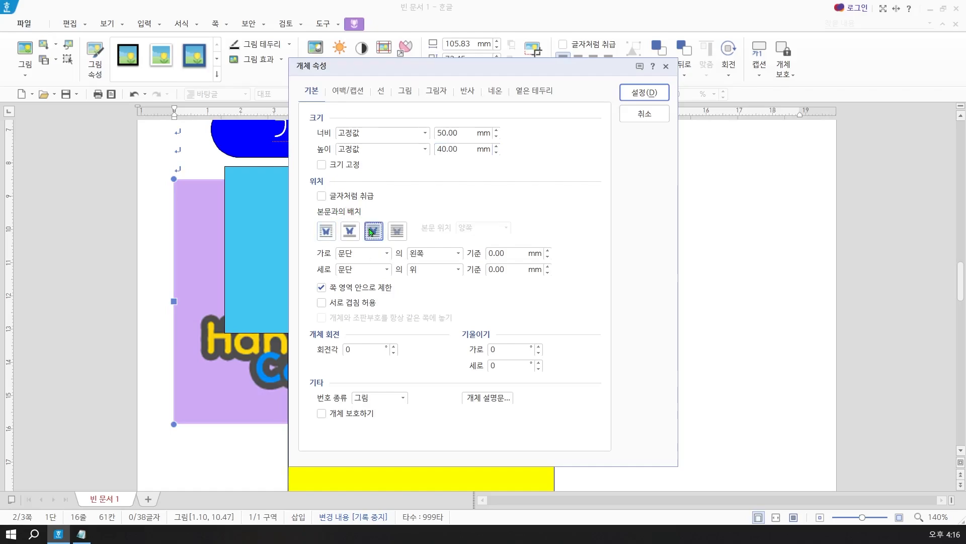
Give the logo picture the 회색조 (grayscale) effect and apply the picture settings
{"action": "left_click", "coordinate": [405, 91]}
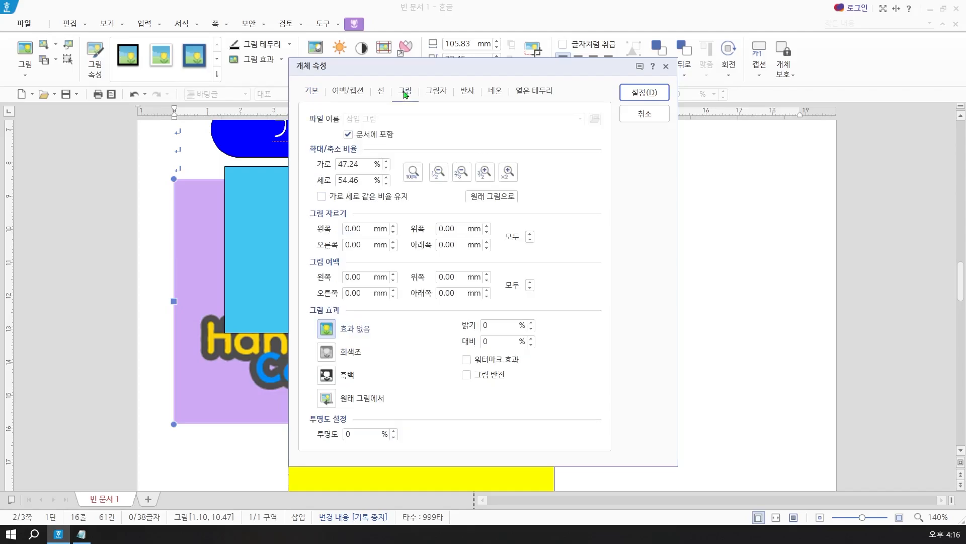
{"action": "left_click", "coordinate": [331, 359]}
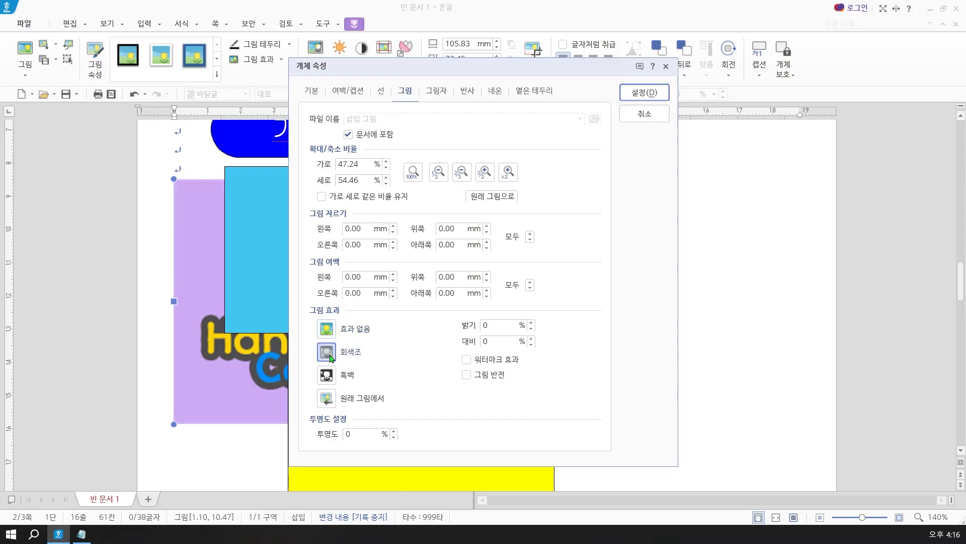
{"action": "left_click", "coordinate": [627, 94]}
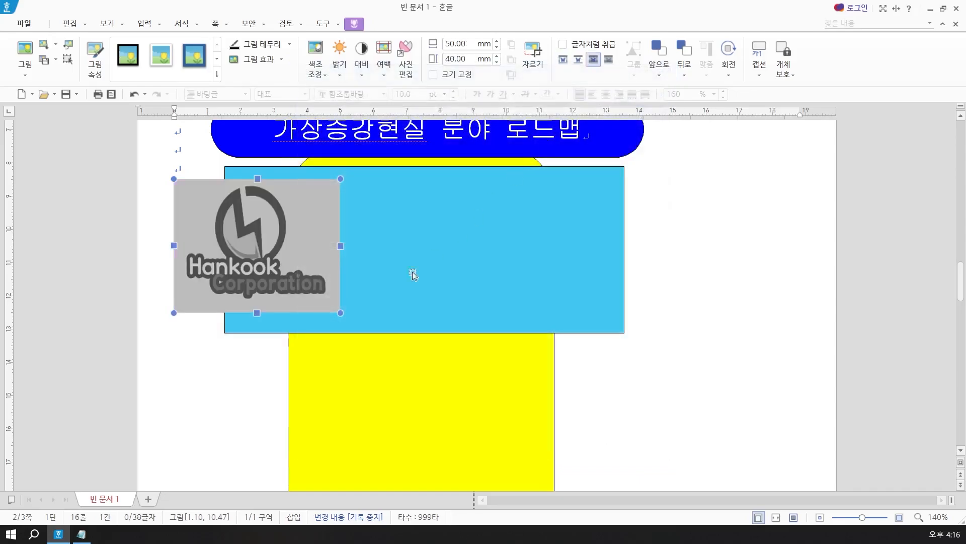
Move the logo picture onto the left part of the sky-blue rectangle, roughly centred between its upper and lower edges
{"action": "left_click_drag", "start_coordinate": [225, 244], "coordinate": [303, 241]}
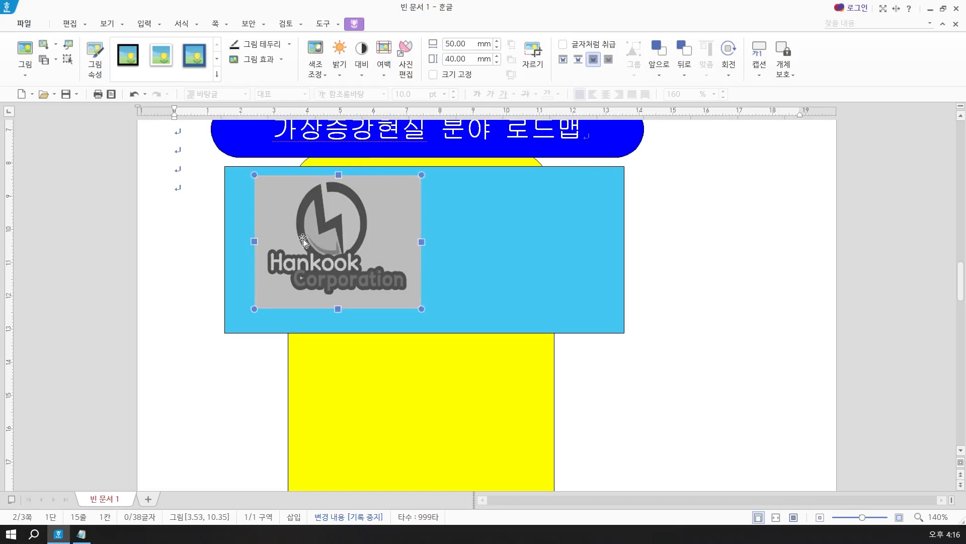
{"action": "key", "text": "Down"}
{"action": "key", "text": "Down"}
{"action": "key", "text": "Down"}
{"action": "key", "text": "Down"}
{"action": "key", "text": "Down"}
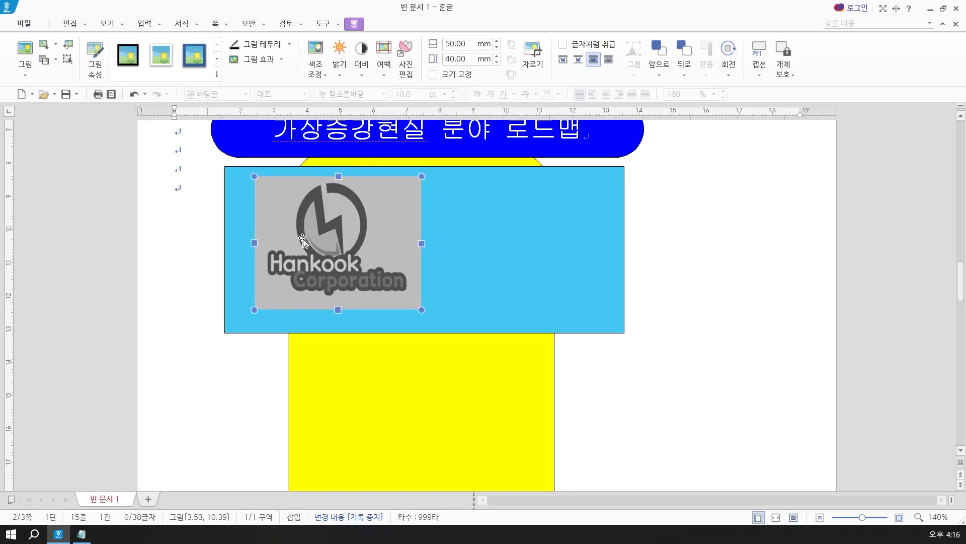
{"action": "key", "text": "Left"}
{"action": "key", "text": "Down"}
{"action": "key", "text": "Down"}
{"action": "key", "text": "Down"}
{"action": "key", "text": "Down"}
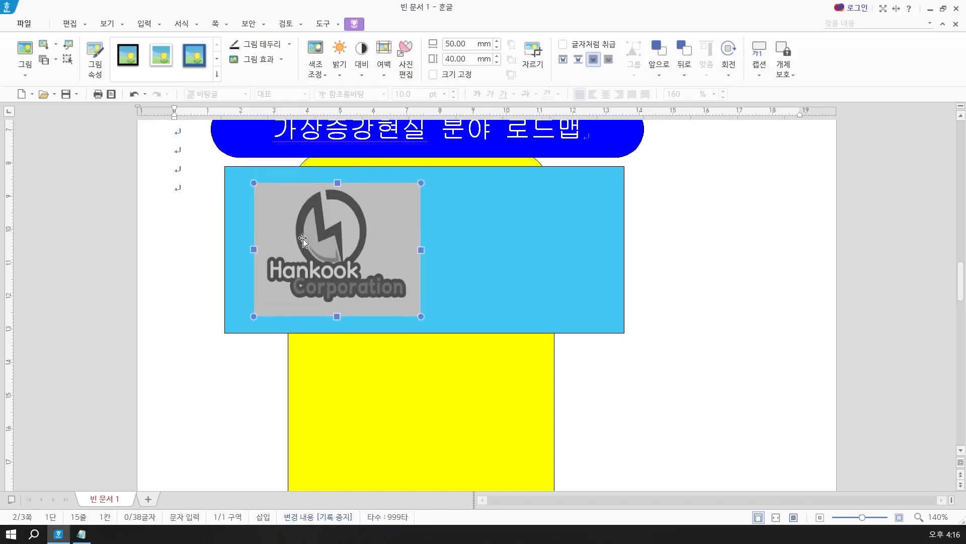
{"action": "key", "text": "Left"}
{"action": "key", "text": "Left"}
{"action": "key", "text": "Left"}
{"action": "key", "text": "Left"}
{"action": "key", "text": "Up"}
{"action": "key", "text": "Up"}
{"action": "key", "text": "Up"}
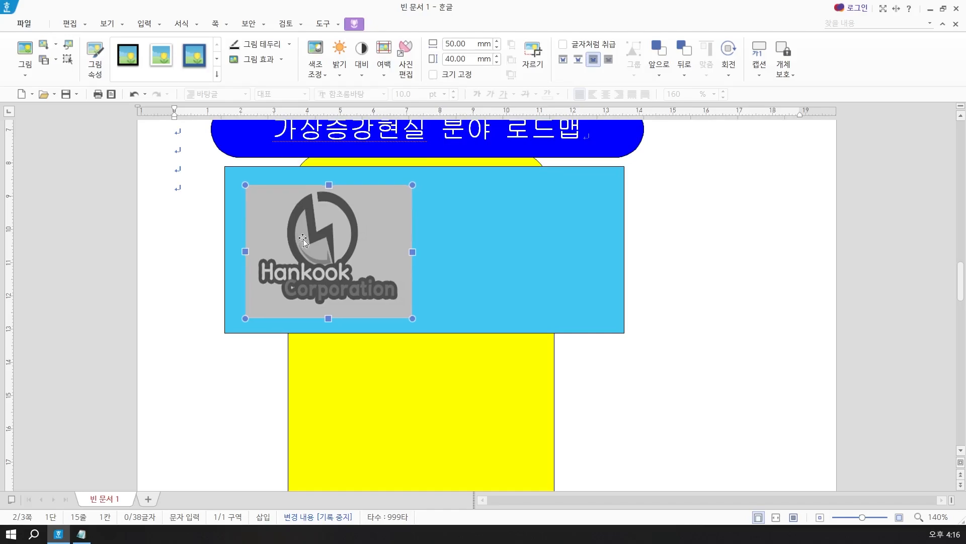
{"action": "key", "text": "Up"}
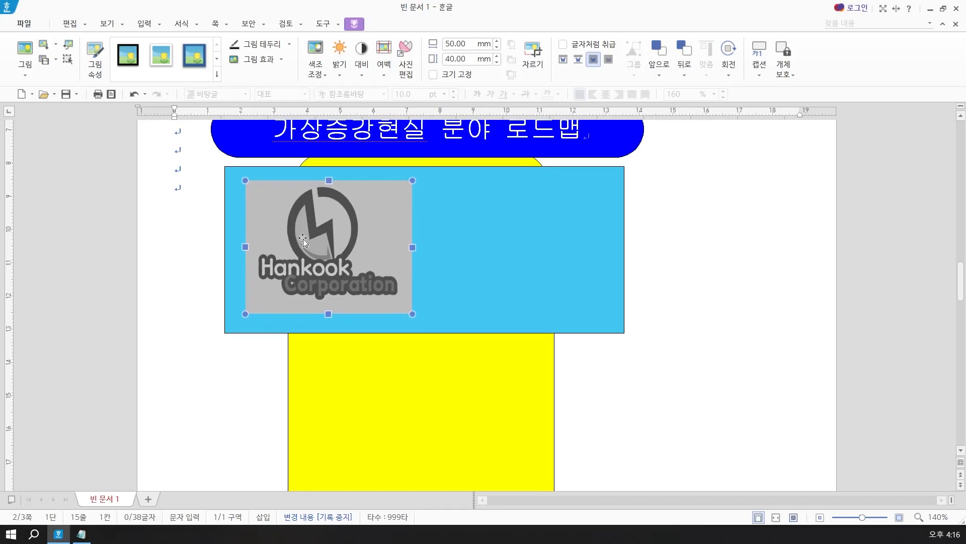
{"action": "key", "text": "Down"}
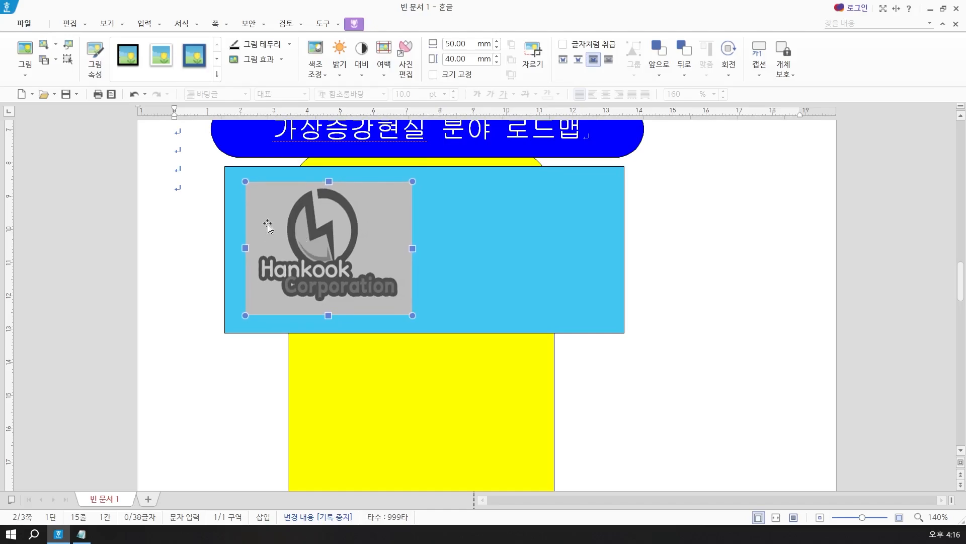
{"action": "left_click", "coordinate": [193, 194]}
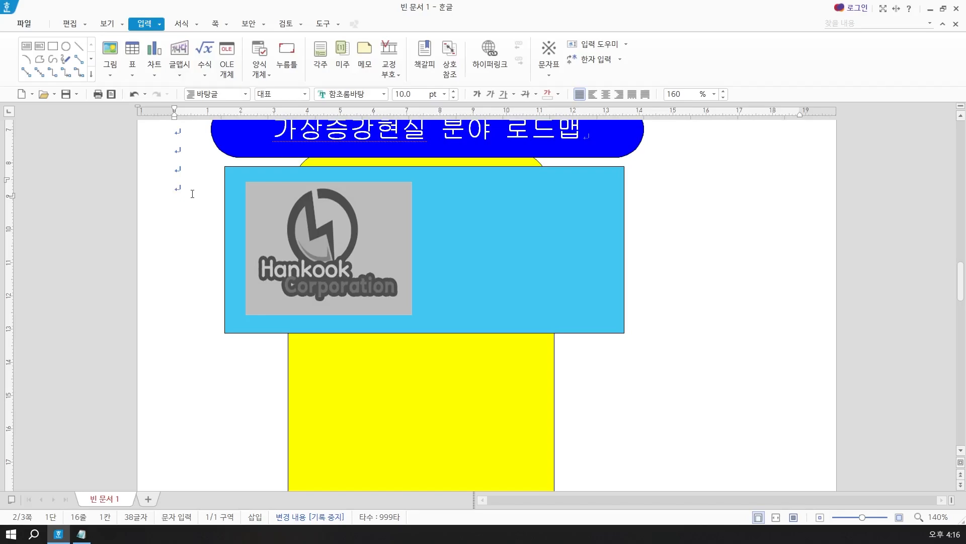
Start a new 글맵시 (word art) object at the blank line beside the sky-blue rectangle with the text 발전방향
{"action": "key", "text": "Hangul"}
{"action": "left_click", "coordinate": [177, 52]}
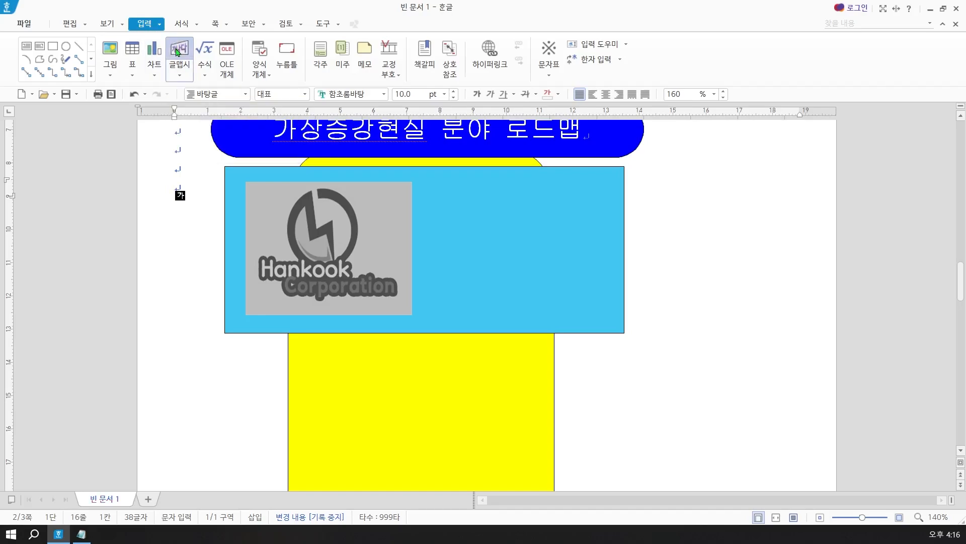
{"action": "type", "text": "발전ㅂ"}
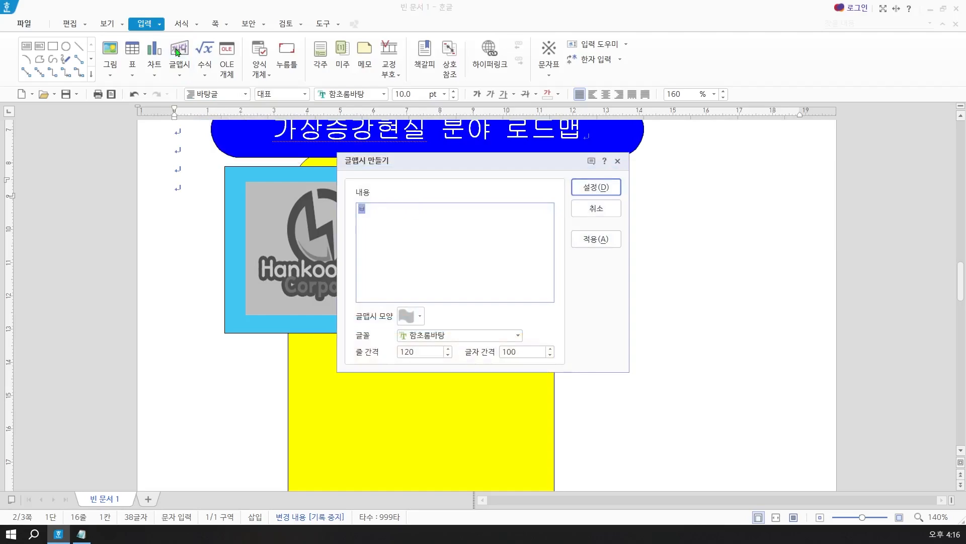
{"action": "type", "text": "방하"}
{"action": "type", "text": "향"}
Give the 발전방향 글맵시 the shape pinched in at the middle and the 궁서 font, and insert it
{"action": "left_click", "coordinate": [408, 322]}
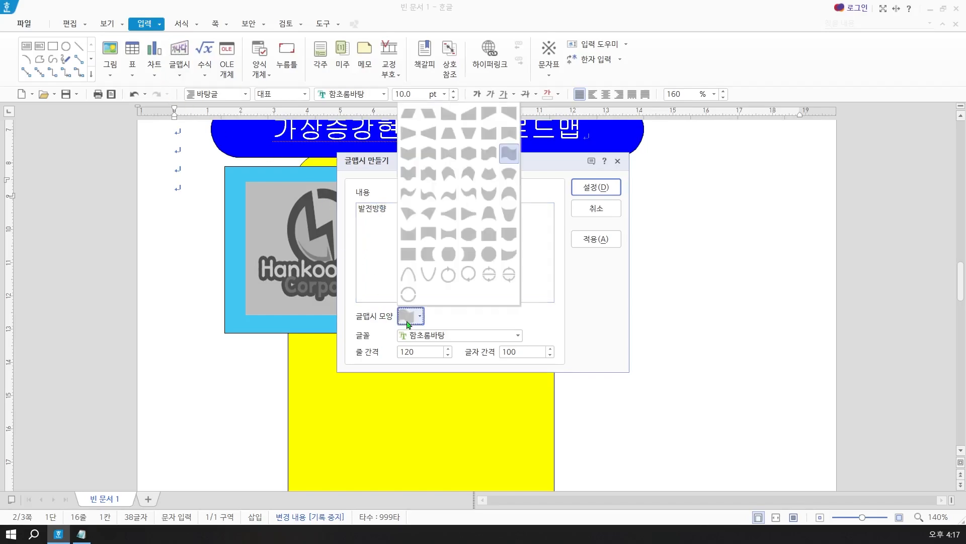
{"action": "left_click", "coordinate": [451, 159]}
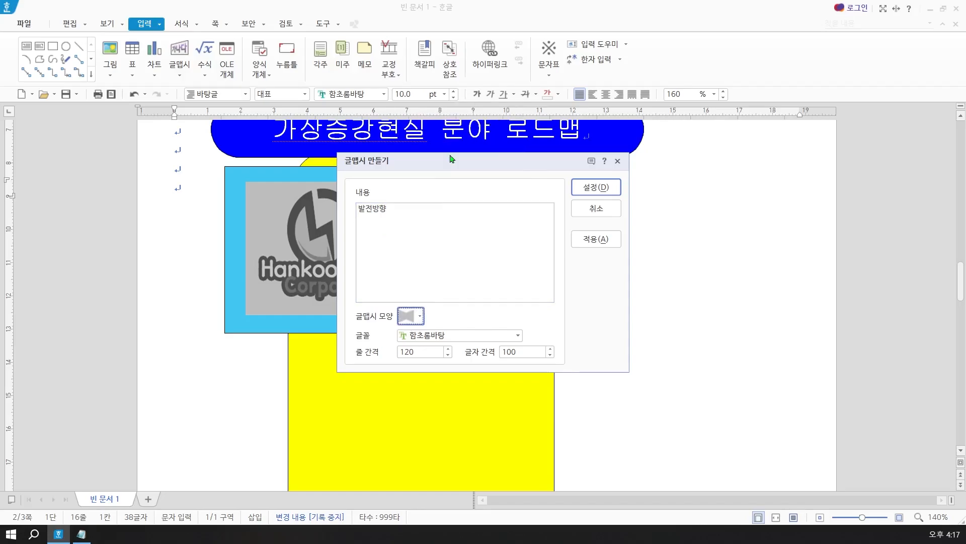
{"action": "left_click", "coordinate": [427, 337]}
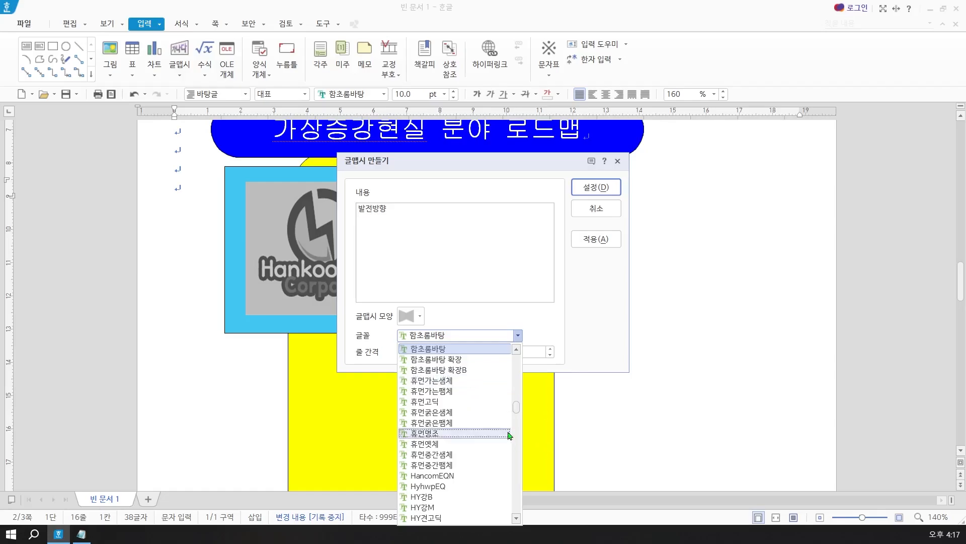
{"action": "left_click_drag", "start_coordinate": [517, 409], "coordinate": [521, 363]}
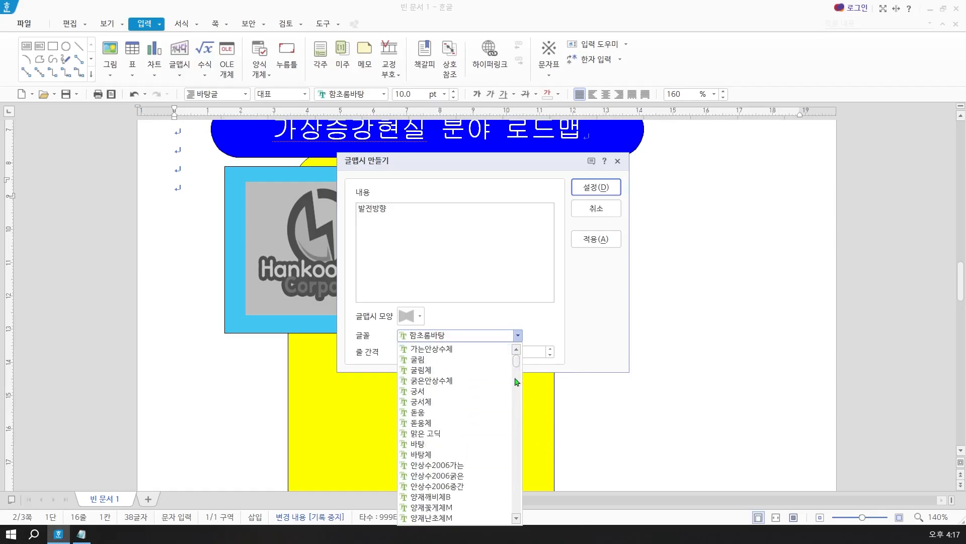
{"action": "left_click", "coordinate": [421, 392]}
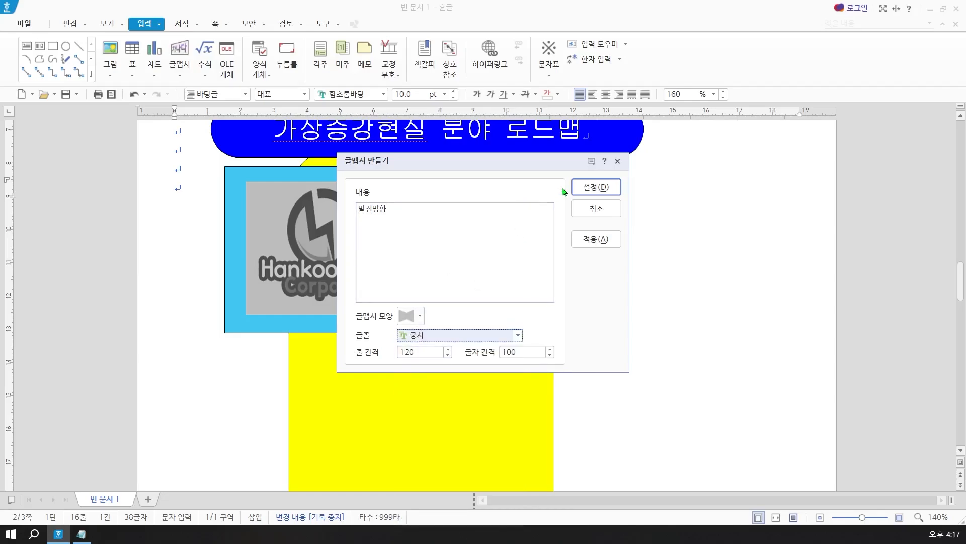
{"action": "left_click", "coordinate": [582, 188]}
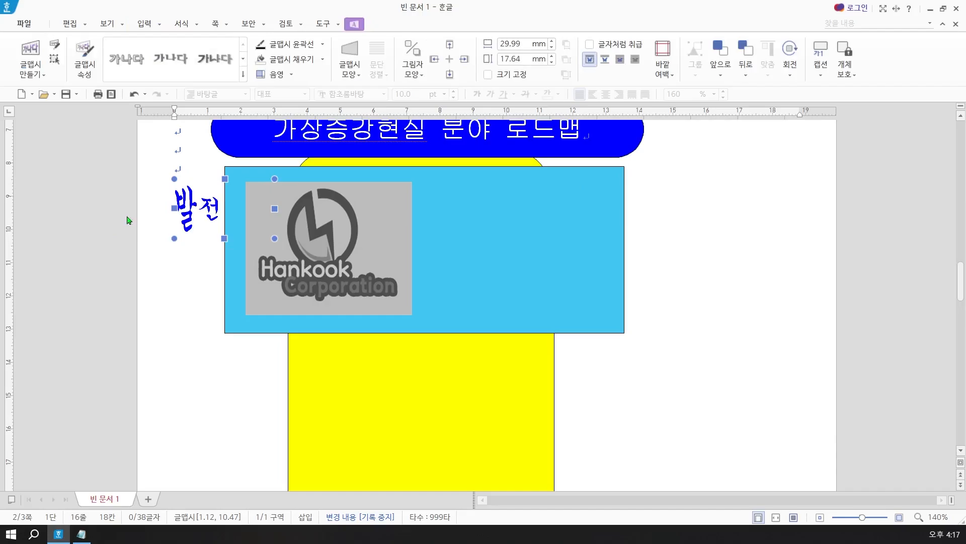
Set the 발전방향 글맵시 to 50 mm wide and 40 mm high, placed in front of the text
{"action": "double_click", "coordinate": [193, 214]}
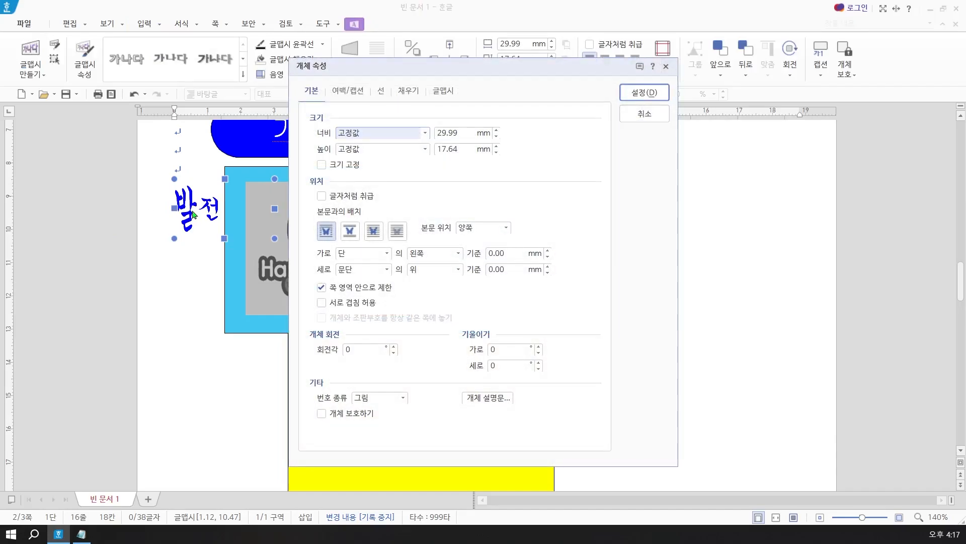
{"action": "key", "text": "Tab"}
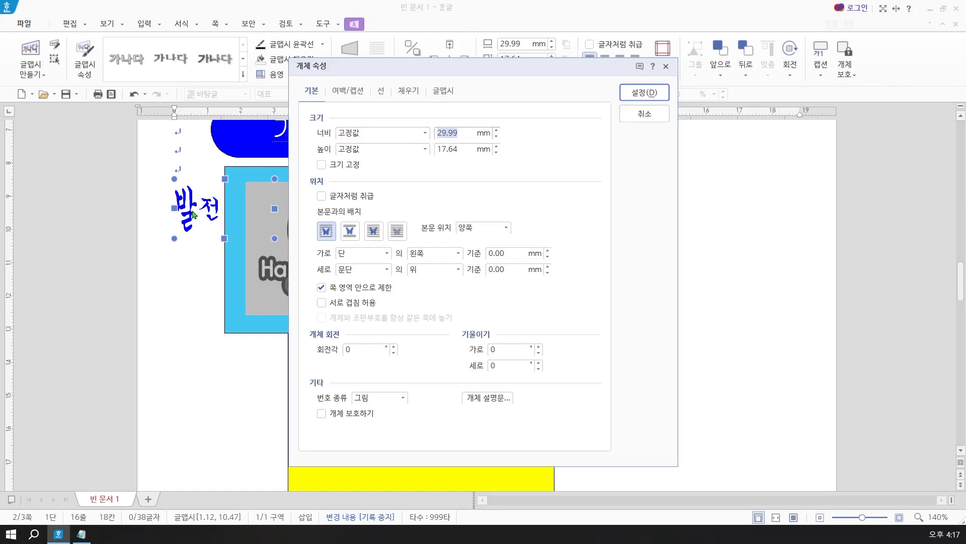
{"action": "type", "text": "50"}
{"action": "key", "text": "Tab"}
{"action": "key", "text": "Tab"}
{"action": "type", "text": "40"}
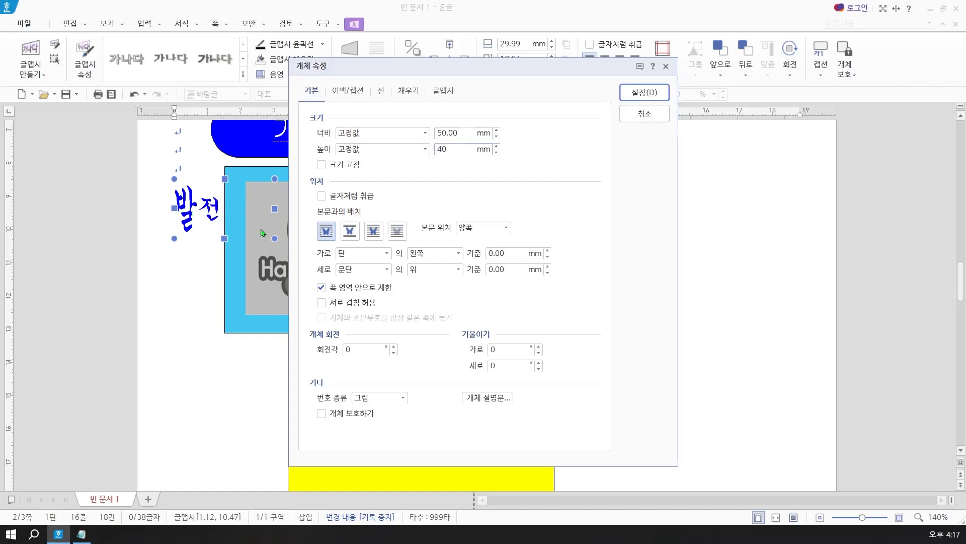
{"action": "left_click", "coordinate": [373, 231]}
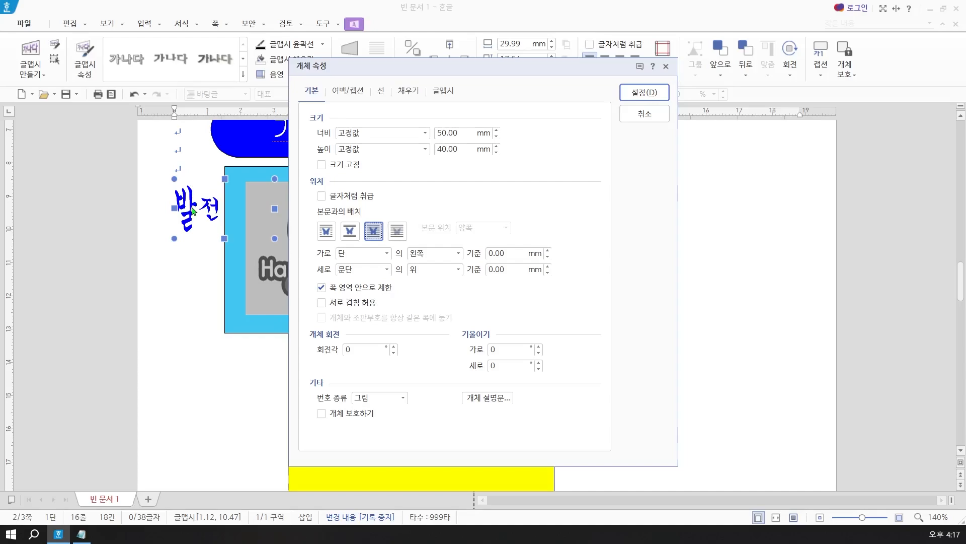
{"action": "left_click", "coordinate": [643, 93]}
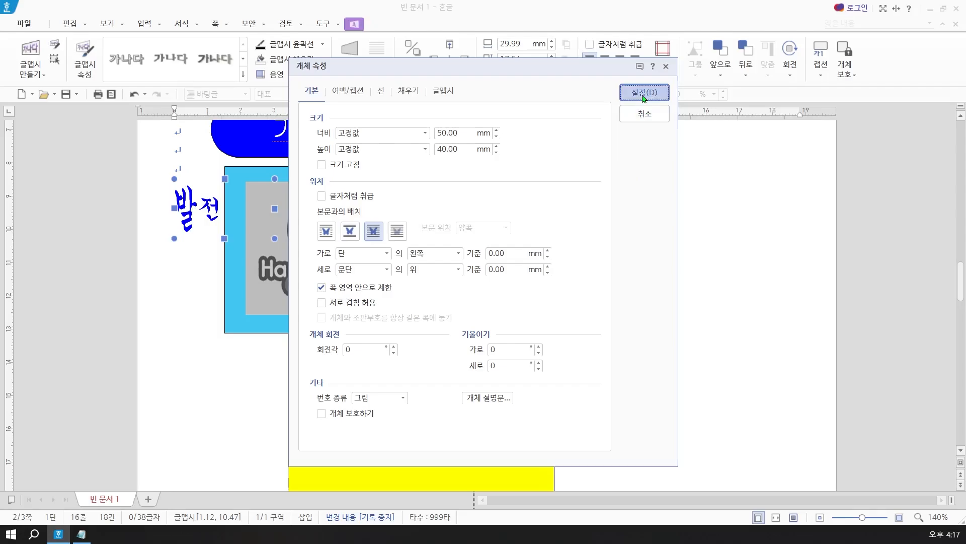
Move the 발전방향 글맵시 onto the sky-blue rectangle, to the right of the logo and level with it
{"action": "left_click_drag", "start_coordinate": [198, 259], "coordinate": [458, 263]}
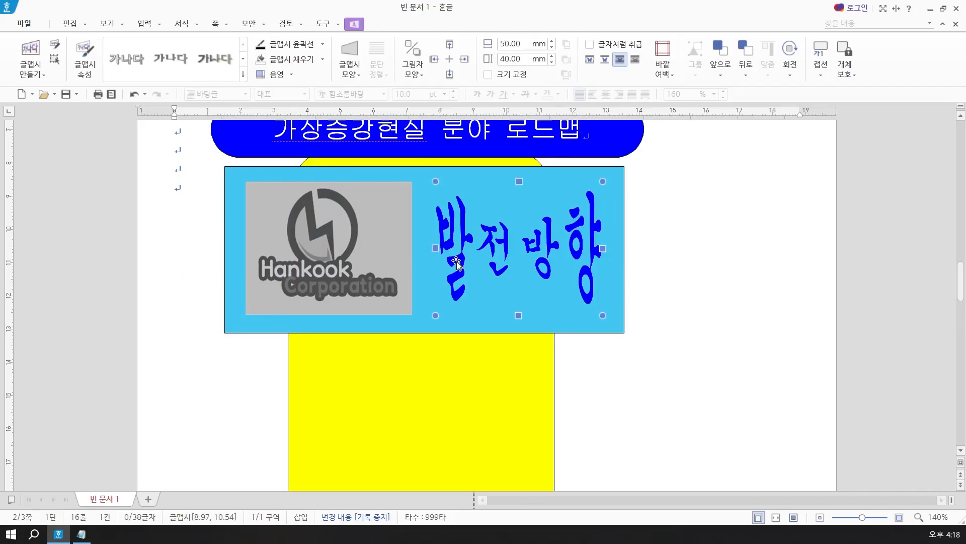
{"action": "key", "text": "Right"}
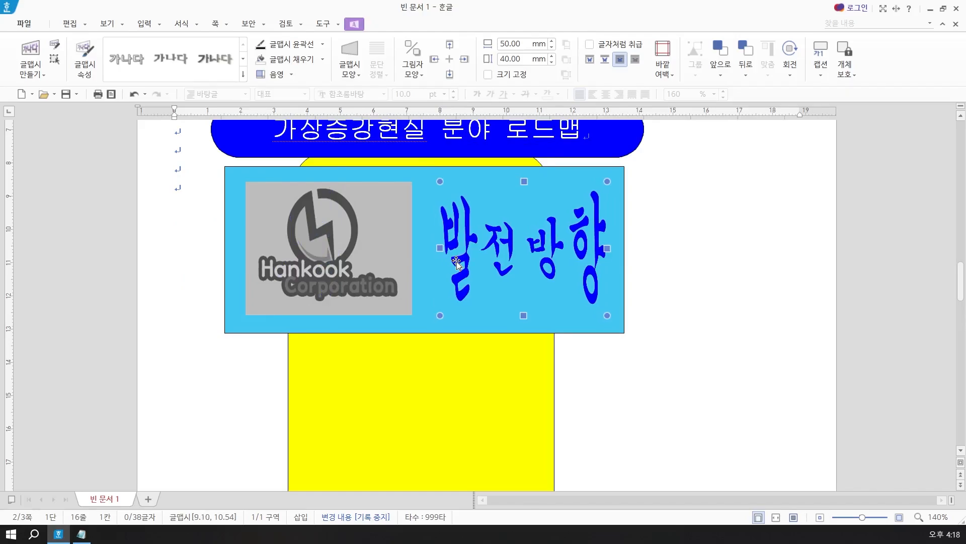
{"action": "key", "text": "Right"}
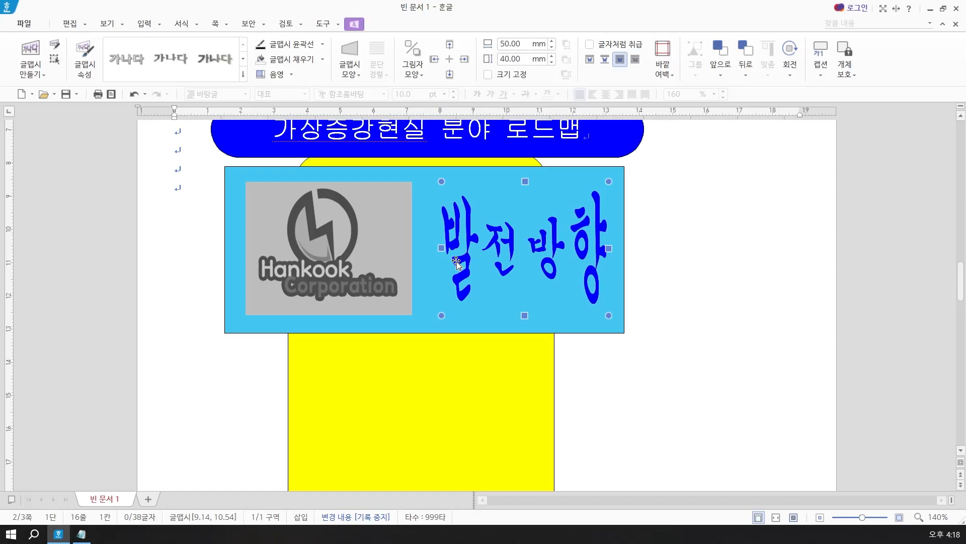
{"action": "key", "text": "Down"}
Add 14 blank lines after the last line beside the sky-blue rectangle, extending the text down along the yellow shape
{"action": "left_click", "coordinate": [201, 337]}
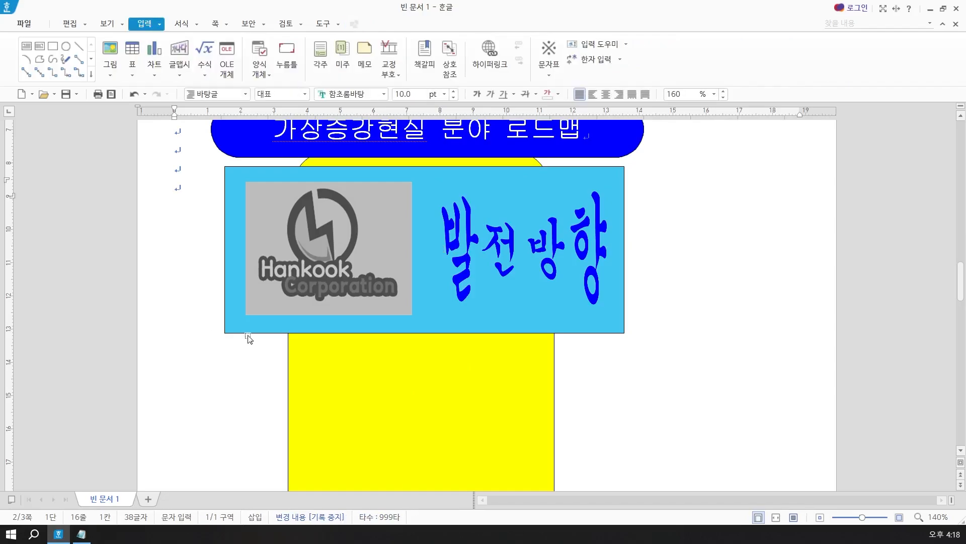
{"action": "key", "text": "Return"}
{"action": "key", "text": "Return"}
{"action": "key", "text": "Return"}
{"action": "key", "text": "Return"}
{"action": "key", "text": "Return"}
{"action": "key", "text": "Return"}
{"action": "key", "text": "Return"}
{"action": "key", "text": "Return"}
{"action": "key", "text": "Return"}
{"action": "key", "text": "Return"}
{"action": "key", "text": "Return"}
{"action": "key", "text": "Return"}
{"action": "key", "text": "Return"}
{"action": "key", "text": "Return"}
Place a 30 by 30 mm rectangle across the left edge of the yellow shape, just below the sky-blue rectangle
{"action": "scroll", "coordinate": [237, 324], "scroll_direction": "down", "scroll_amount": 3}
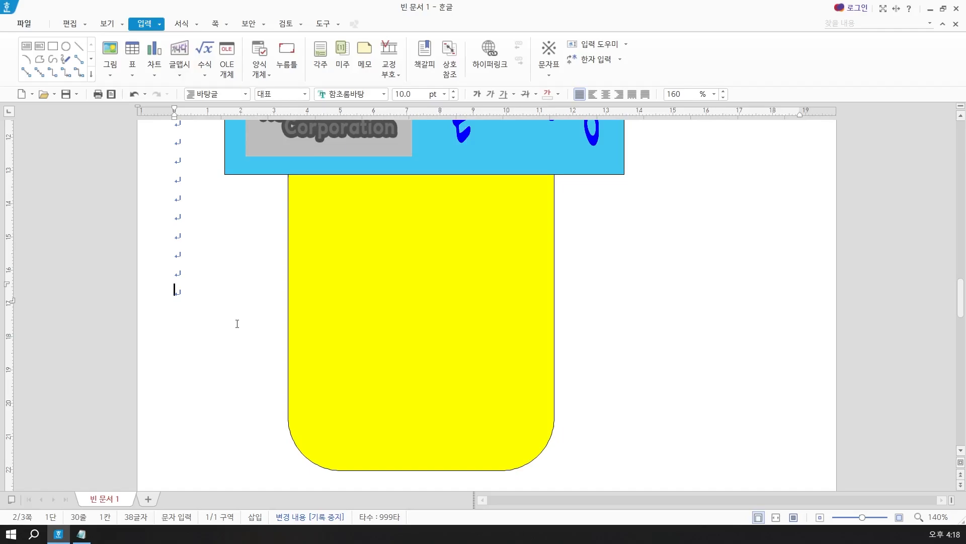
{"action": "key", "text": "Hangul"}
{"action": "left_click", "coordinate": [54, 51]}
{"action": "left_click", "coordinate": [238, 202]}
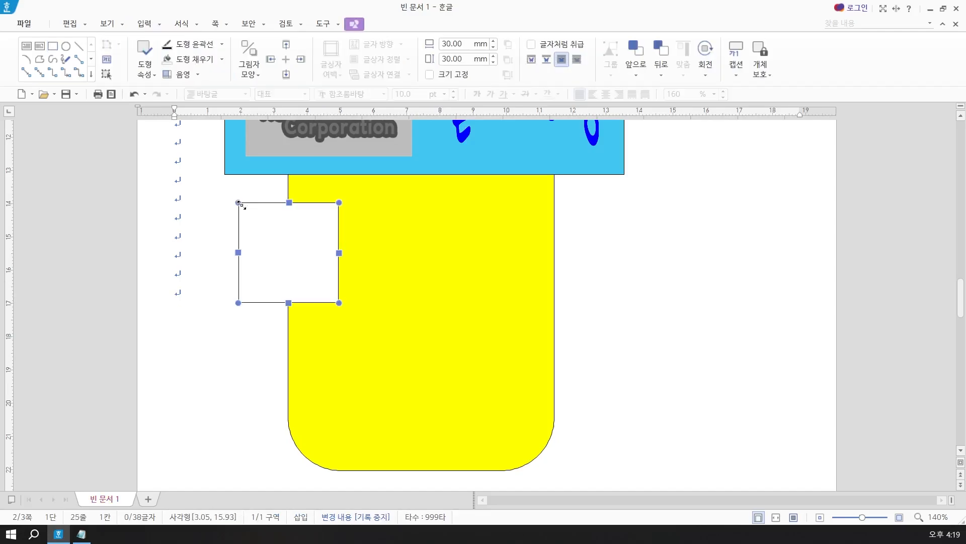
Set the new rectangle to 20 mm wide and 10 mm high with 둥근 모양 (rounded) corners, and apply the settings
{"action": "double_click", "coordinate": [263, 224]}
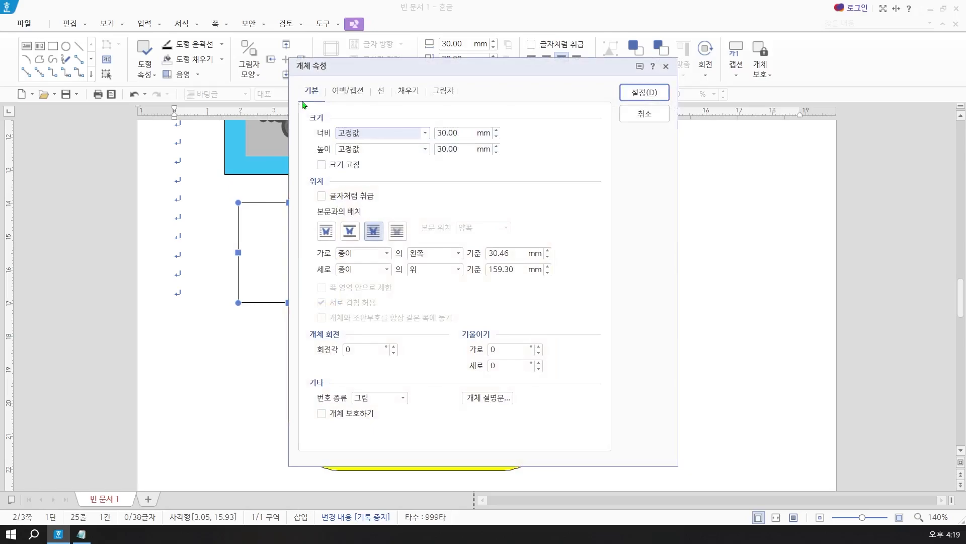
{"action": "key", "text": "Tab"}
{"action": "type", "text": "20"}
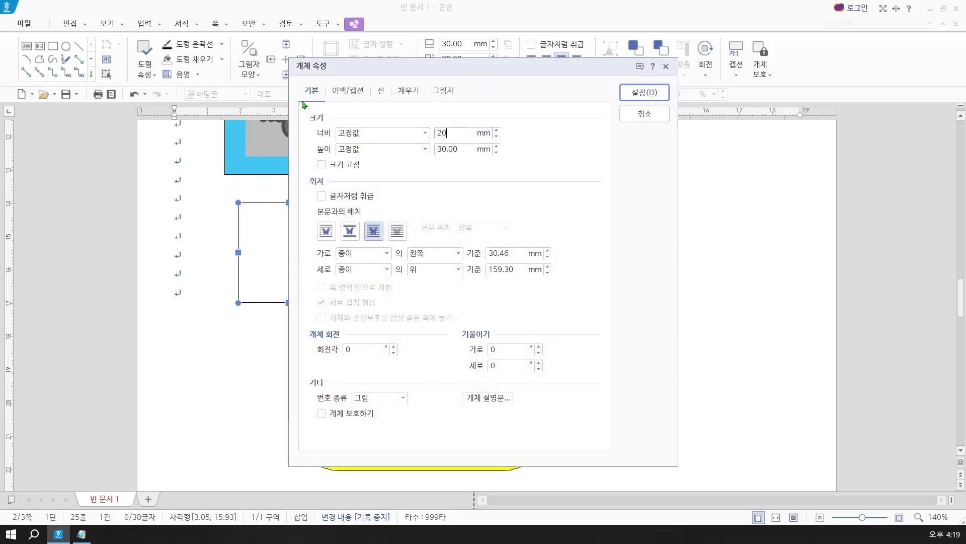
{"action": "key", "text": "Tab"}
{"action": "key", "text": "Tab"}
{"action": "type", "text": "10"}
{"action": "left_click", "coordinate": [382, 92]}
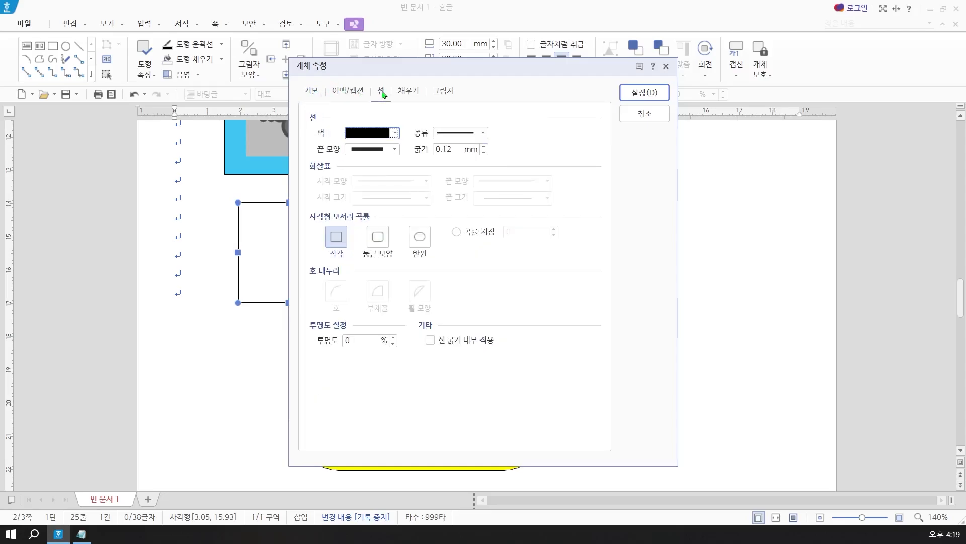
{"action": "left_click", "coordinate": [382, 238]}
{"action": "left_click", "coordinate": [408, 97]}
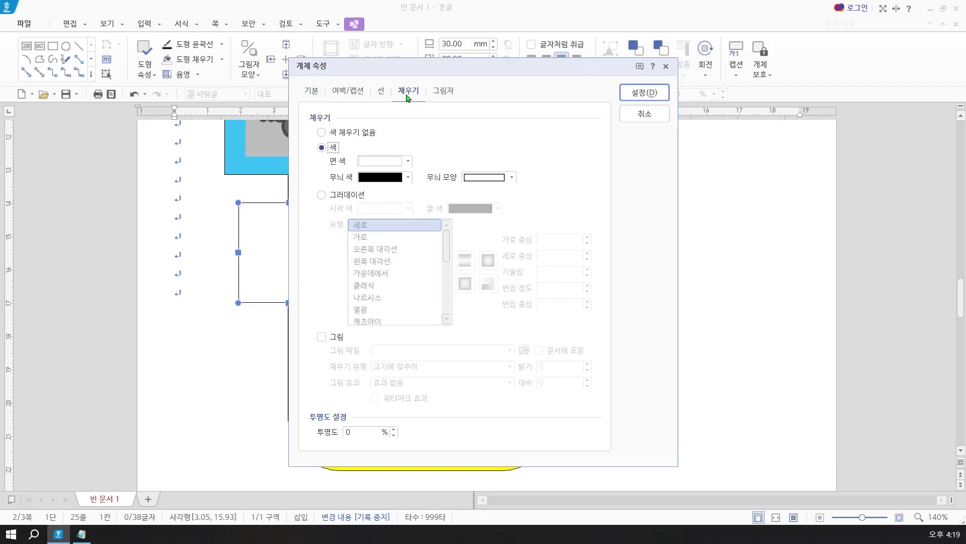
{"action": "left_click", "coordinate": [627, 95]}
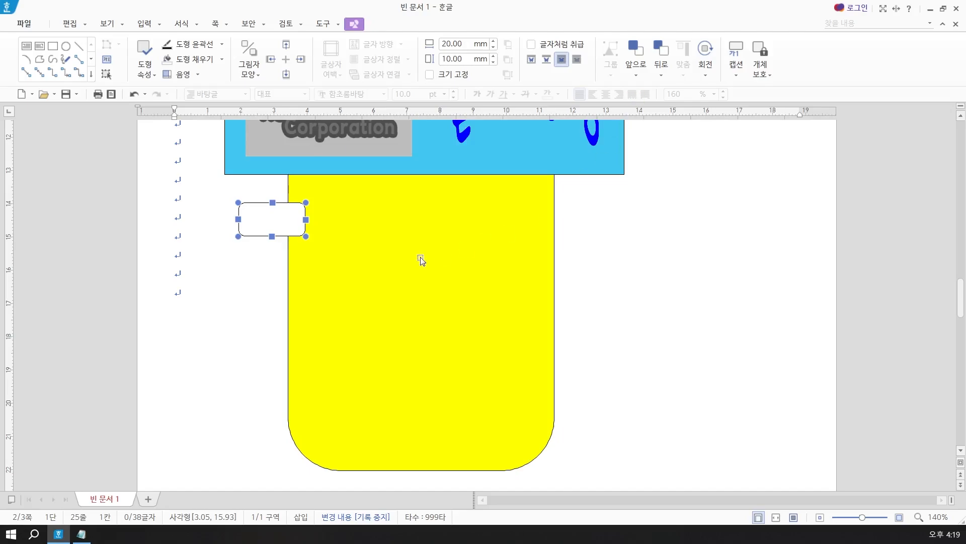
Make the small rounded rectangle hold text and enter the number 1 in it
{"action": "right_click", "coordinate": [284, 216]}
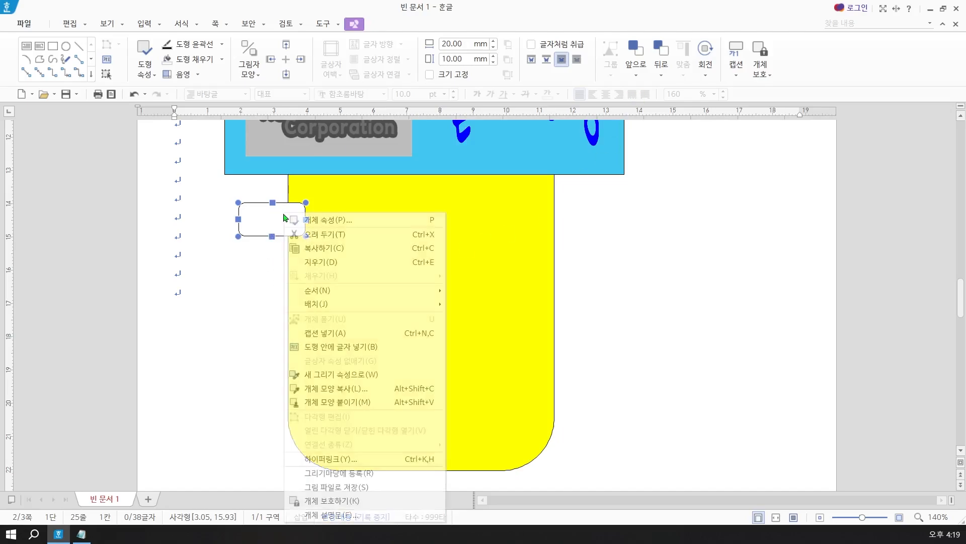
{"action": "left_click", "coordinate": [332, 349]}
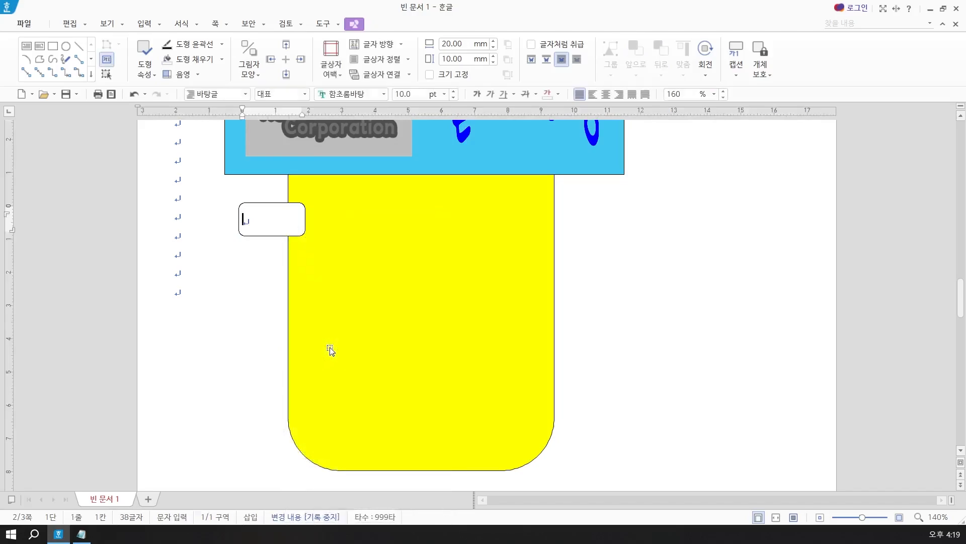
{"action": "type", "text": "1"}
Format the number 1 in the rounded rectangle as 궁서, 20 pt, centre-aligned
{"action": "key", "text": "shift+Left"}
{"action": "left_click", "coordinate": [345, 94]}
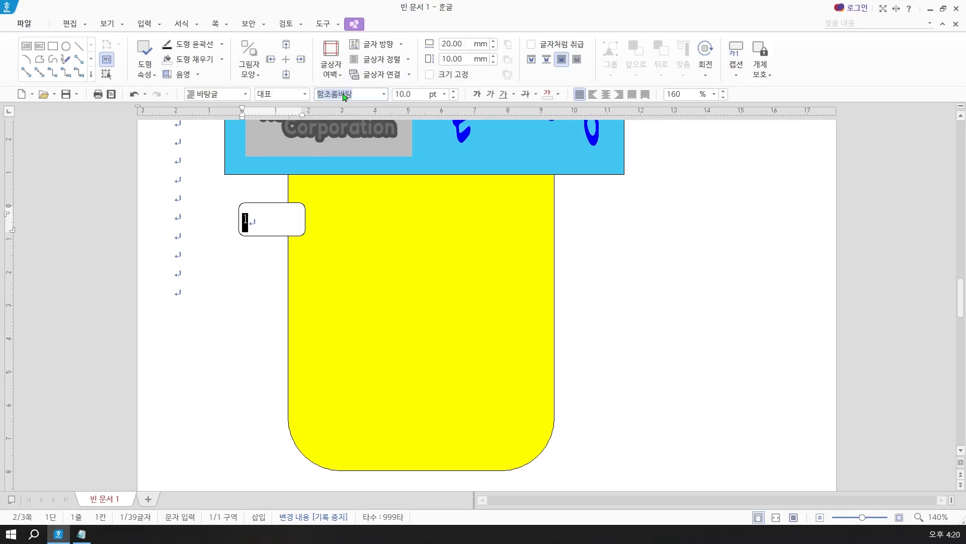
{"action": "type", "text": "궁"}
{"action": "key", "text": "Return"}
{"action": "left_click", "coordinate": [406, 94]}
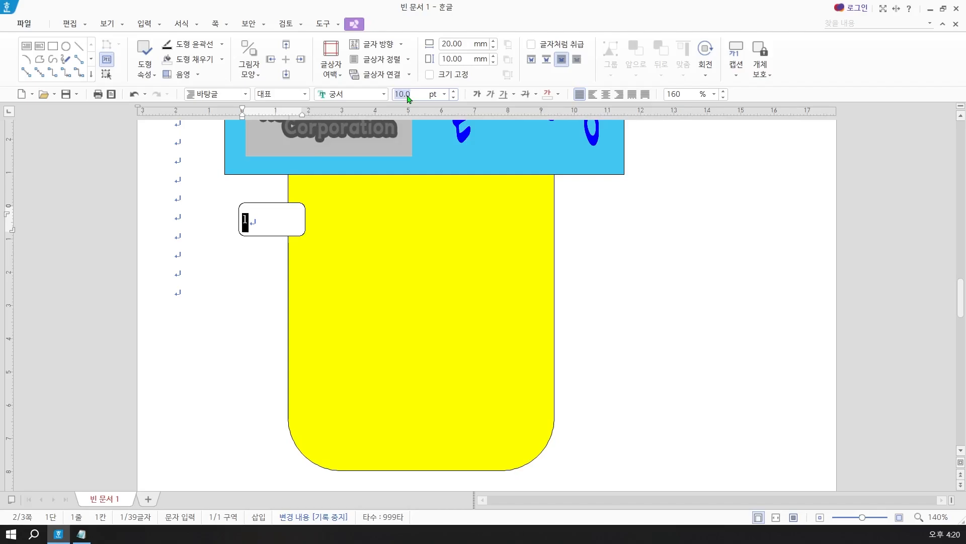
{"action": "type", "text": "20"}
{"action": "key", "text": "Return"}
{"action": "left_click", "coordinate": [606, 95]}
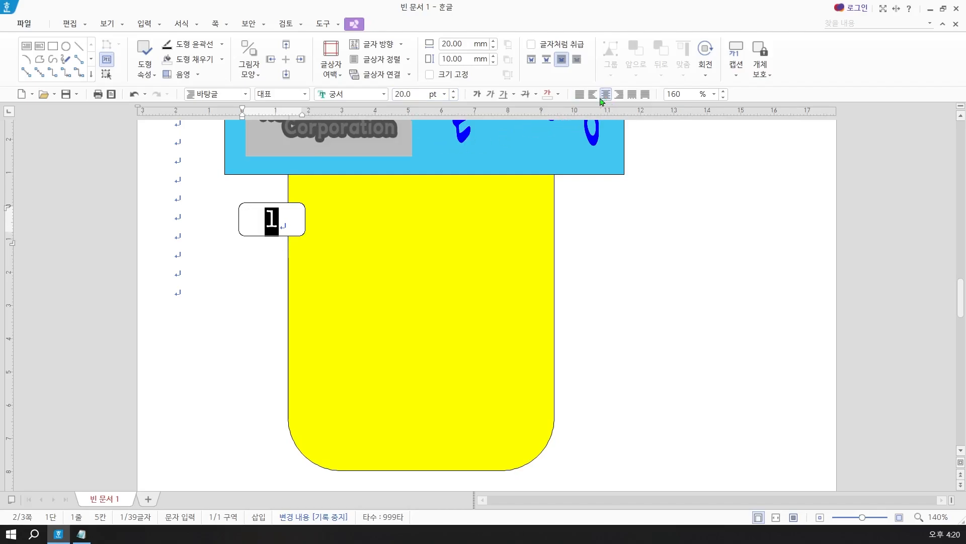
Nudge the rounded box numbered 1 right until its left edge lines up with the logo's left edge
{"action": "left_click", "coordinate": [244, 235]}
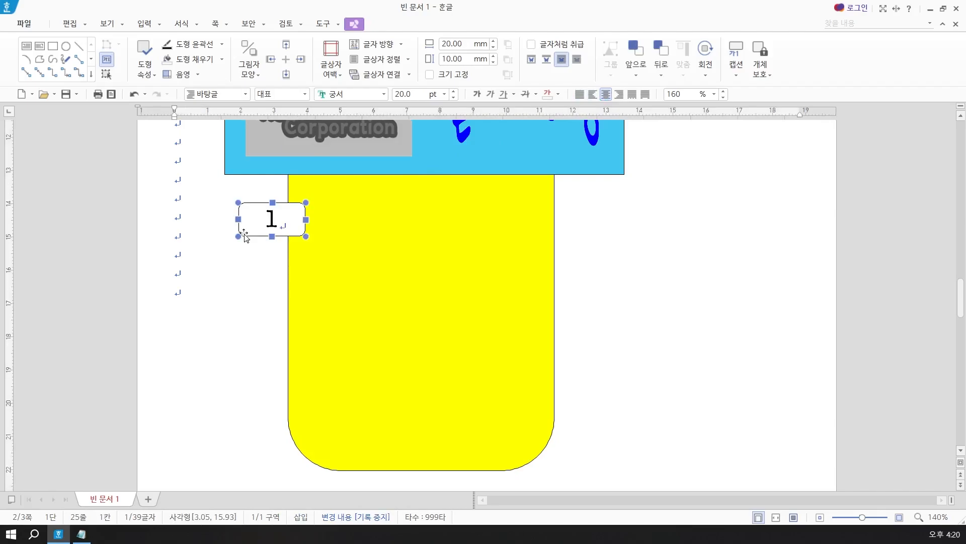
{"action": "key", "text": "Right"}
{"action": "key", "text": "Right"}
{"action": "key", "text": "Right"}
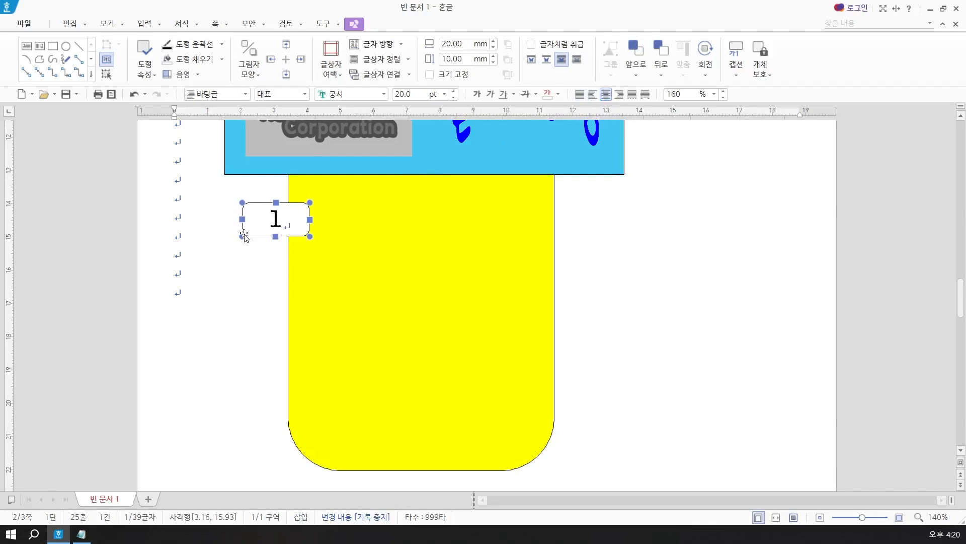
{"action": "key", "text": "Right"}
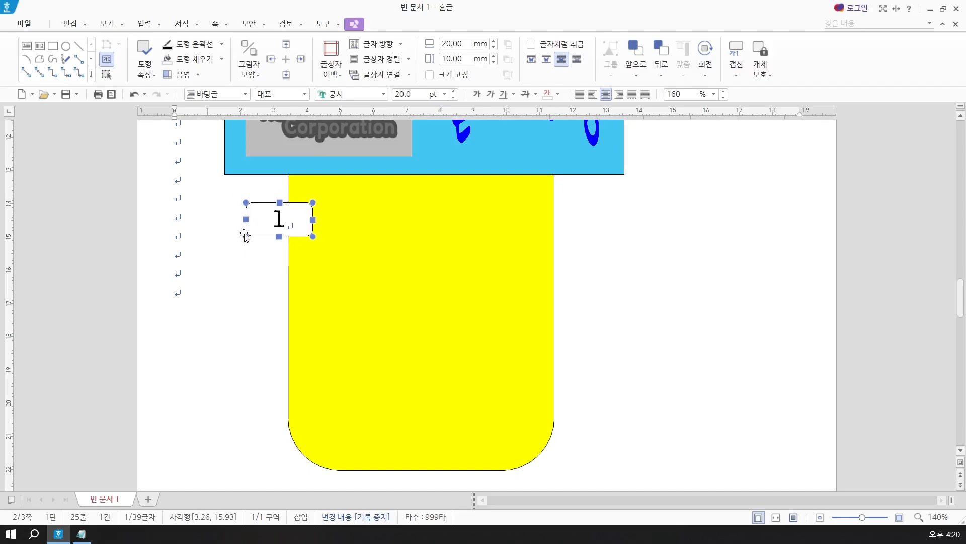
{"action": "key", "text": "Right"}
{"action": "key", "text": "Right"}
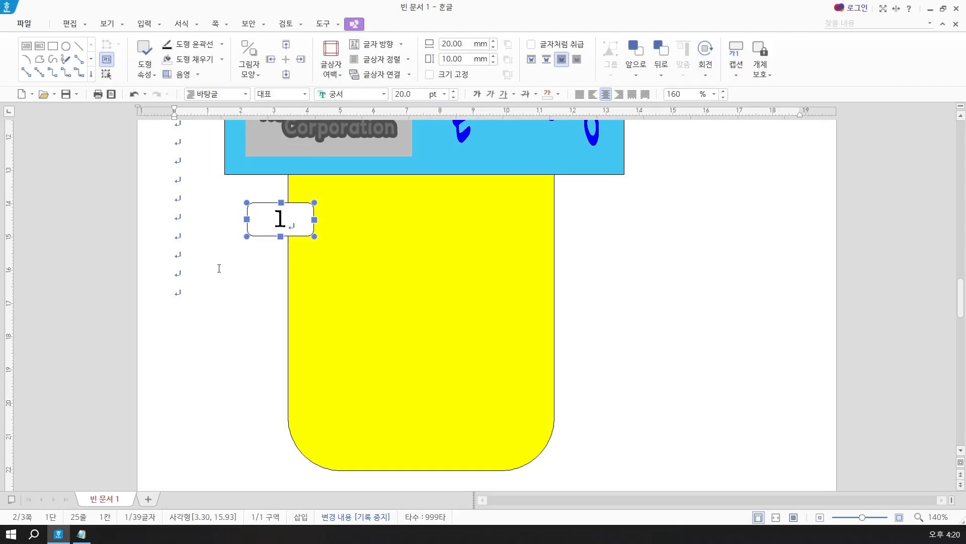
Place another default-size rectangle over the yellow shape's left edge, overlapping the lower part of the box numbered 1
{"action": "left_click", "coordinate": [145, 25]}
{"action": "left_click", "coordinate": [54, 49]}
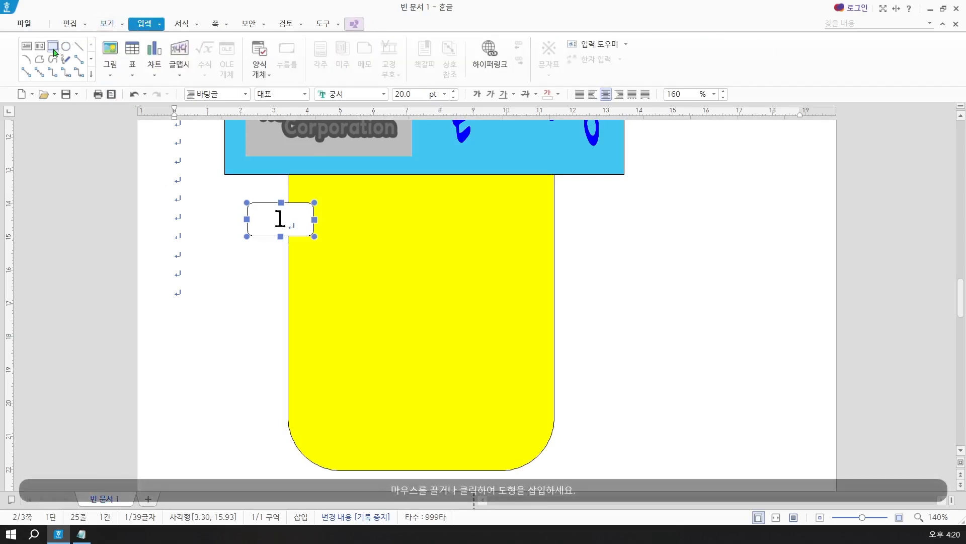
{"action": "left_click", "coordinate": [266, 229]}
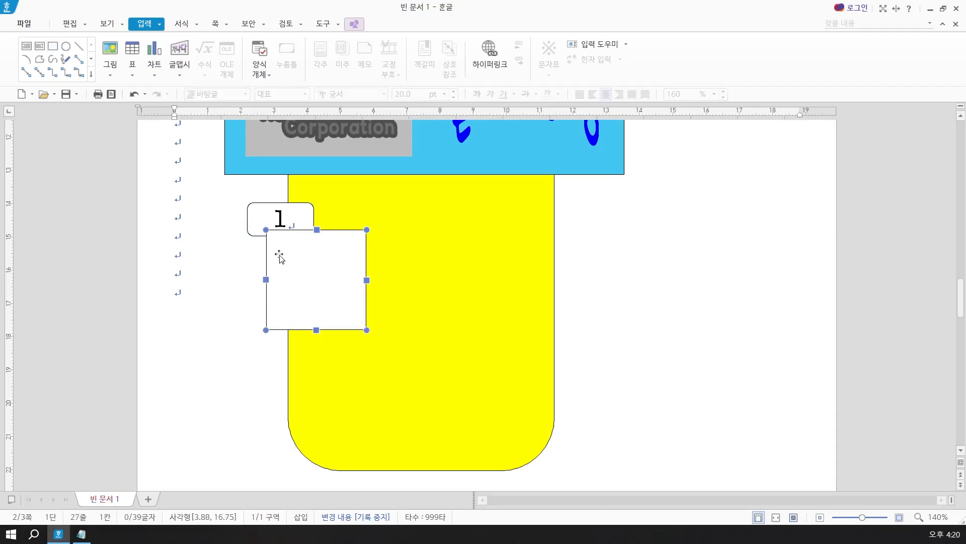
Set the rectangle overlapping the box numbered 1 to 8 mm wide and 12 mm high
{"action": "double_click", "coordinate": [280, 257]}
{"action": "left_click", "coordinate": [310, 91]}
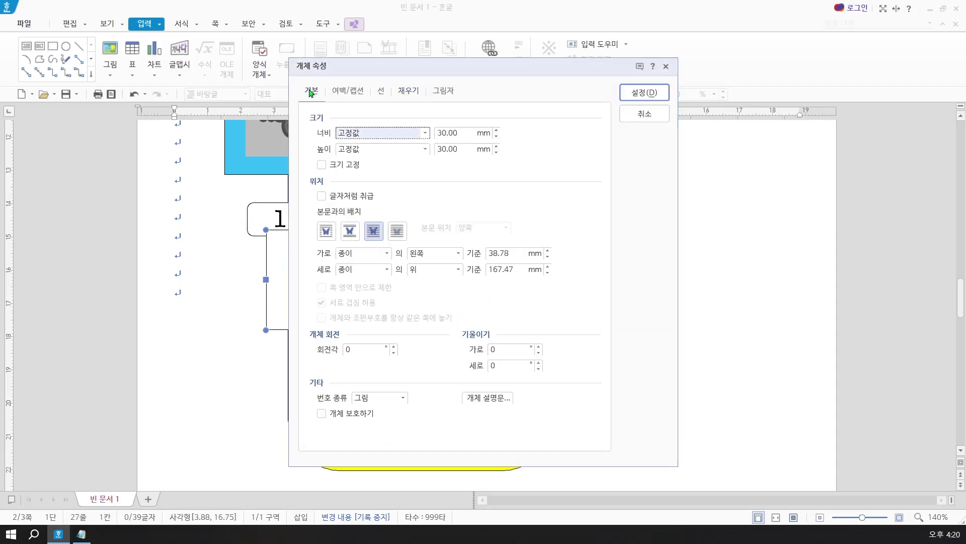
{"action": "key", "text": "Tab"}
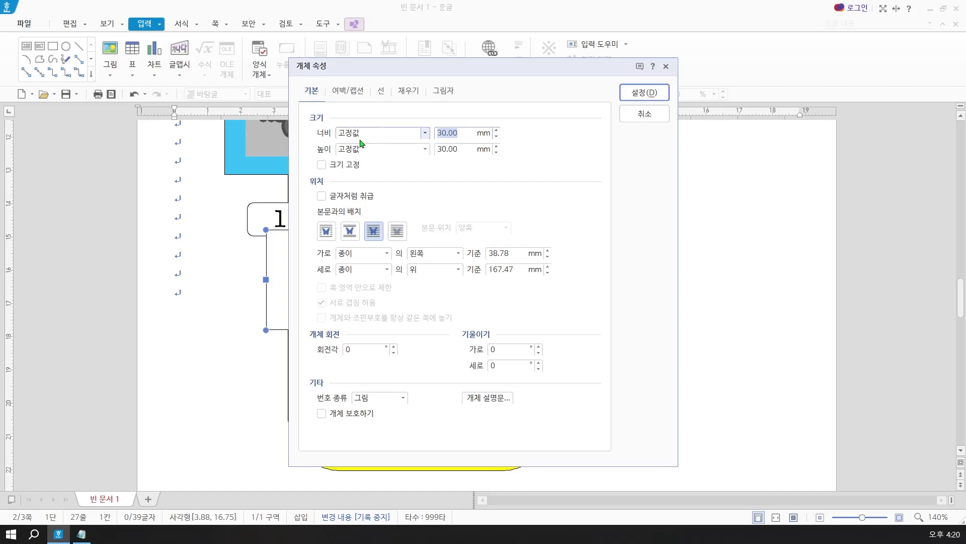
{"action": "type", "text": "8"}
{"action": "key", "text": "Tab"}
{"action": "key", "text": "Tab"}
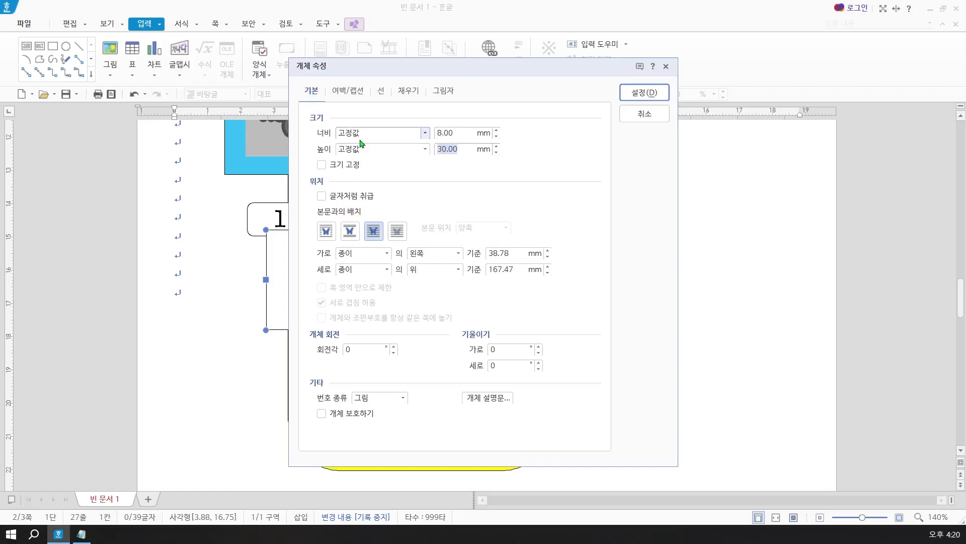
{"action": "type", "text": "12"}
Give the 8 × 12 mm rectangle rounded corners (둥근 모양) and a solid dark blue fill
{"action": "left_click", "coordinate": [381, 91]}
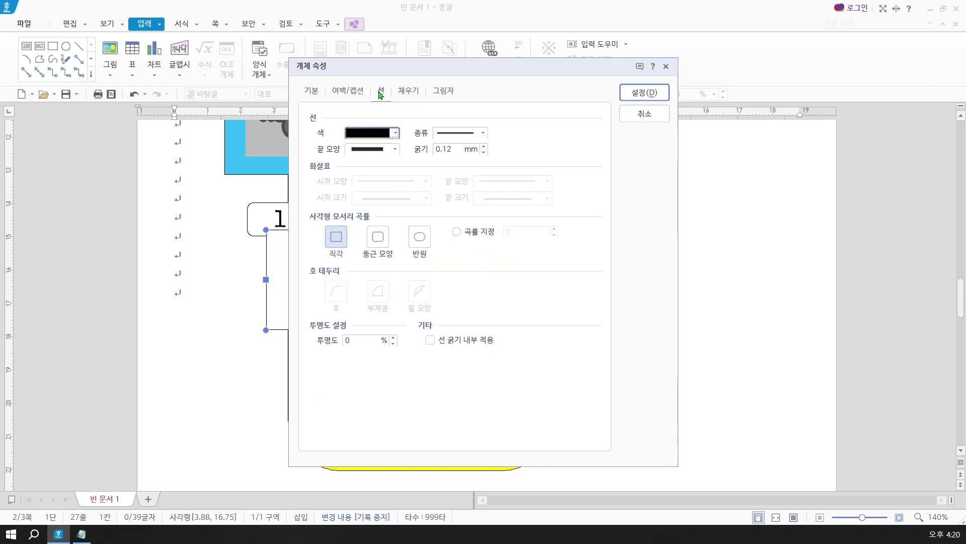
{"action": "left_click", "coordinate": [378, 241]}
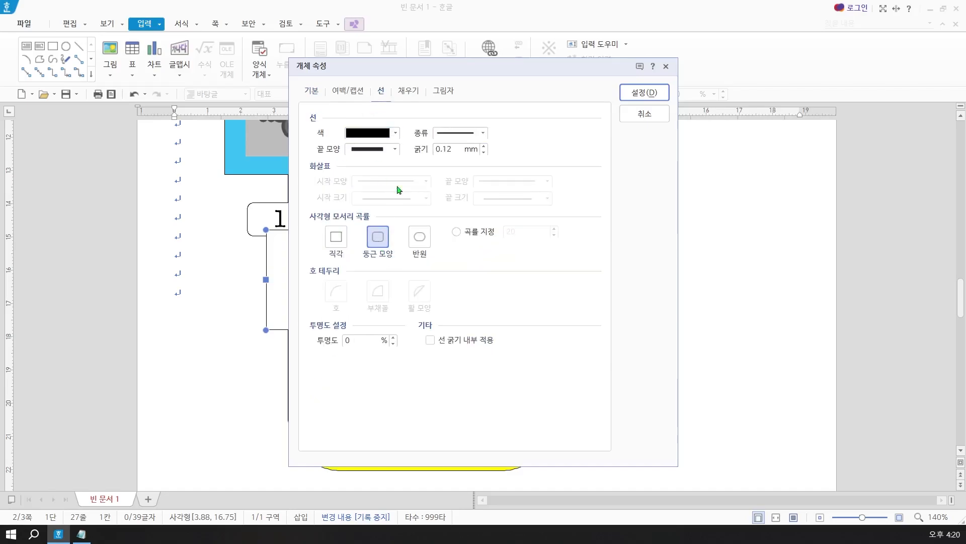
{"action": "left_click", "coordinate": [408, 92]}
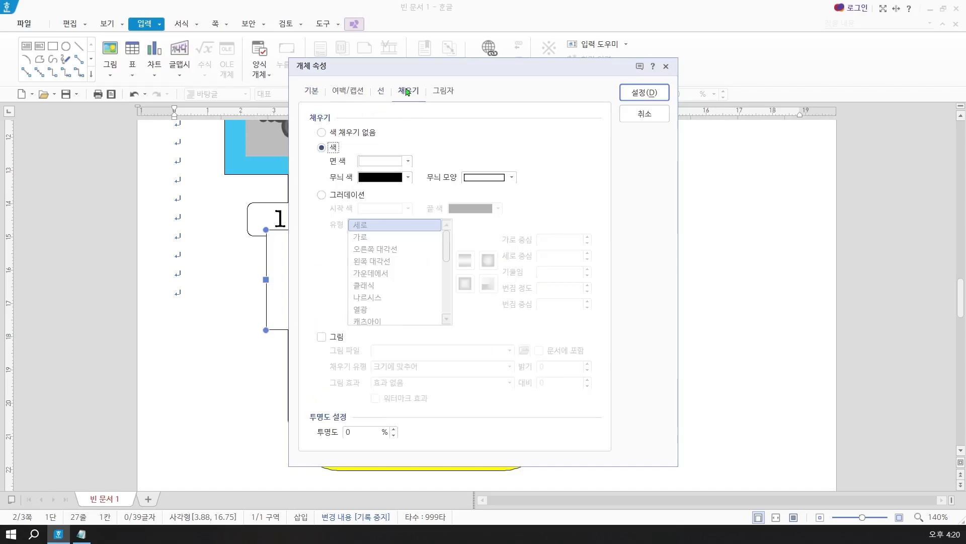
{"action": "left_click", "coordinate": [376, 162]}
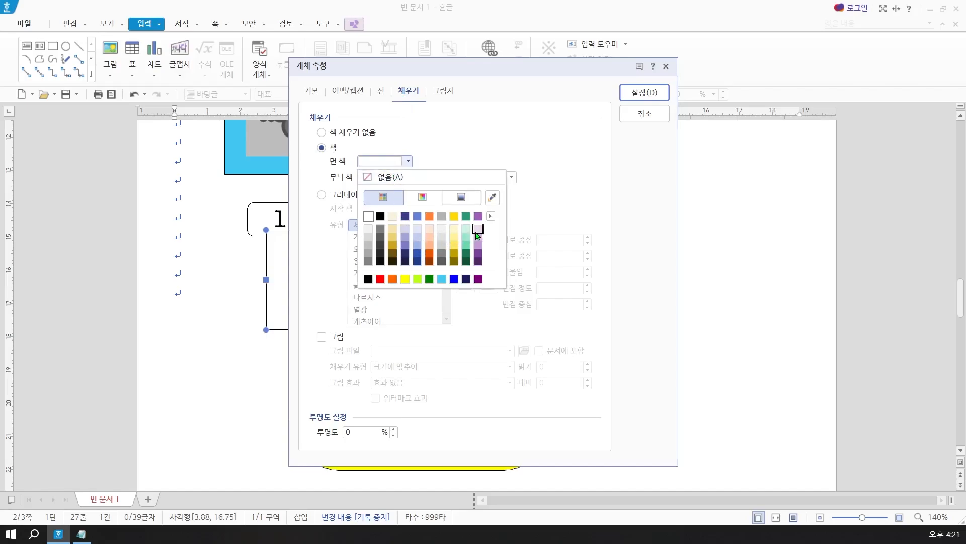
{"action": "left_click", "coordinate": [416, 255]}
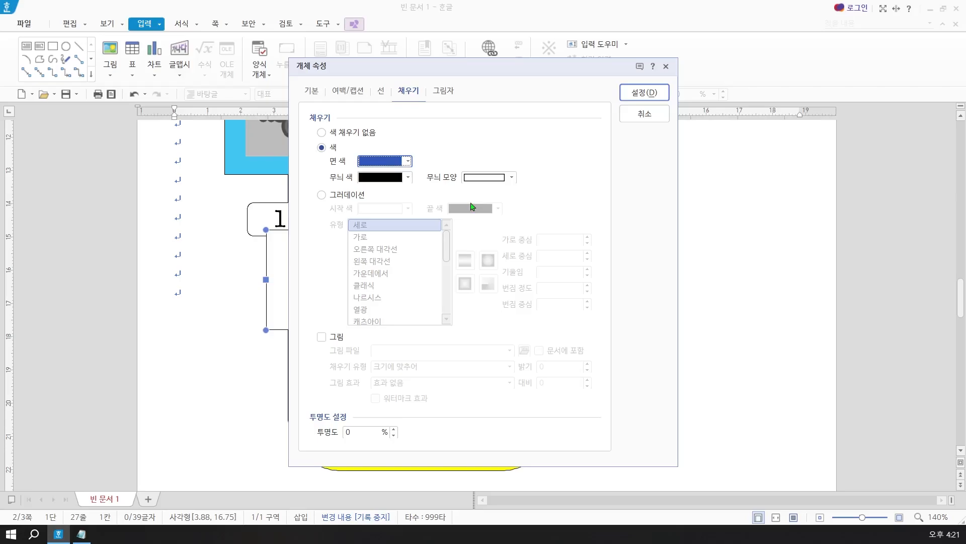
{"action": "left_click", "coordinate": [629, 95]}
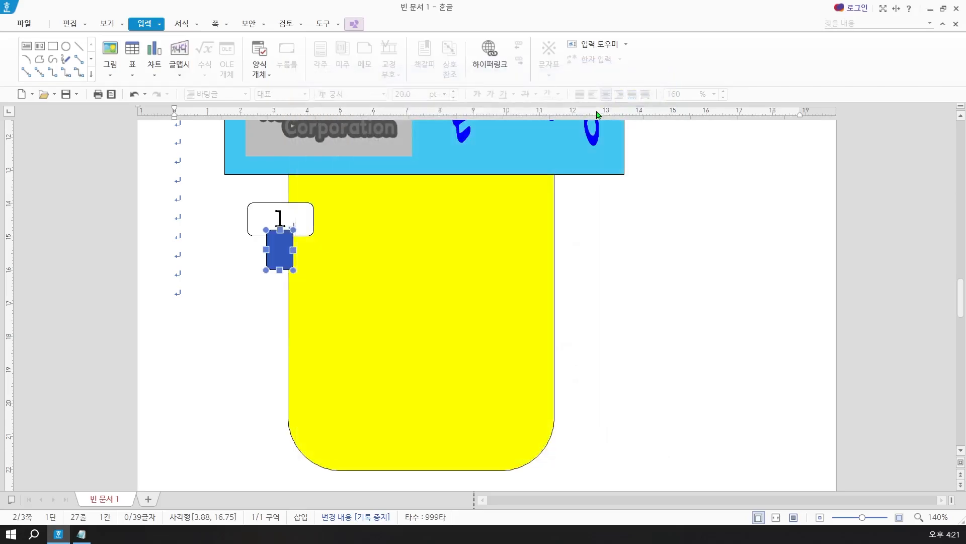
Nudge the blue rounded rectangle slightly right to centre it beneath the box numbered 1
{"action": "key", "text": "Right"}
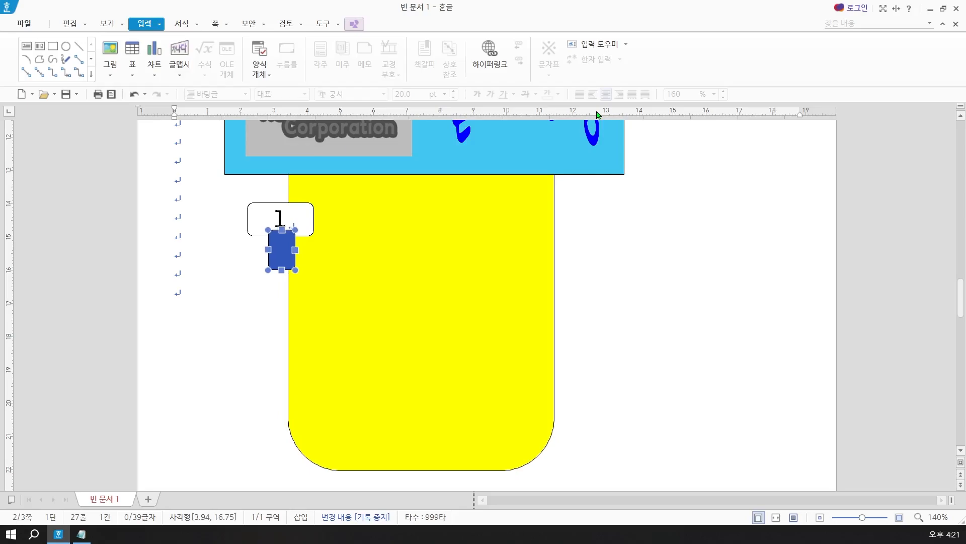
{"action": "key", "text": "Right"}
{"action": "key", "text": "Right"}
Draw a wide text box beside the box numbered 1, across the yellow shape, containing "시청각 중심, 콘텐츠 단방향"
{"action": "left_click", "coordinate": [27, 47]}
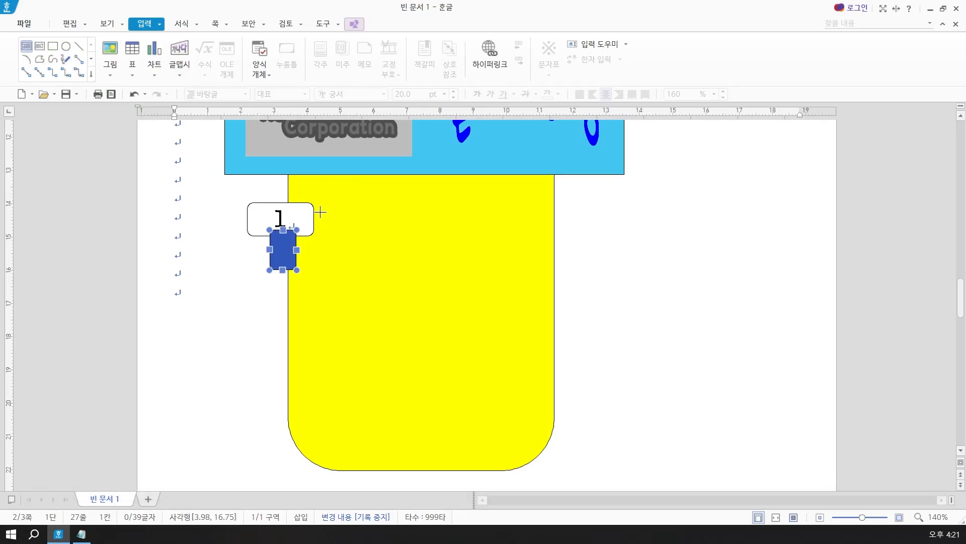
{"action": "left_click_drag", "start_coordinate": [320, 211], "coordinate": [640, 253]}
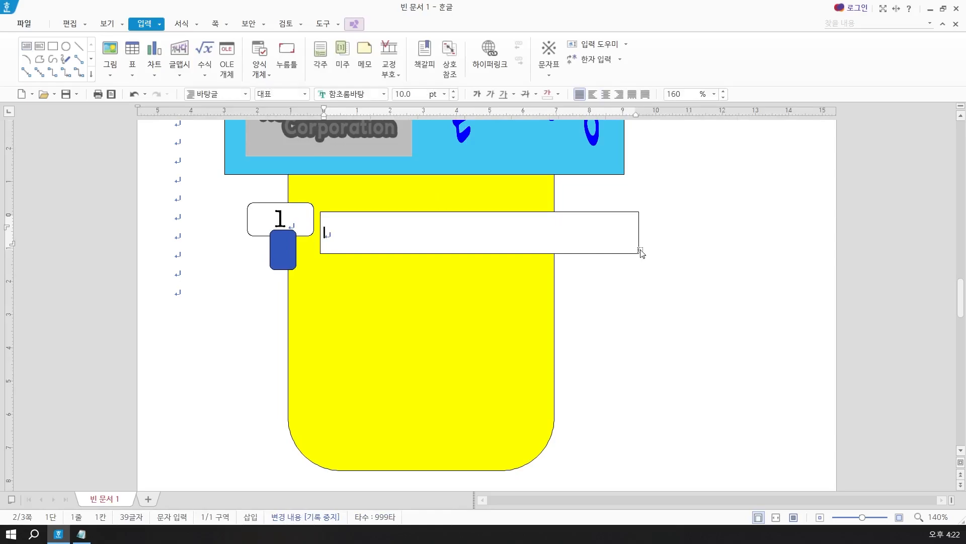
{"action": "type", "text": "시청각 중심"}
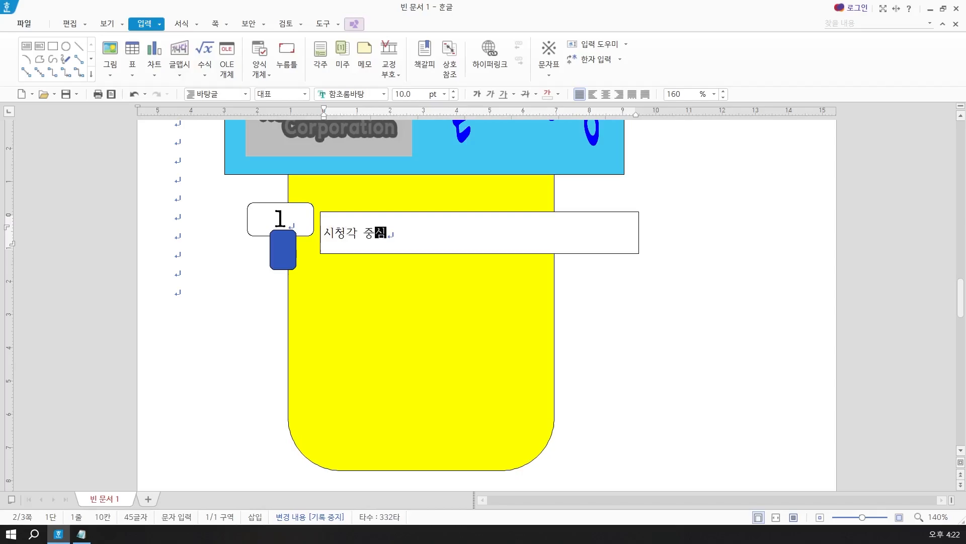
{"action": "type", "text": ", 콘"}
{"action": "type", "text": "ㅊ"}
{"action": "type", "text": "텐츠 다"}
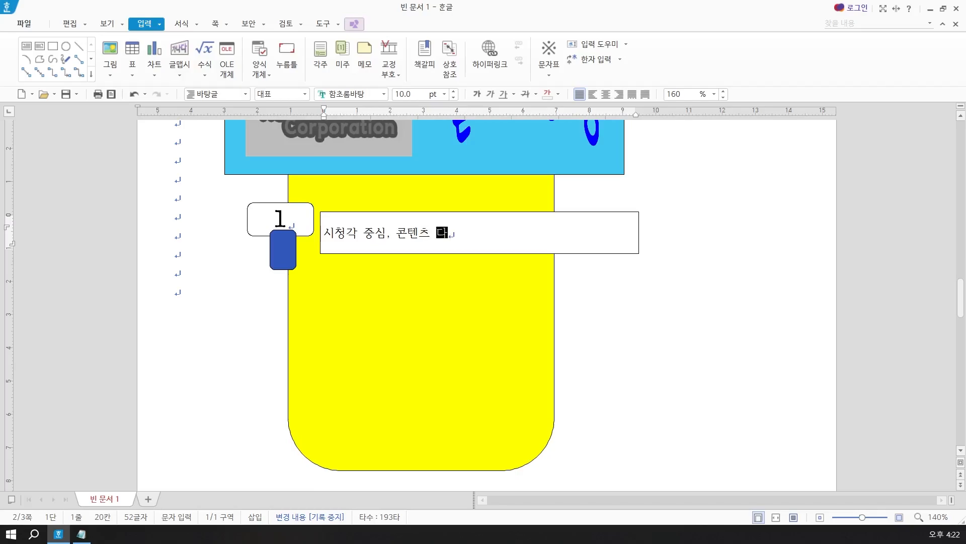
{"action": "type", "text": "ㄴ방향"}
Give the text box beside number 1 a dashed outline and no fill colour (색 채우기 없음)
{"action": "left_click", "coordinate": [474, 234]}
{"action": "right_click", "coordinate": [473, 234]}
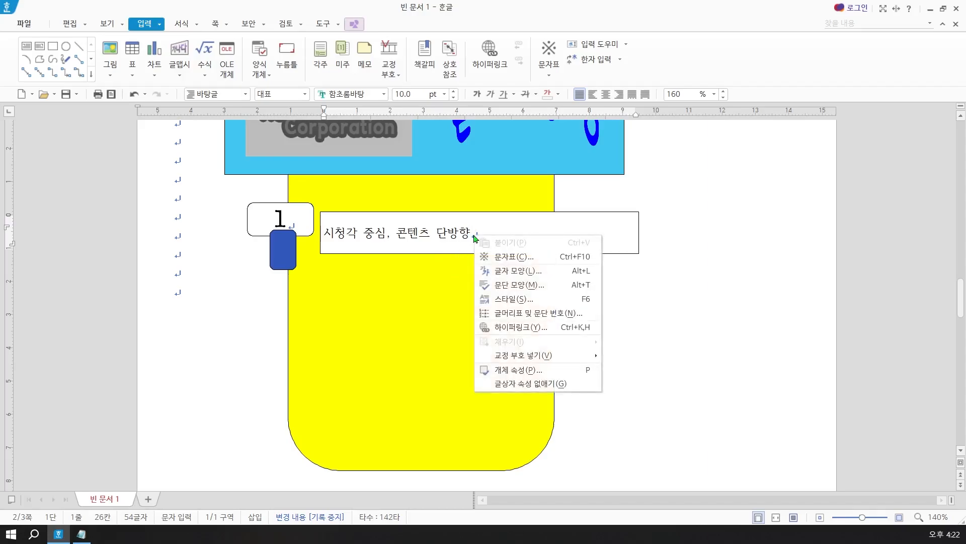
{"action": "left_click", "coordinate": [505, 370]}
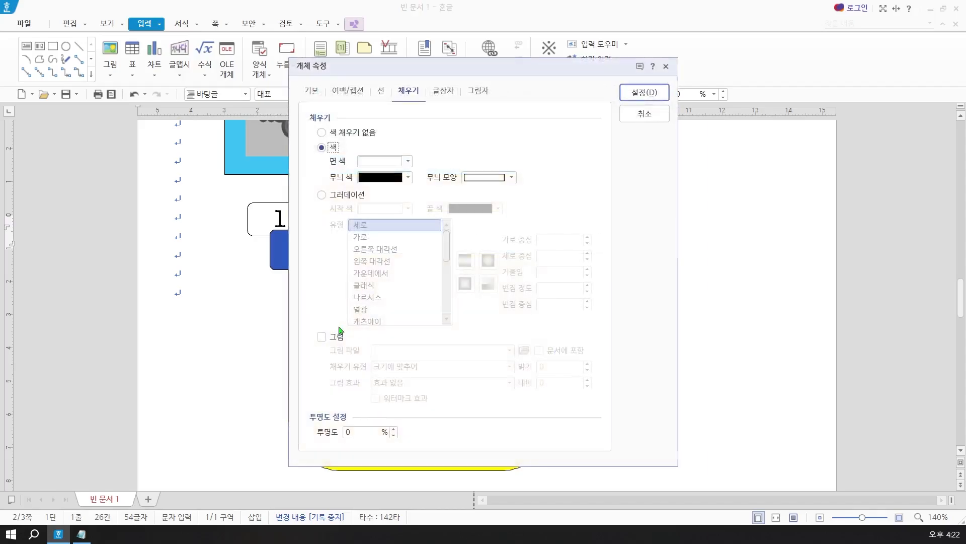
{"action": "left_click", "coordinate": [380, 95]}
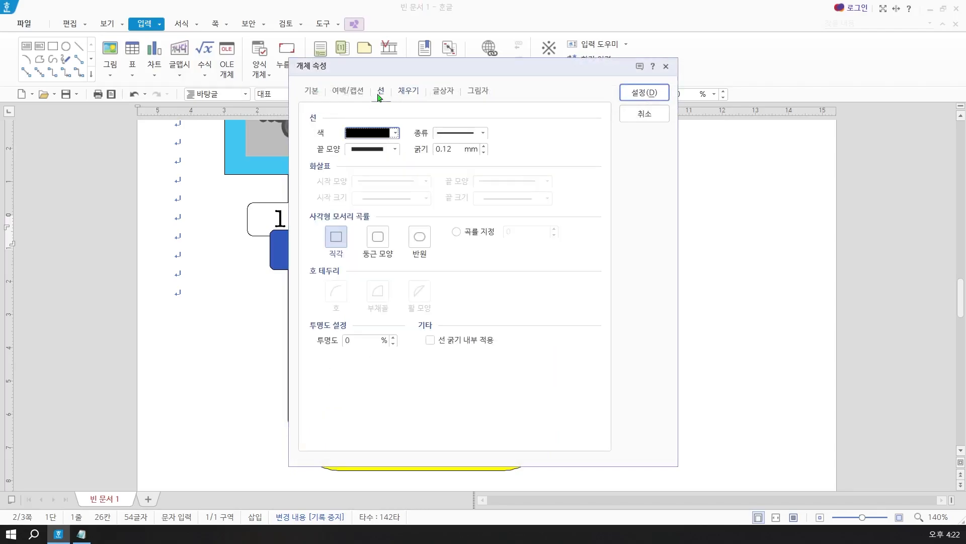
{"action": "left_click", "coordinate": [456, 133]}
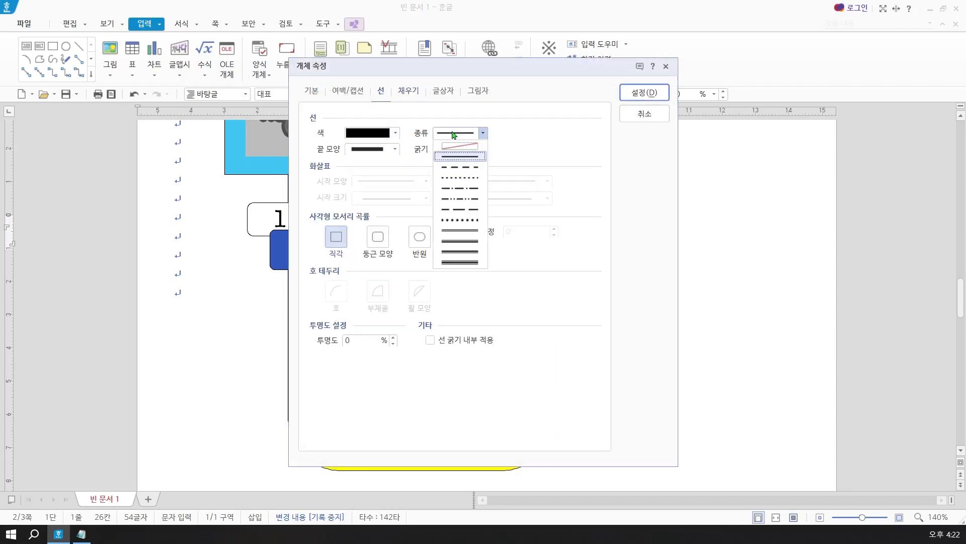
{"action": "left_click", "coordinate": [459, 169]}
{"action": "left_click", "coordinate": [409, 92]}
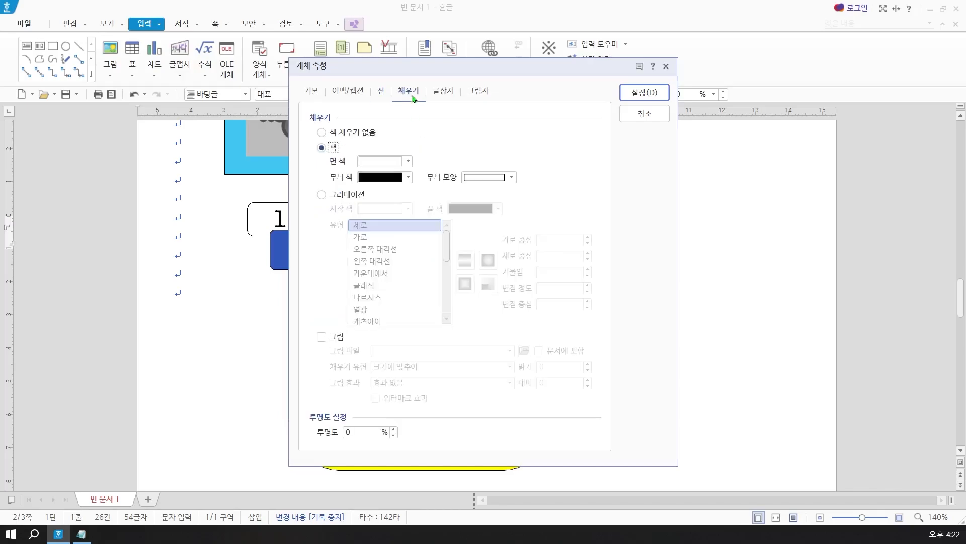
{"action": "left_click", "coordinate": [353, 133]}
{"action": "left_click", "coordinate": [644, 93]}
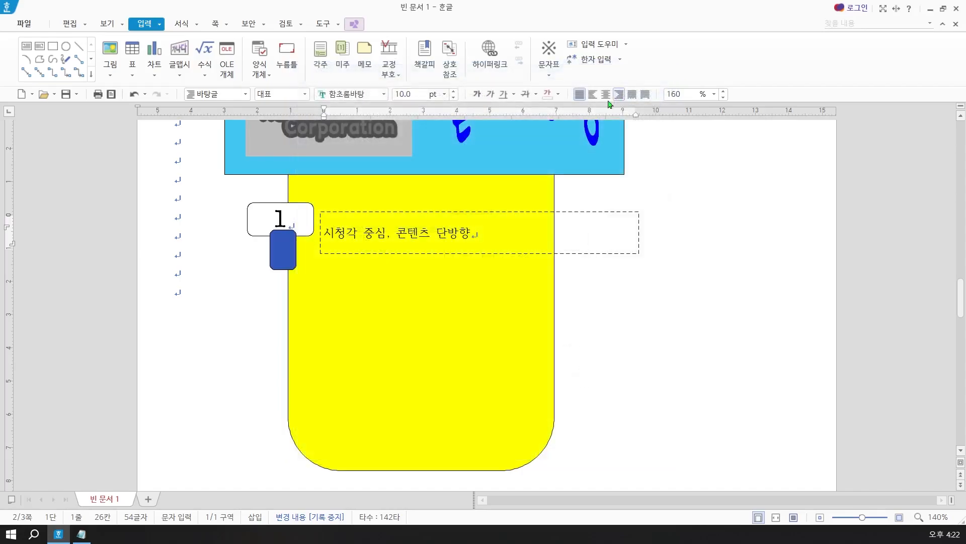
Set the font of "시청각 중심, 콘텐츠 단방향" to 돋움, keeping the text intact
{"action": "left_click_drag", "start_coordinate": [472, 234], "coordinate": [313, 237]}
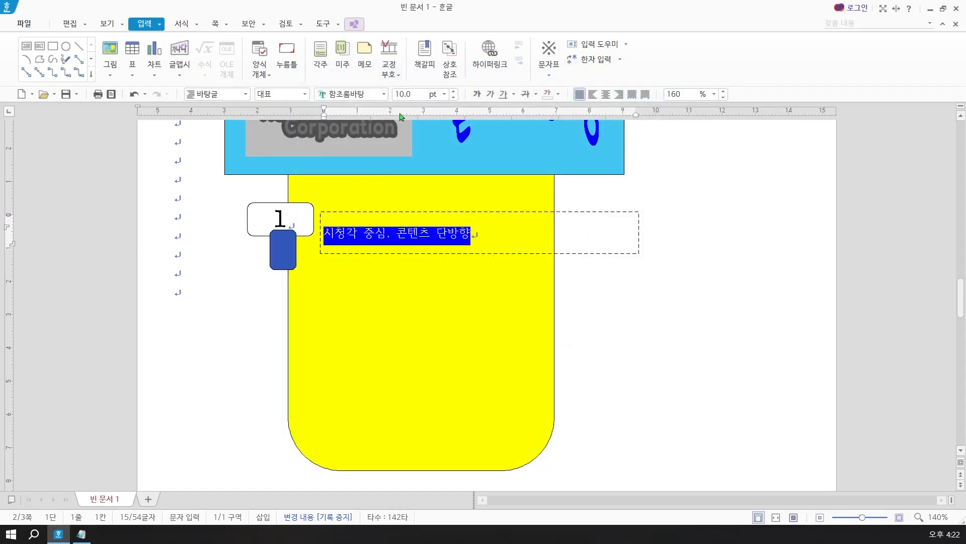
{"action": "left_click", "coordinate": [344, 95]}
{"action": "type", "text": "돋움"}
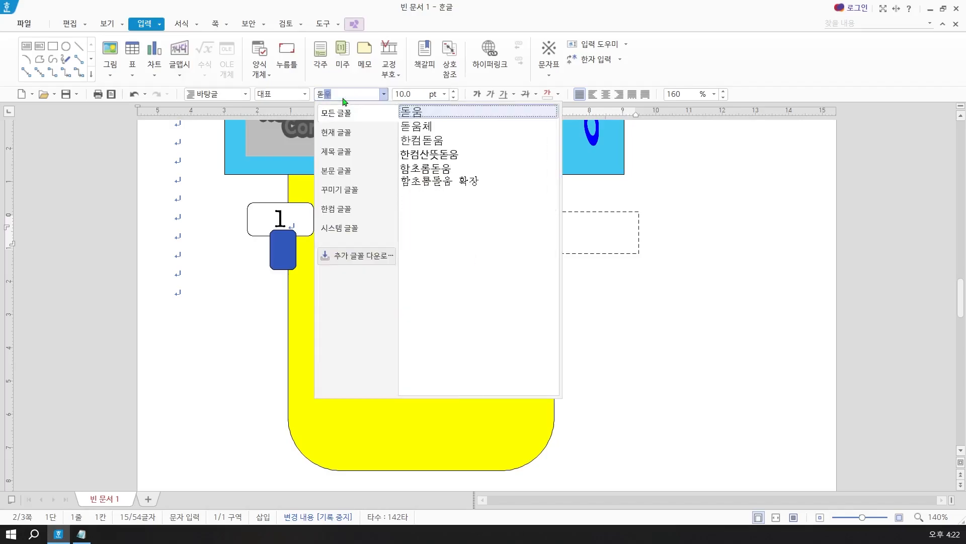
{"action": "key", "text": "Return"}
{"action": "type", "text": "₩"}
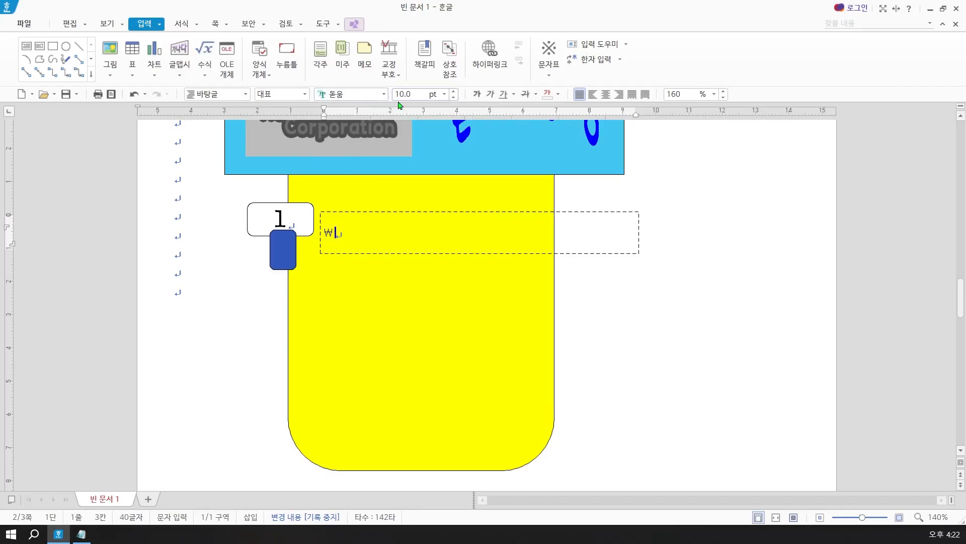
{"action": "key", "text": "ctrl+z"}
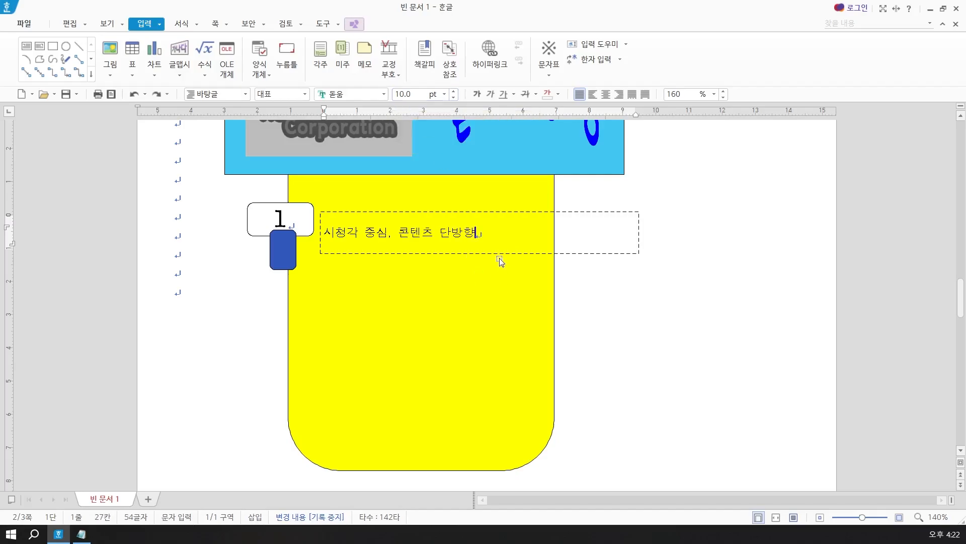
Set the dashed box's text to 18 pt and centre-align it
{"action": "left_click_drag", "start_coordinate": [478, 234], "coordinate": [293, 235]}
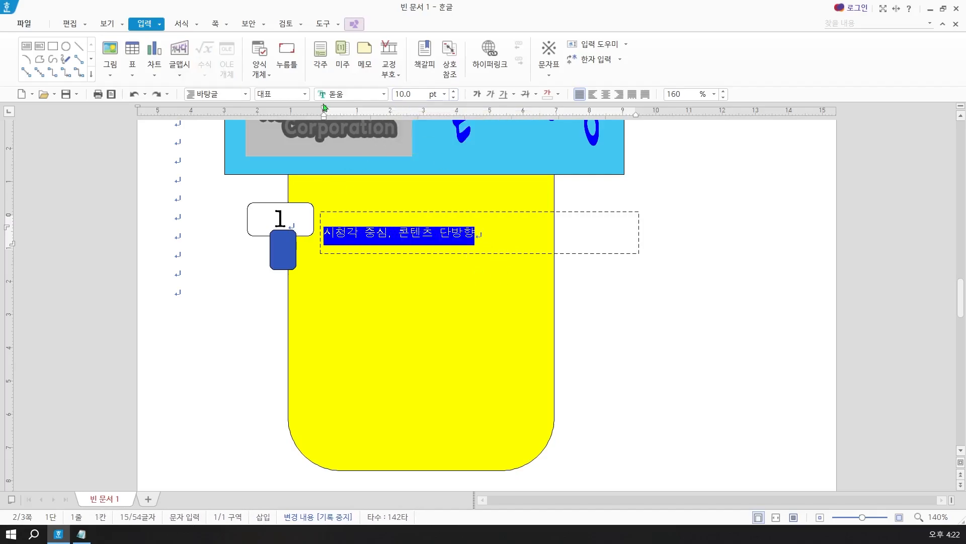
{"action": "left_click", "coordinate": [404, 96]}
{"action": "type", "text": "18"}
{"action": "key", "text": "Return"}
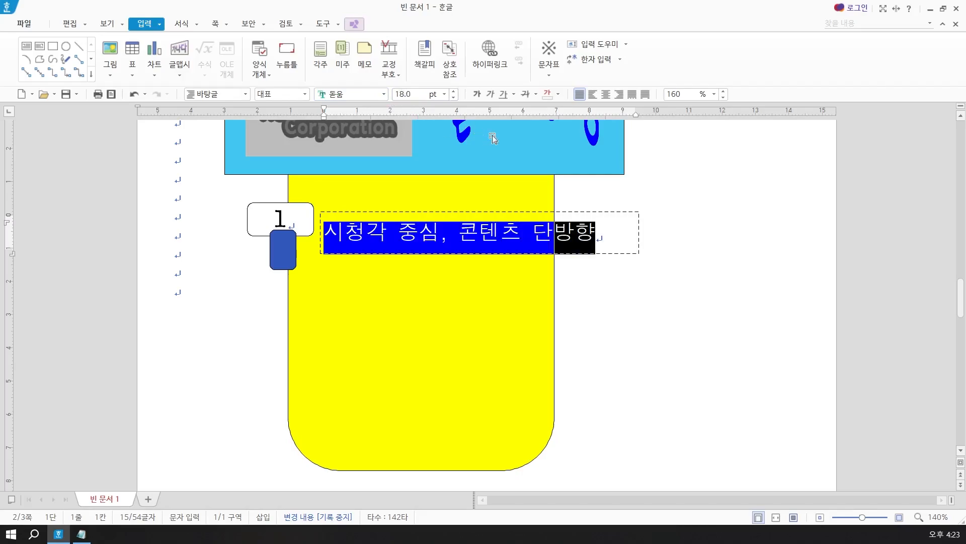
{"action": "left_click", "coordinate": [604, 100]}
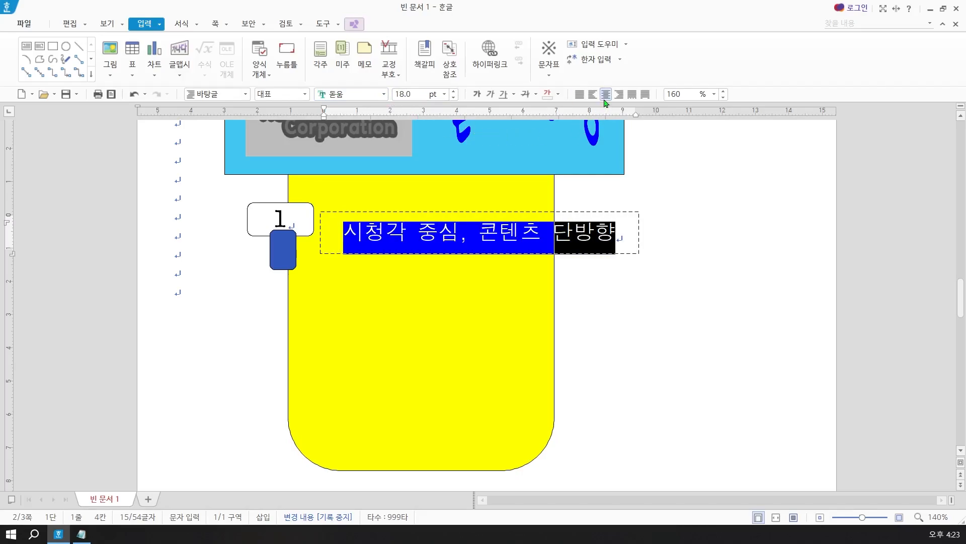
{"action": "left_click", "coordinate": [463, 236]}
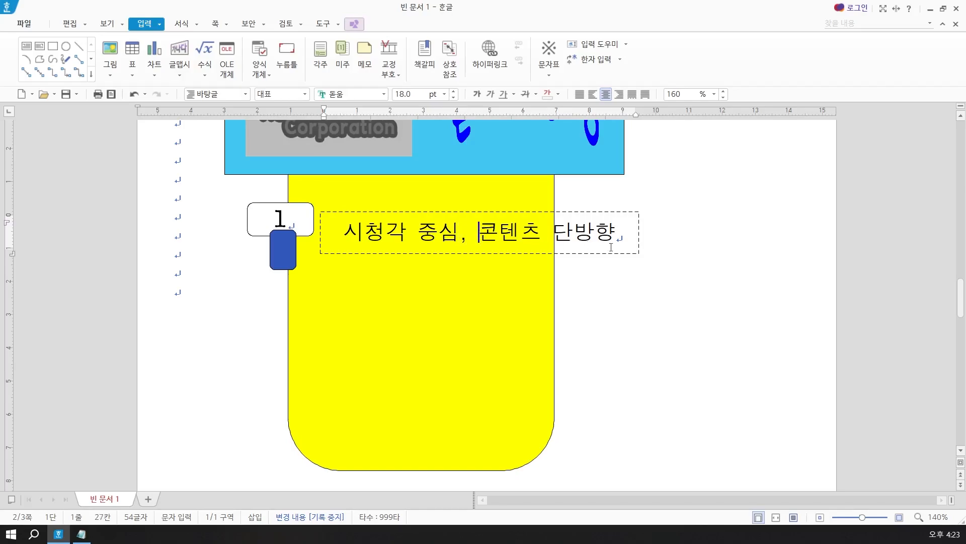
Widen the dashed text box slightly by extending its right edge
{"action": "left_click", "coordinate": [632, 253]}
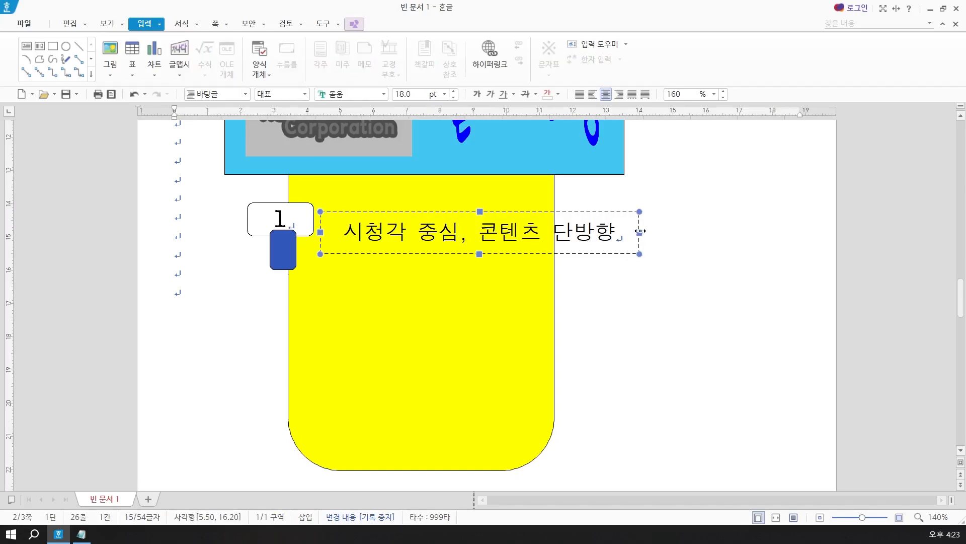
{"action": "left_click_drag", "start_coordinate": [639, 231], "coordinate": [643, 230]}
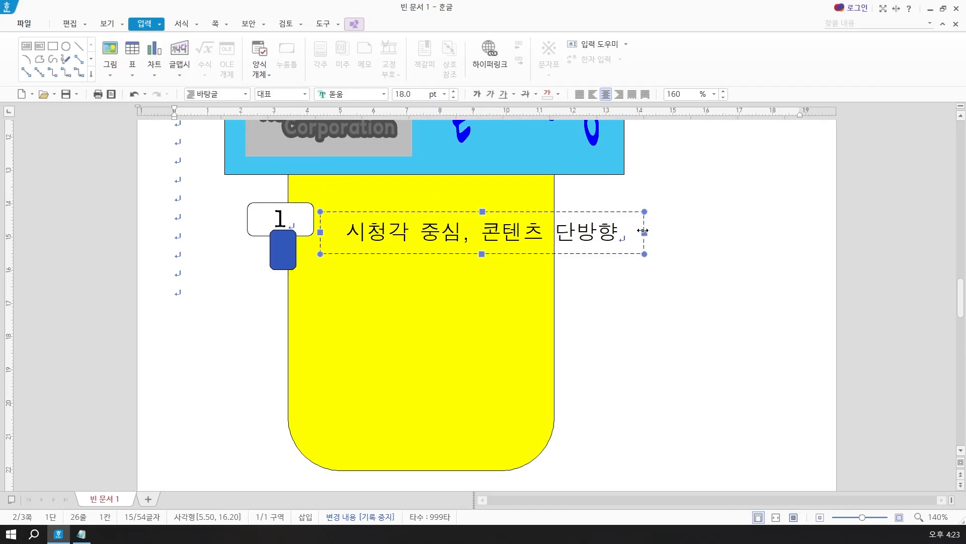
{"action": "left_click_drag", "start_coordinate": [645, 229], "coordinate": [649, 229]}
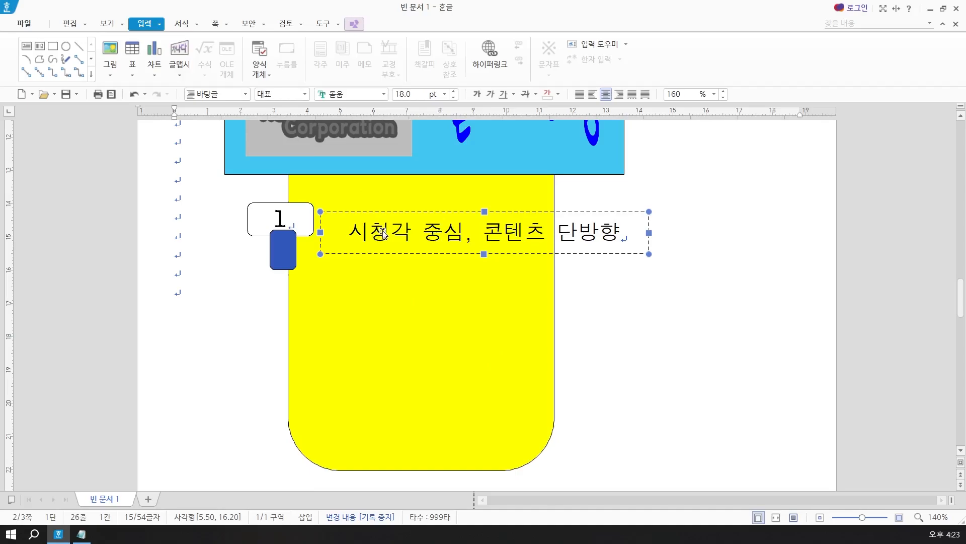
Copy the number box, blue rectangle and dashed text box together straight down to the lower part of the yellow shape
{"action": "left_click", "coordinate": [305, 218], "text": "shift"}
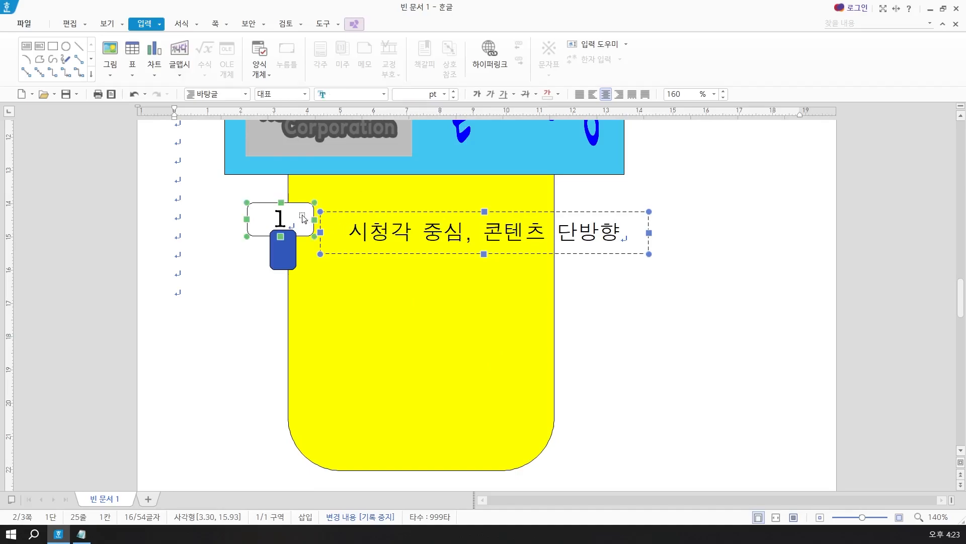
{"action": "left_click", "coordinate": [284, 254], "text": "shift"}
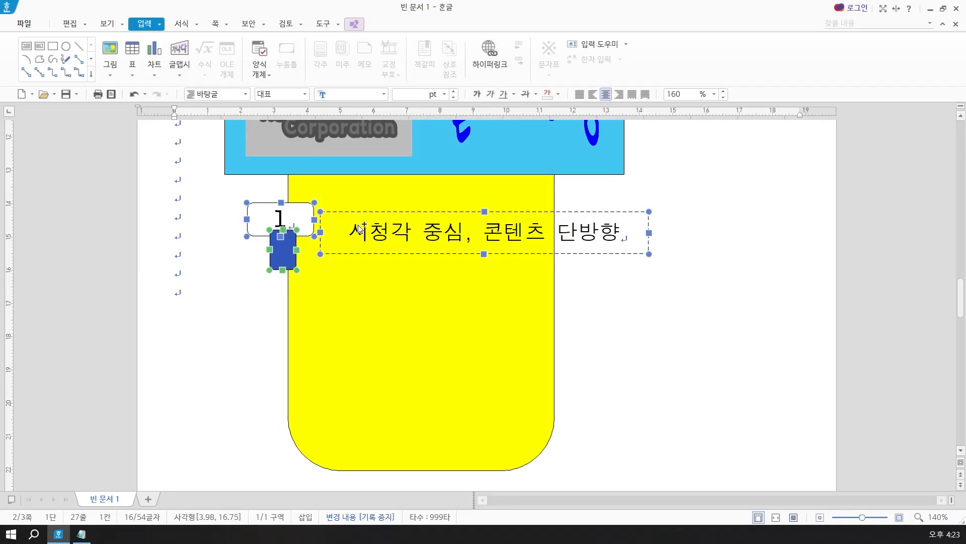
{"action": "left_click_drag", "start_coordinate": [359, 229], "coordinate": [364, 406]}
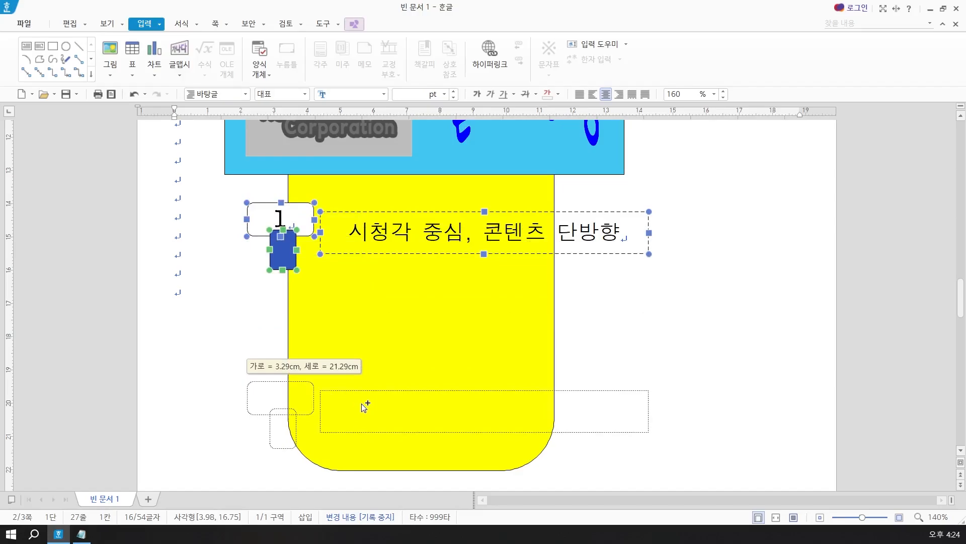
{"action": "left_click_drag", "start_coordinate": [361, 403], "coordinate": [363, 406]}
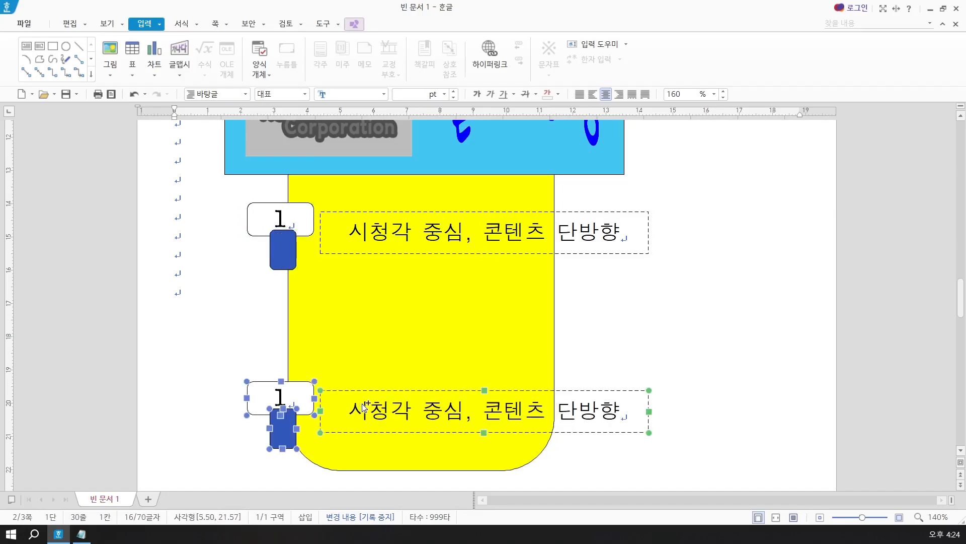
Undo the last copy of the three shapes and give the original blue rectangle square corners with the 직각 option
{"action": "key", "text": "ctrl+z"}
{"action": "left_click", "coordinate": [226, 286]}
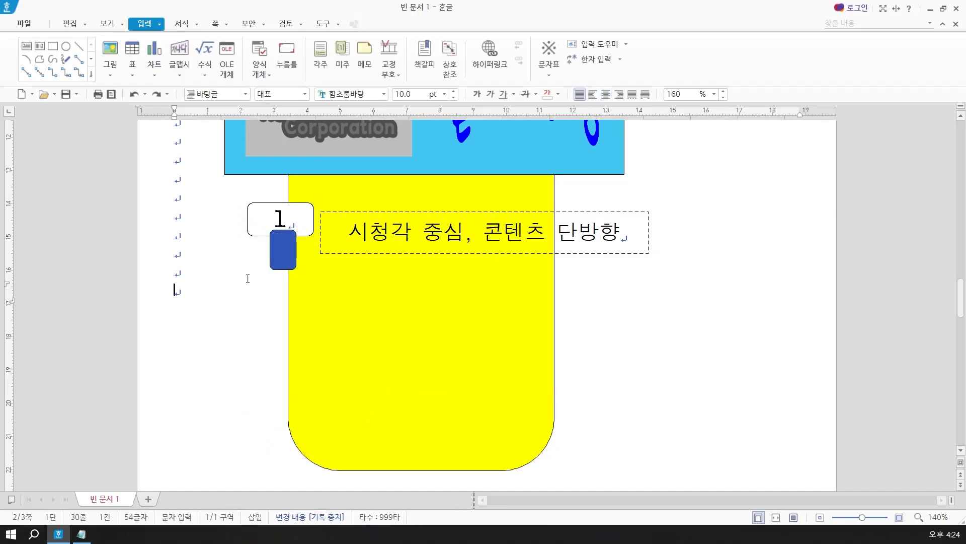
{"action": "left_click", "coordinate": [276, 256]}
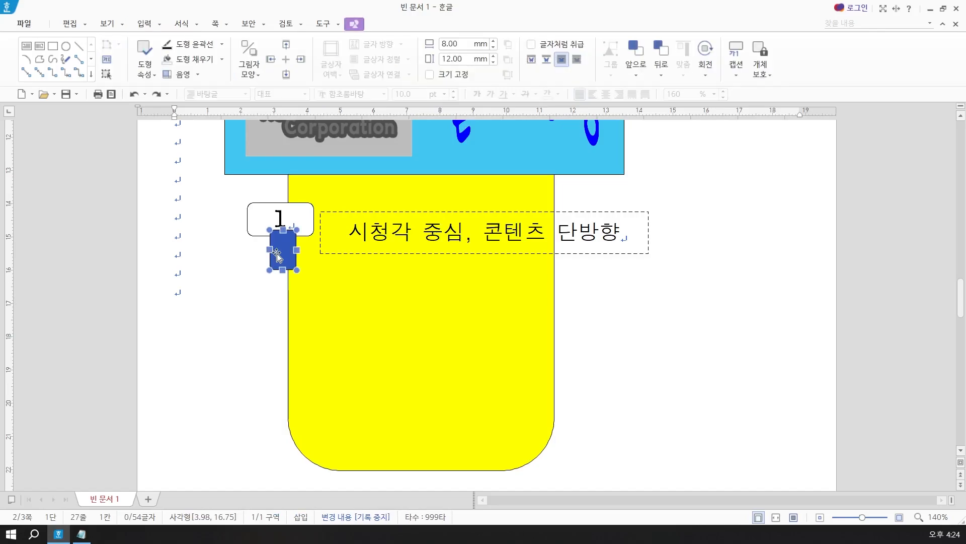
{"action": "double_click", "coordinate": [277, 256]}
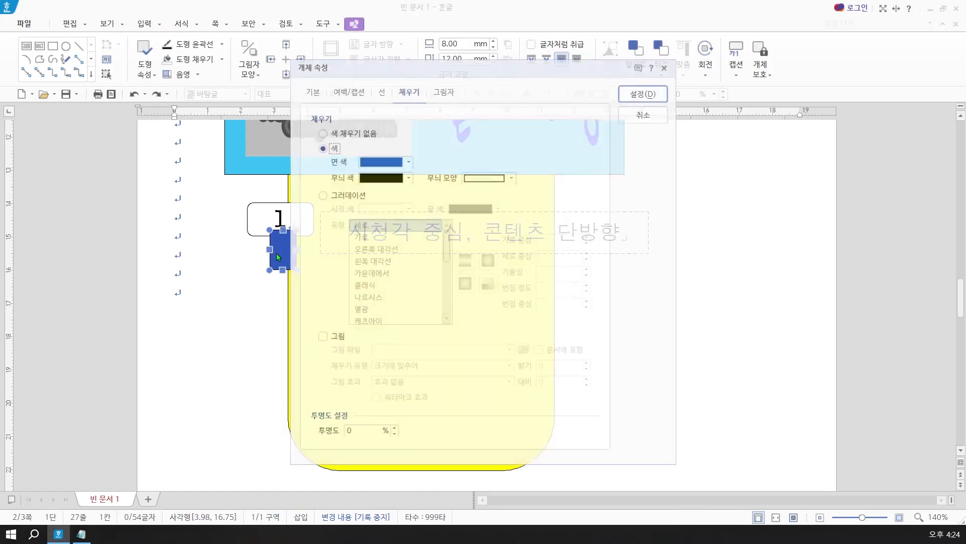
{"action": "left_click", "coordinate": [379, 92]}
{"action": "left_click", "coordinate": [336, 237]}
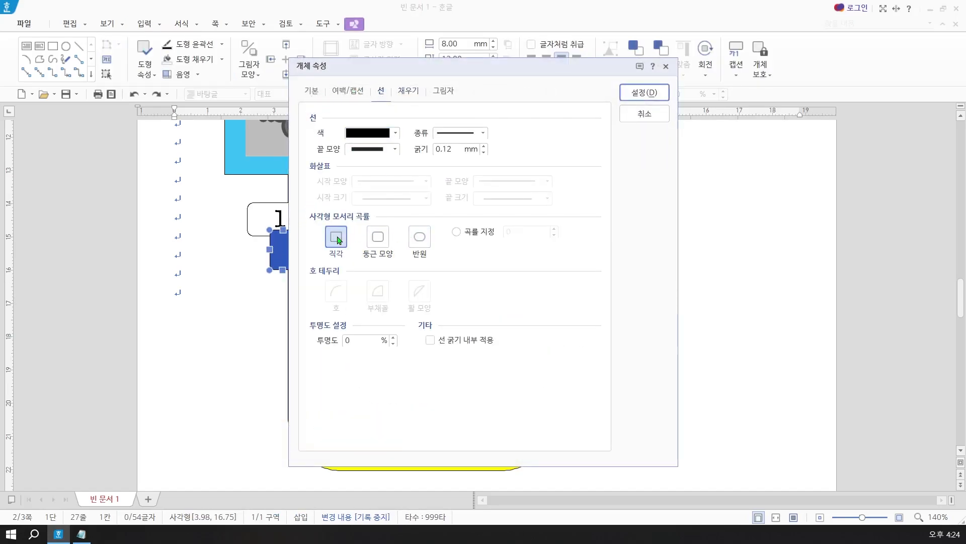
{"action": "left_click", "coordinate": [639, 93]}
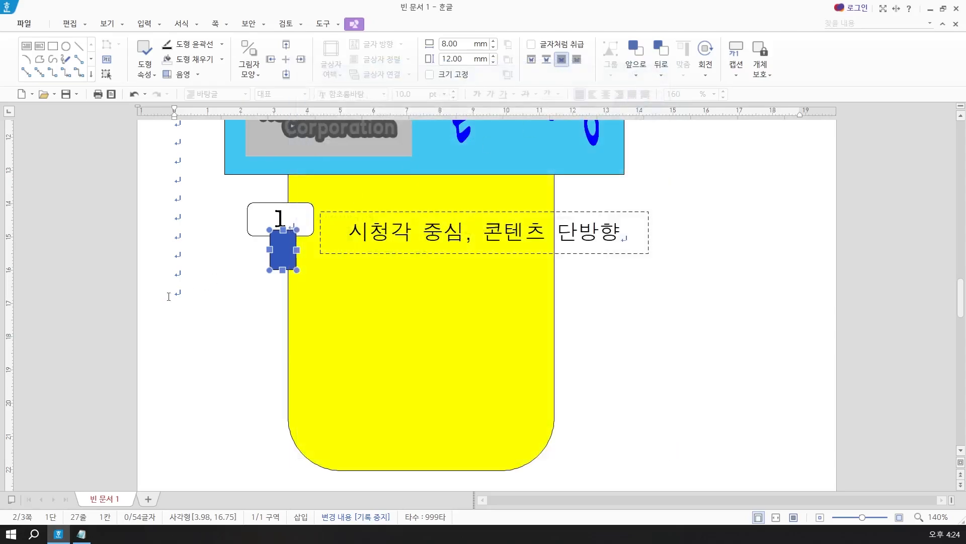
{"action": "left_click", "coordinate": [195, 276]}
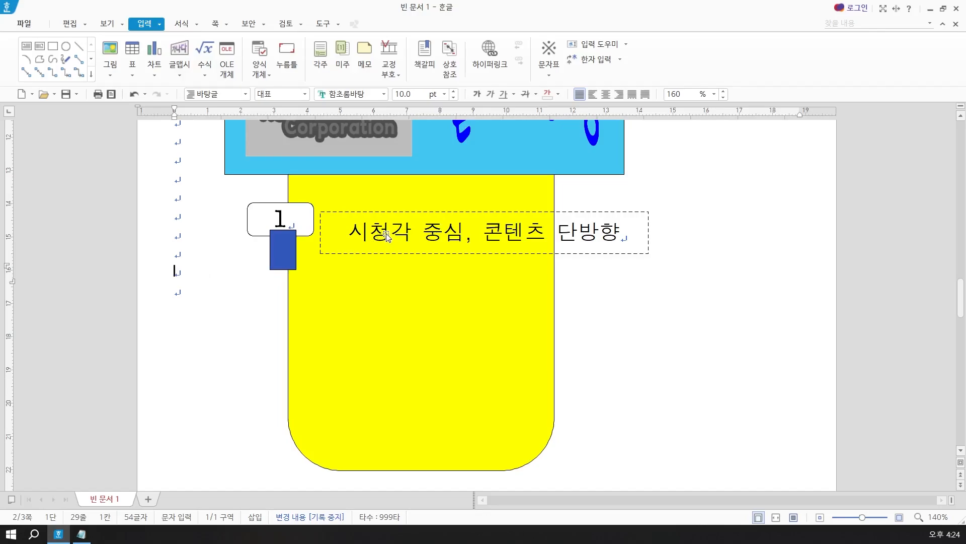
Select the dashed text box, the number 1 box and the blue rectangle together
{"action": "left_click", "coordinate": [369, 231]}
{"action": "left_click", "coordinate": [307, 220], "text": "shift"}
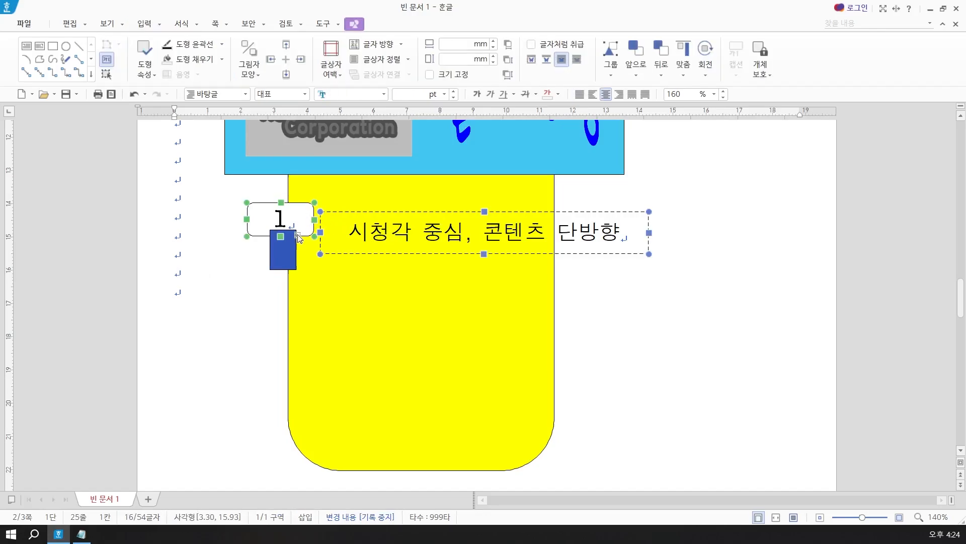
{"action": "left_click", "coordinate": [286, 251], "text": "shift"}
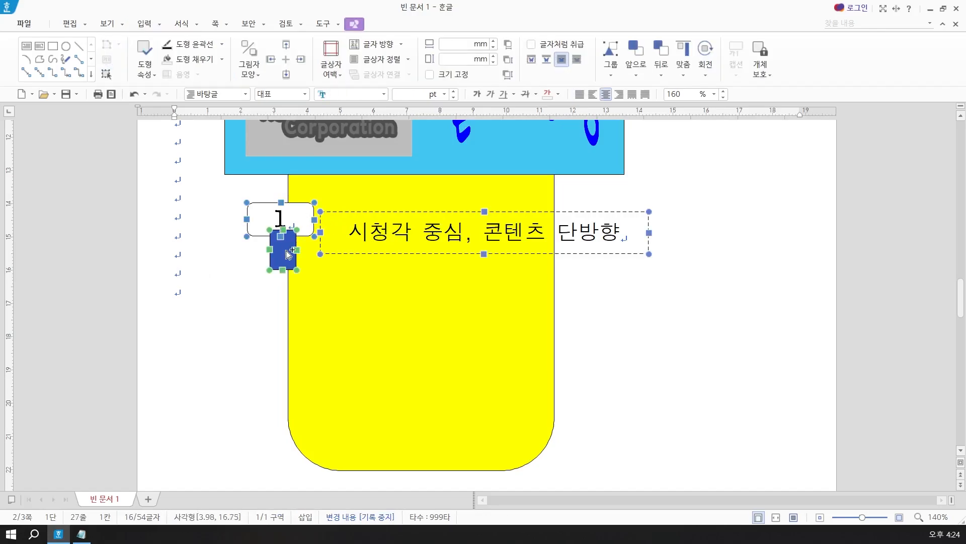